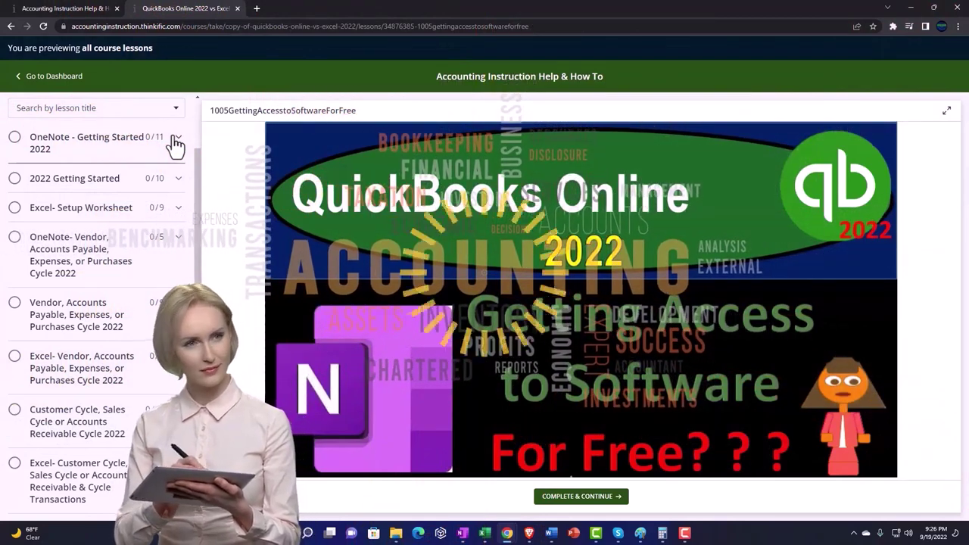
click(175, 141)
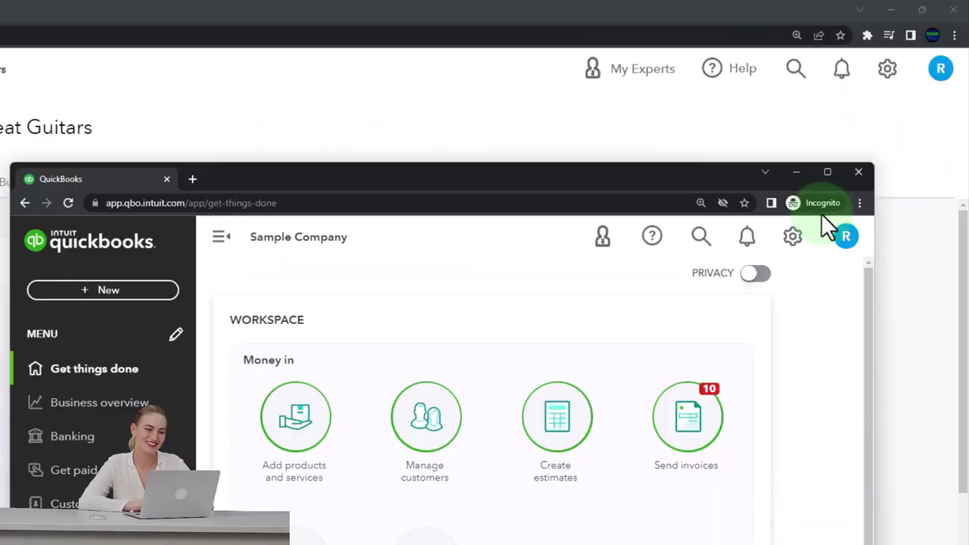
click(859, 202)
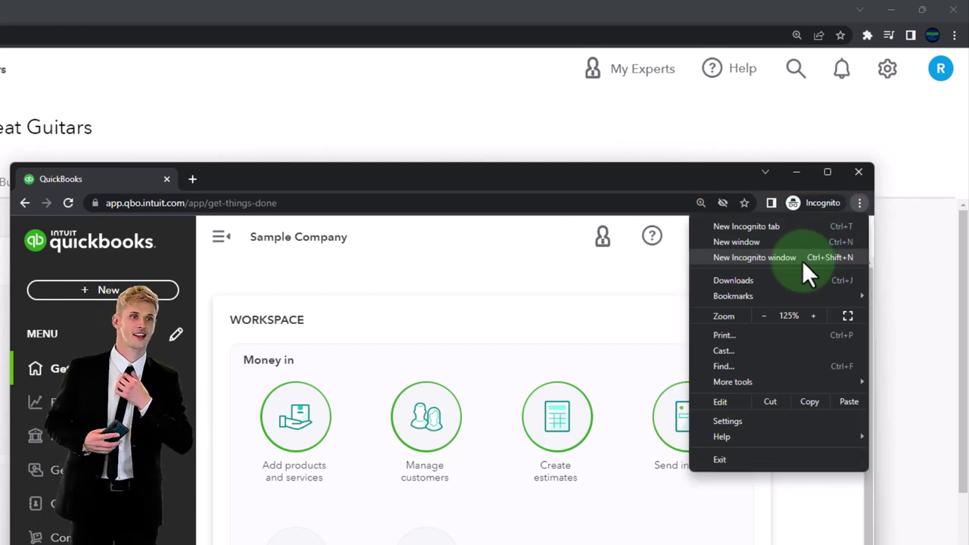
click(317, 267)
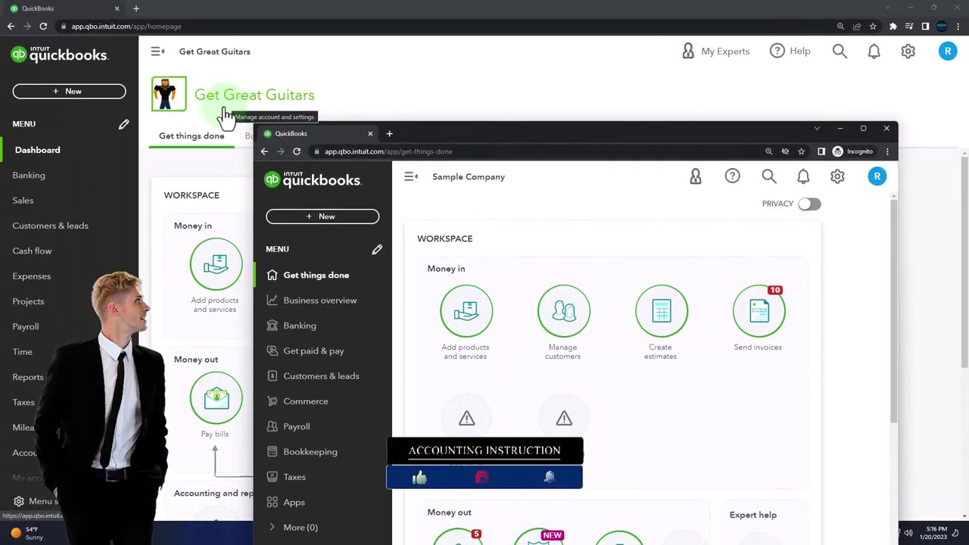
click(177, 186)
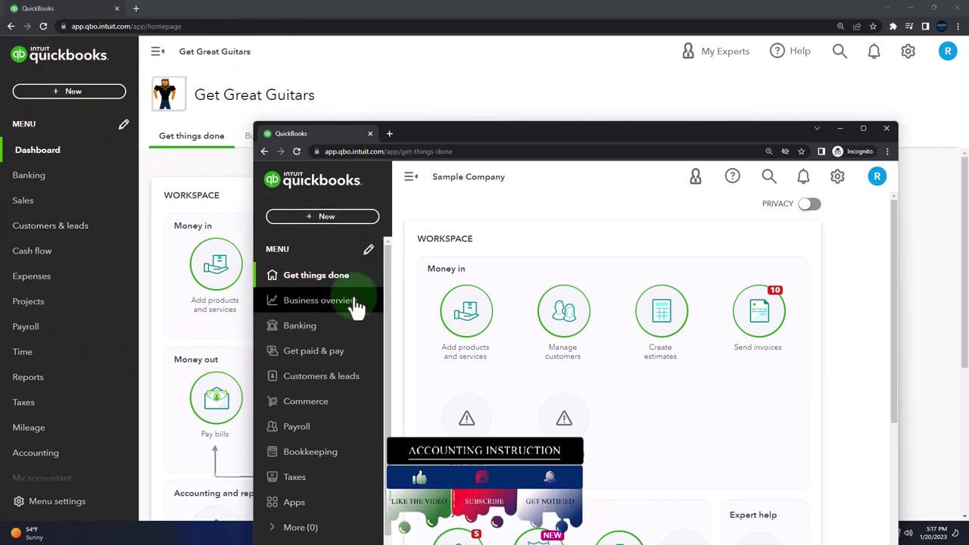
click(838, 179)
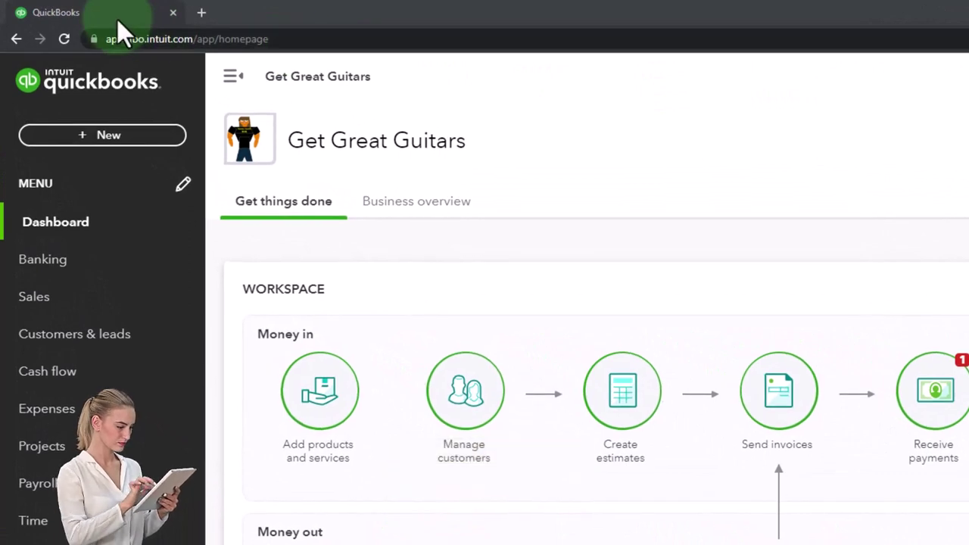
Duplicate the Get Great Guitars home page tab twice and open the Balance Sheet report in the middle tab.
right_click(117, 14)
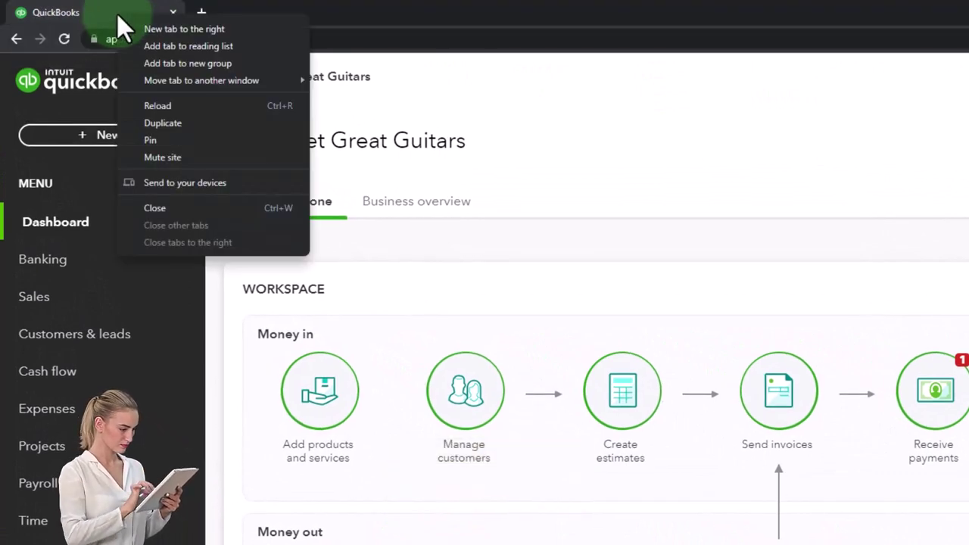
click(160, 123)
right_click(261, 14)
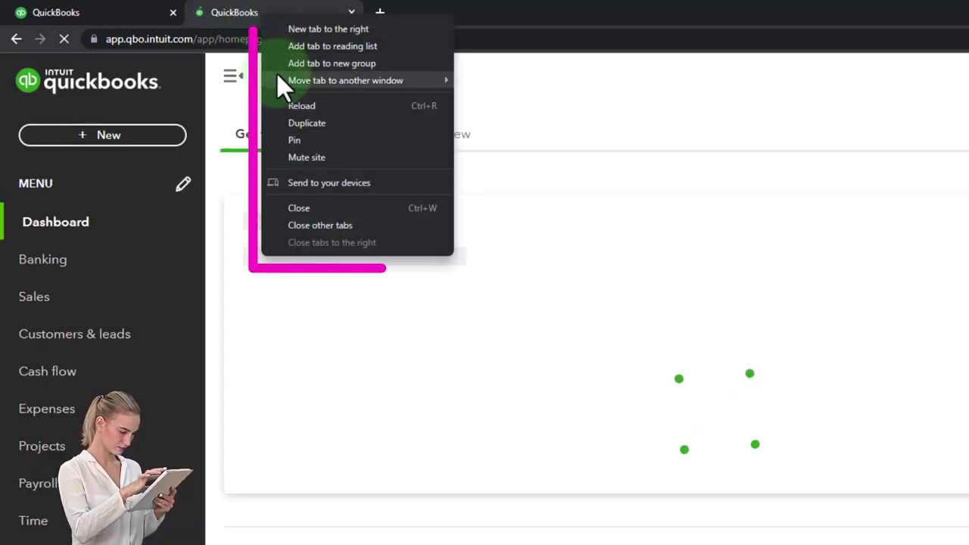
click(294, 123)
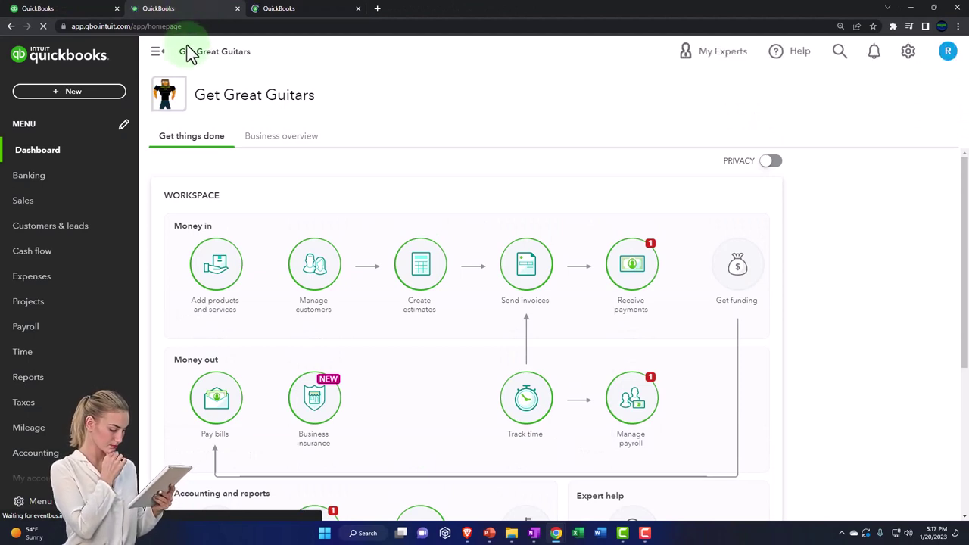
click(55, 385)
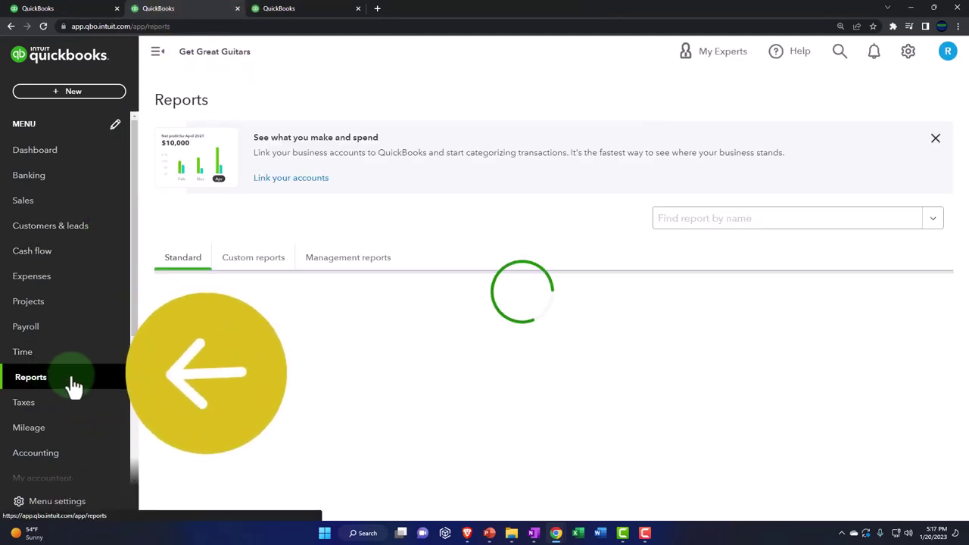
click(249, 378)
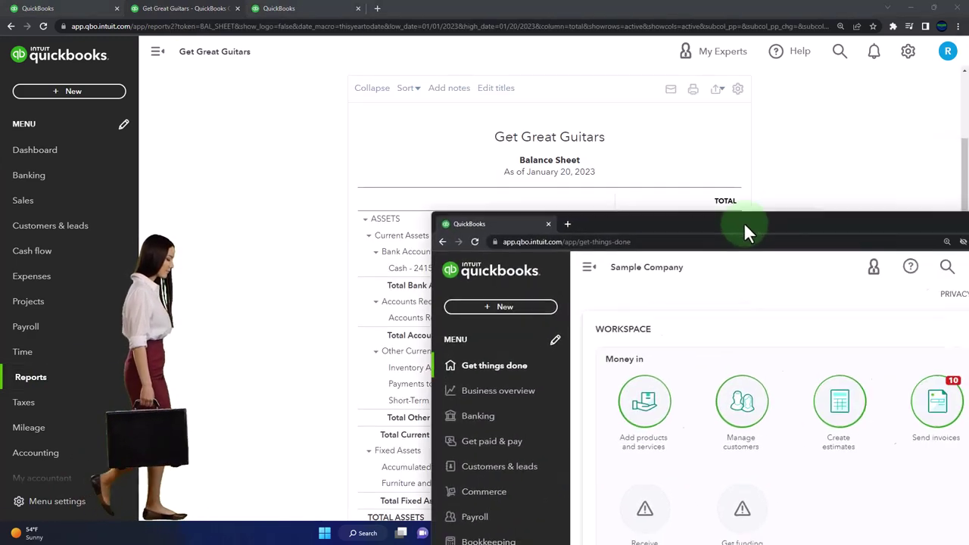
Bring up the Sample Company incognito window, view its Reports page under Business overview, and minimize the window.
drag(743, 222, 489, 7)
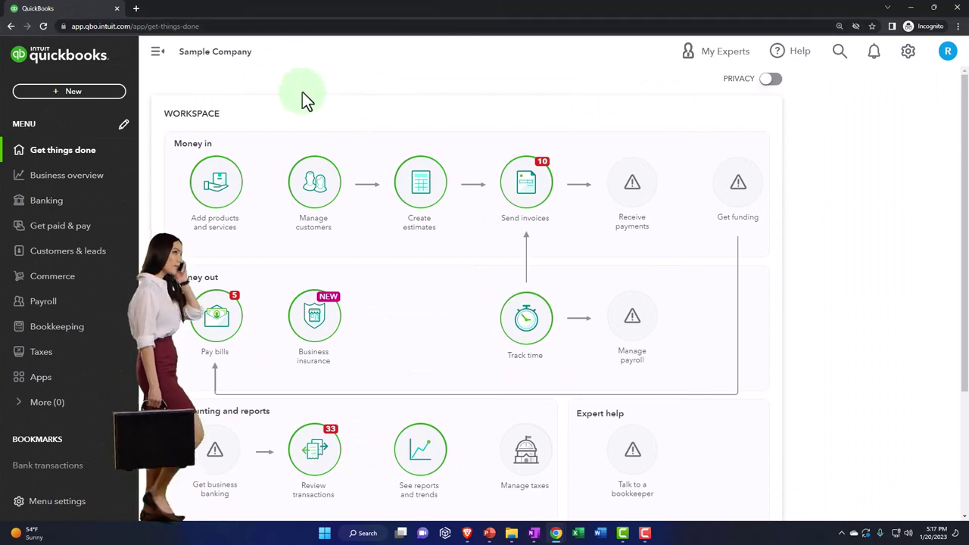
click(60, 181)
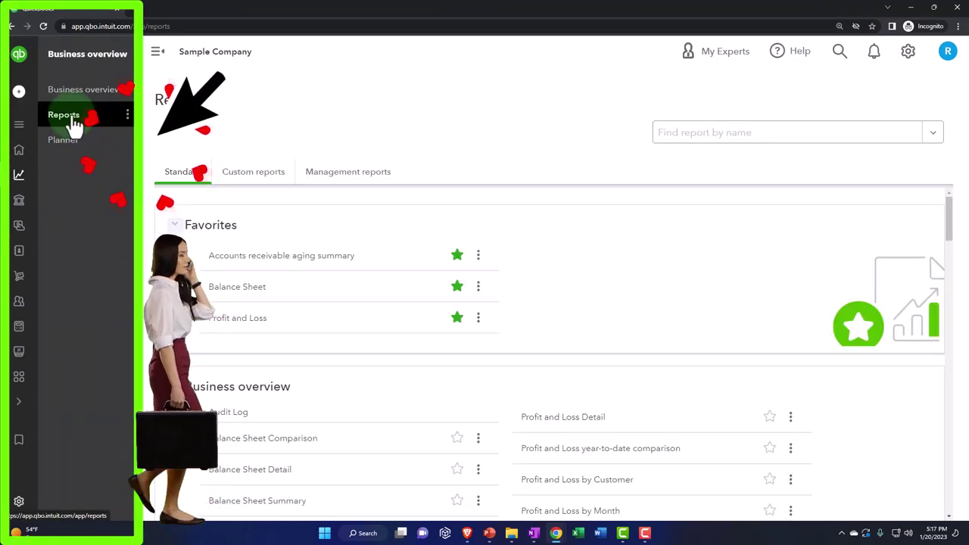
click(910, 8)
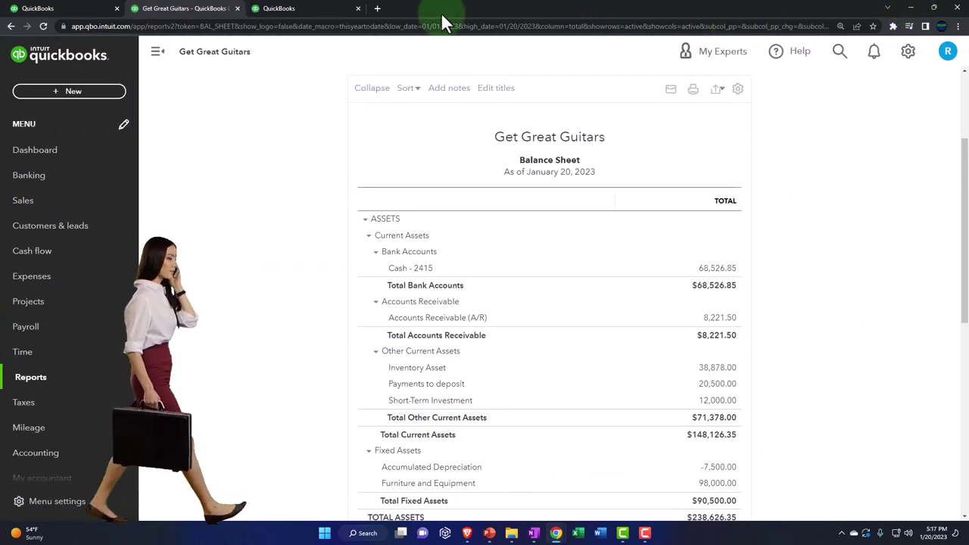
Open the Profit and Loss report in the third tab and collapse the navigation menu.
click(307, 9)
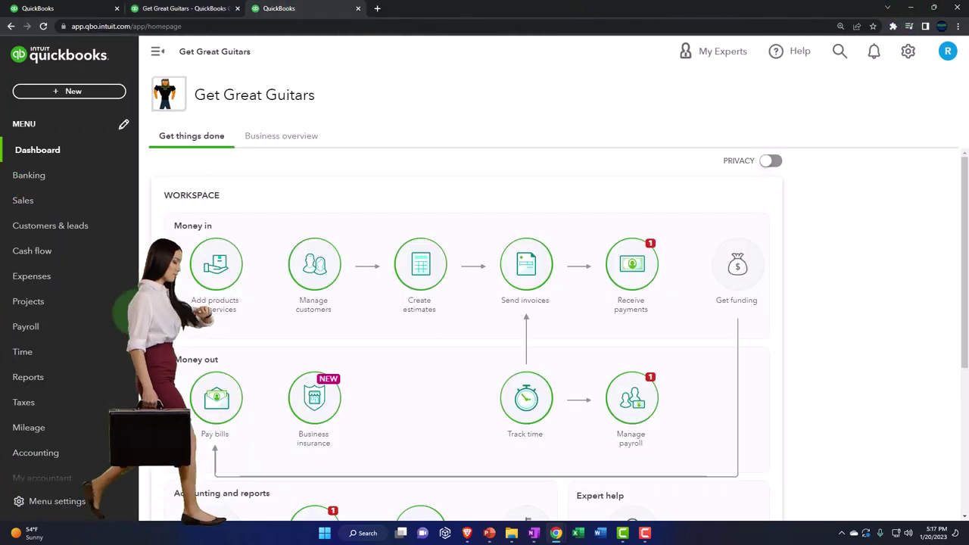
click(54, 378)
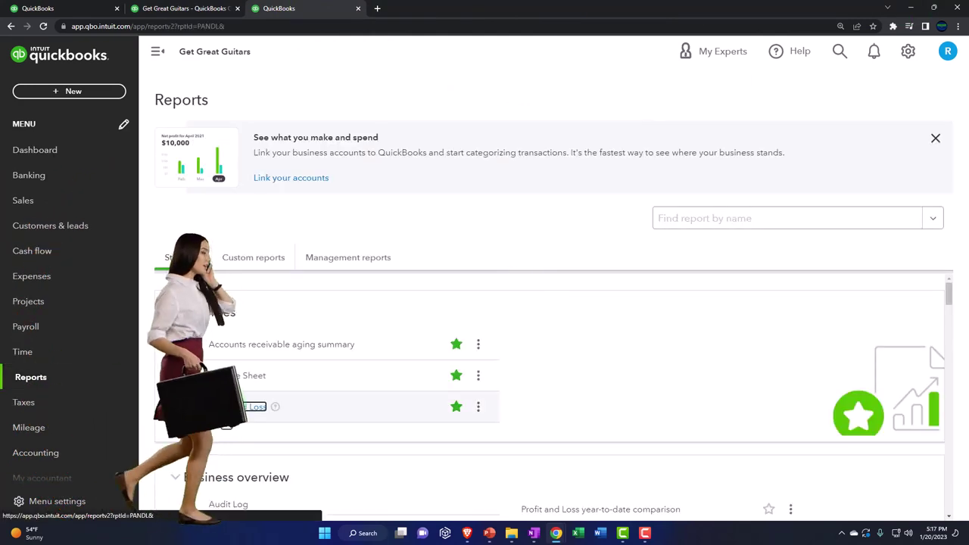
click(231, 411)
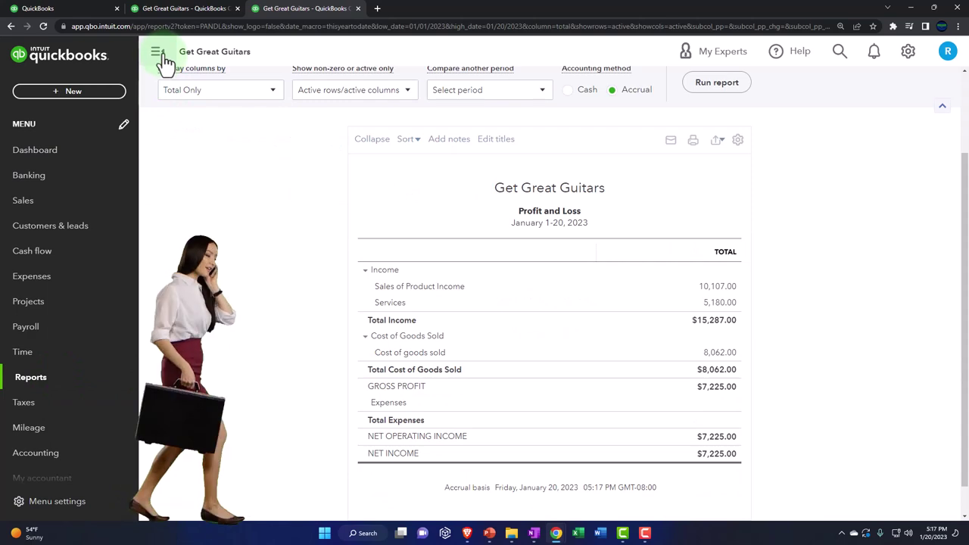
click(158, 51)
scroll(162, 213, up, 2)
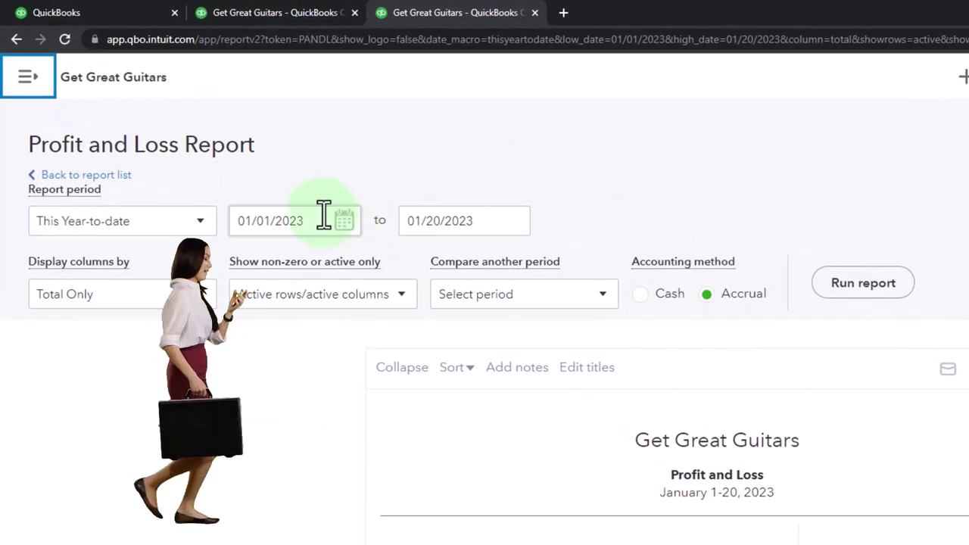
Set the Profit and Loss report period to 01/01/2023 through 02/28/2023.
drag(215, 146, 130, 116)
text(0)
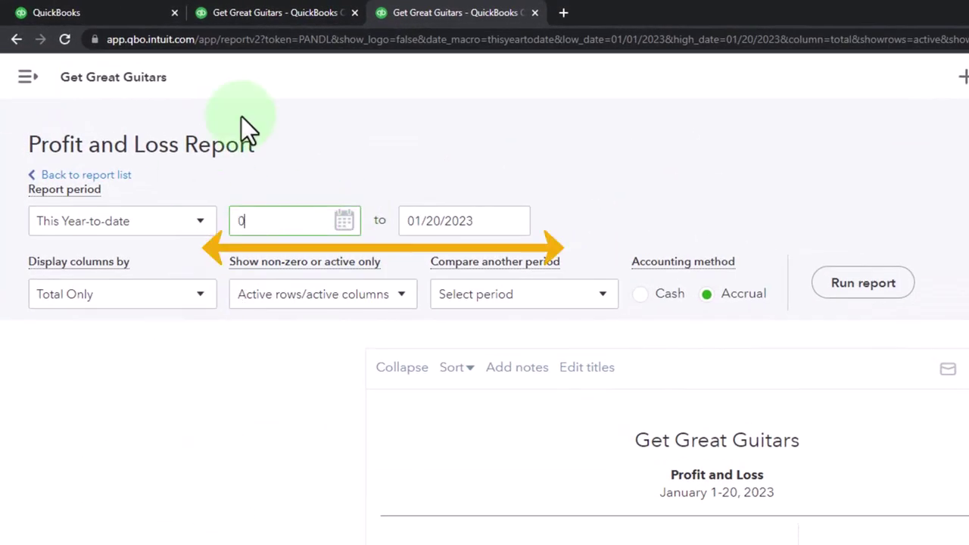
text(1/01/2023)
key(Tab)
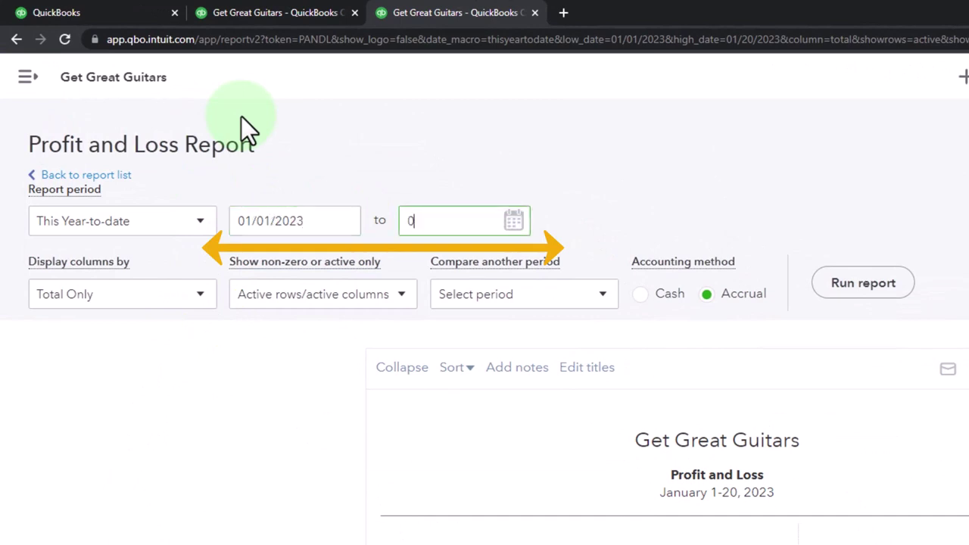
text(02/28/2023)
key(Tab)
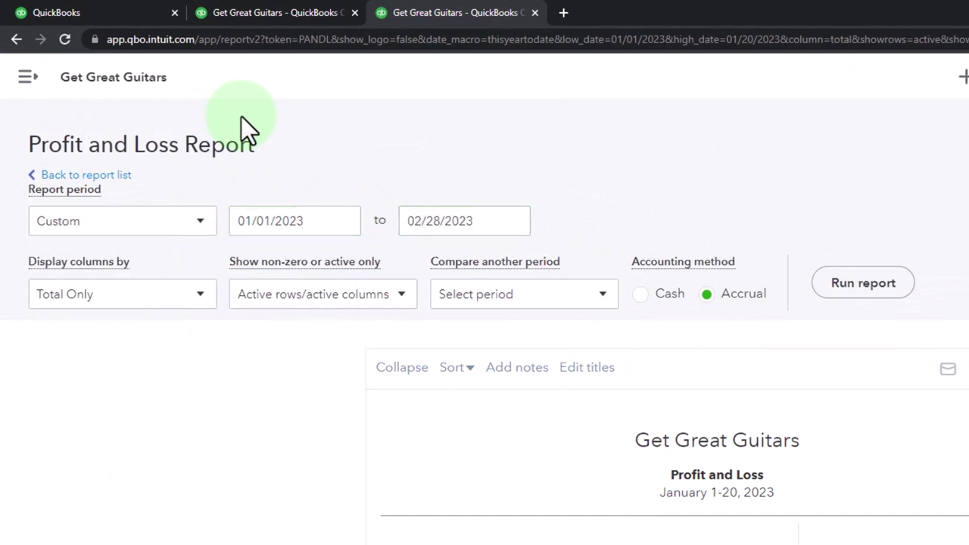
Display the Profit and Loss columns by Months and run the report.
click(195, 299)
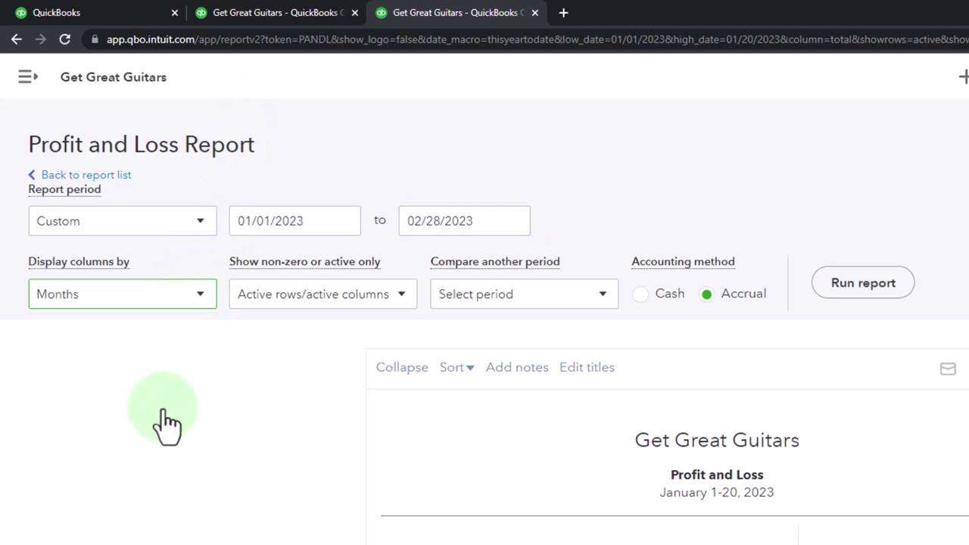
click(879, 291)
key(ctrl+plus)
key(ctrl+plus)
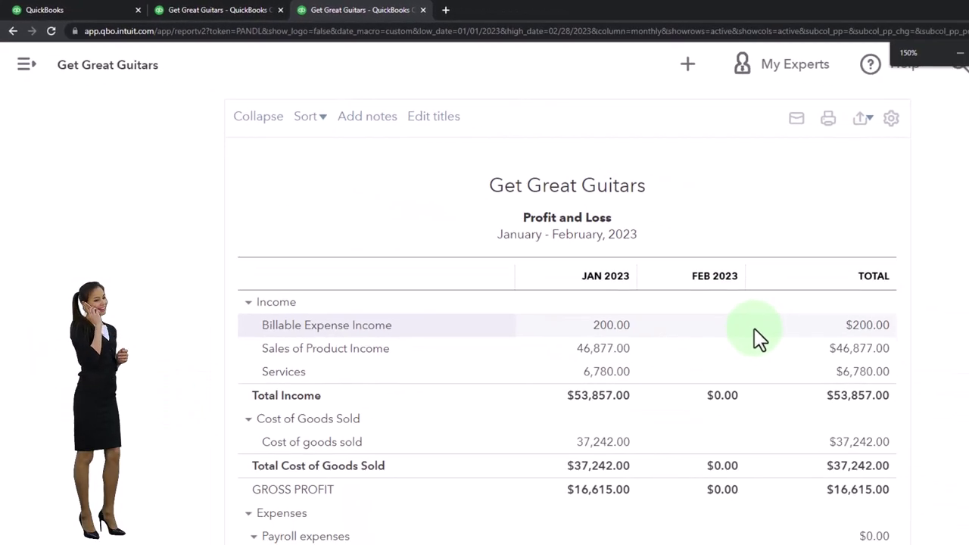
key(ctrl+plus)
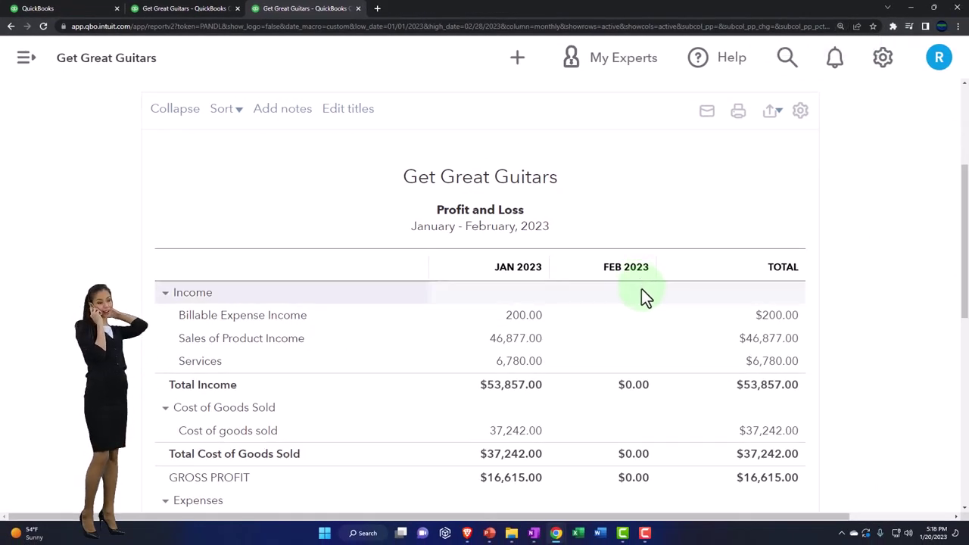
In the Balance Sheet tab, collapse the navigation menu and run the report for 01/01/2023 through 02/28/2023.
click(194, 10)
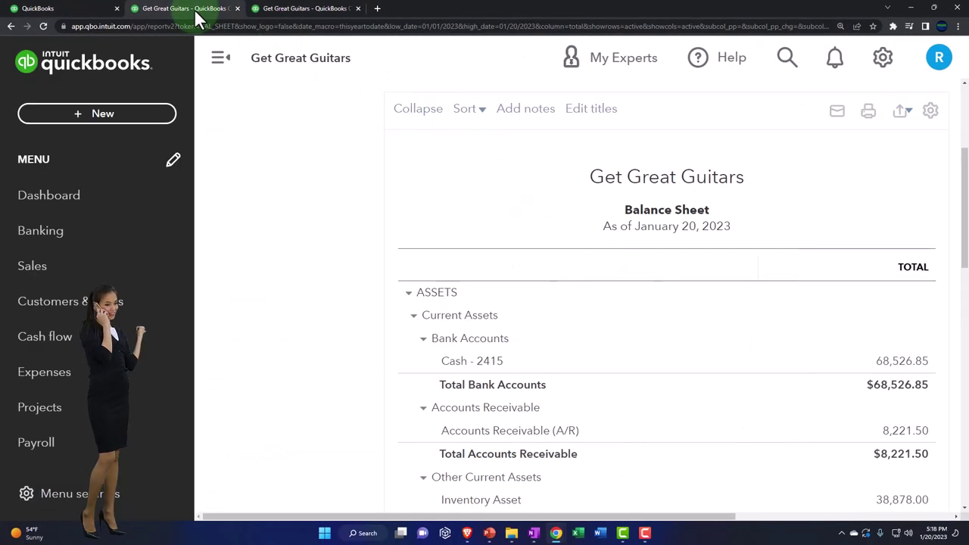
click(217, 59)
scroll(214, 201, up, 3)
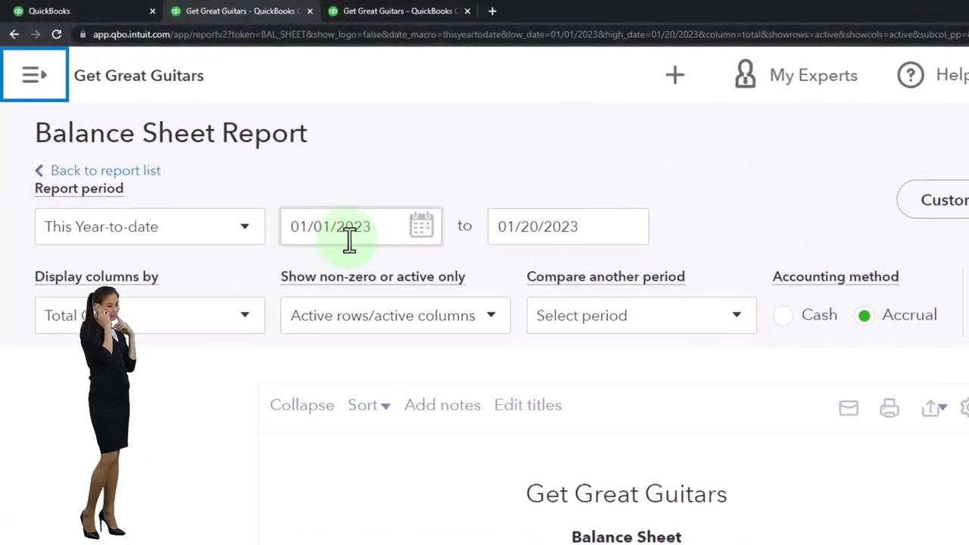
click(295, 172)
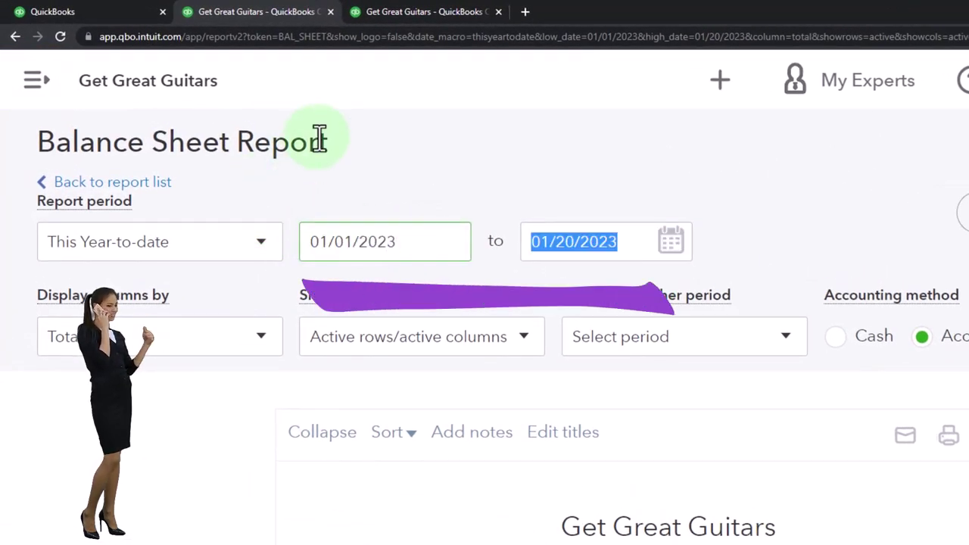
key(Tab)
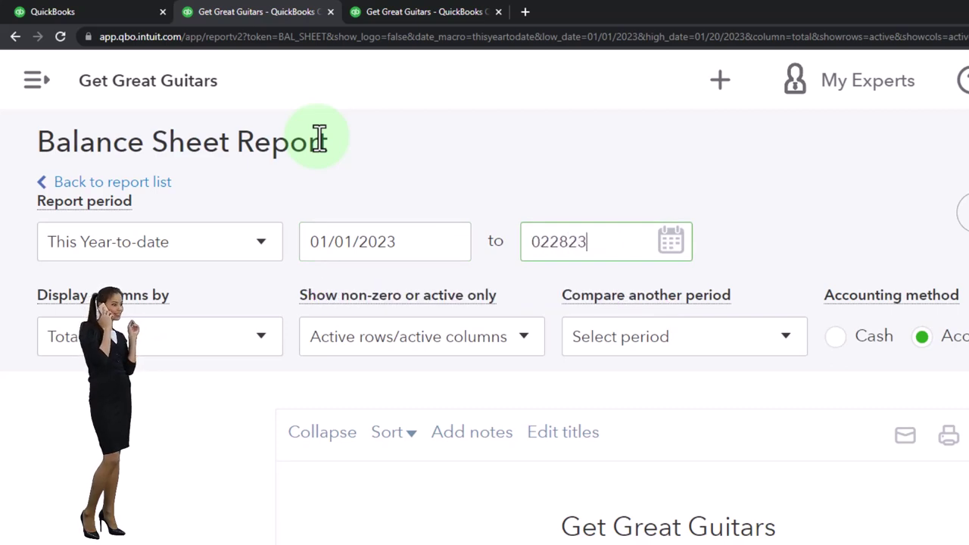
key(Tab)
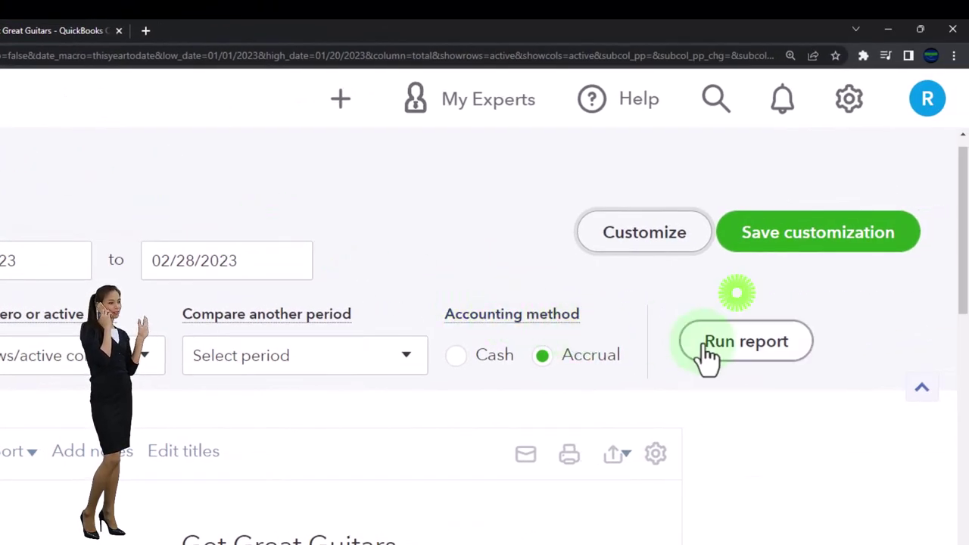
click(708, 352)
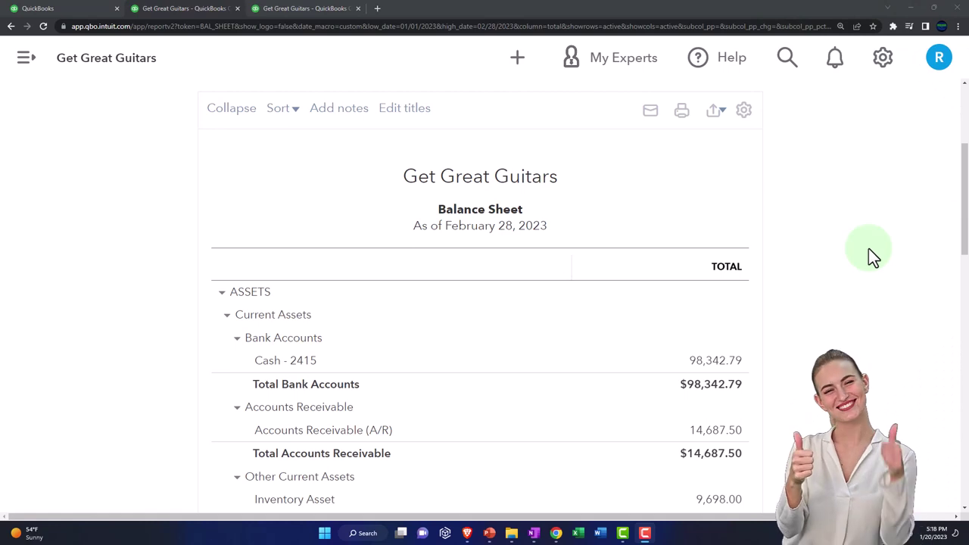
Review the current asset lines of the Balance Sheet and return to the Get Great Guitars home page tab.
scroll(868, 248, down, 2)
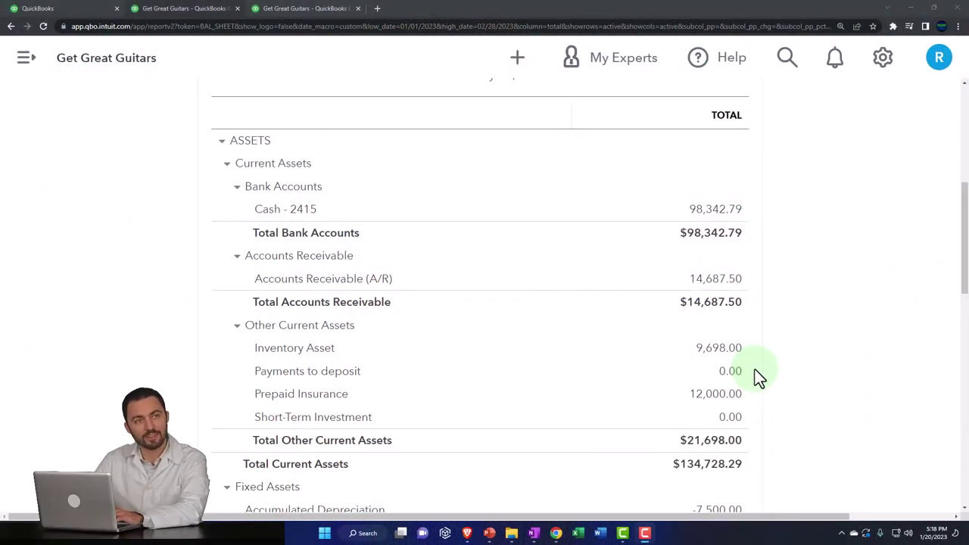
scroll(754, 371, up, 1)
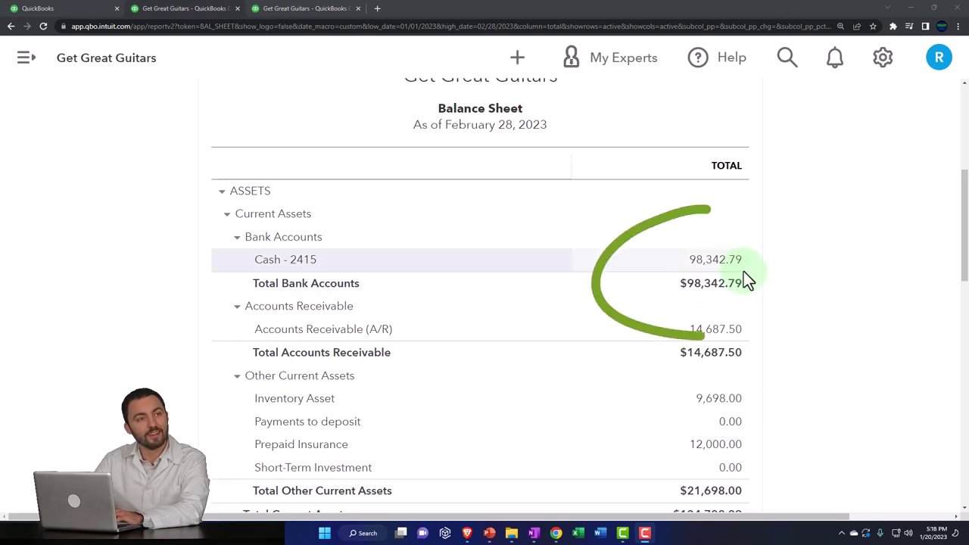
click(86, 7)
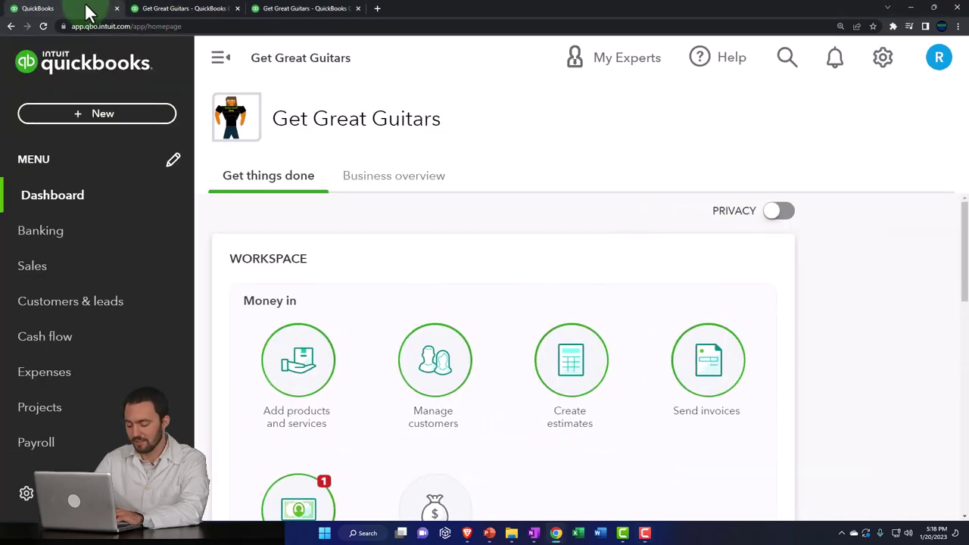
Switch to OneNote to examine the accounting workflow flowchart, and return to the Get Great Guitars home page.
click(534, 534)
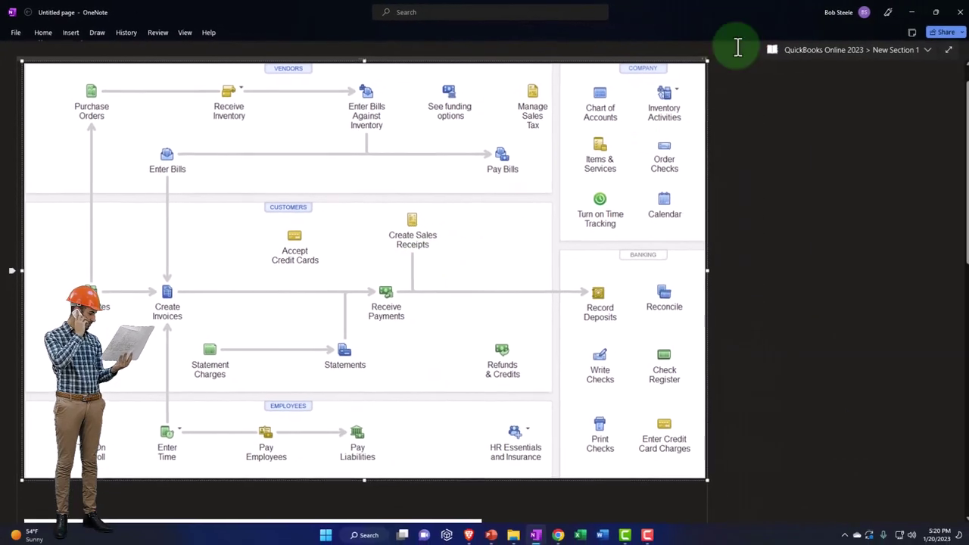
click(911, 12)
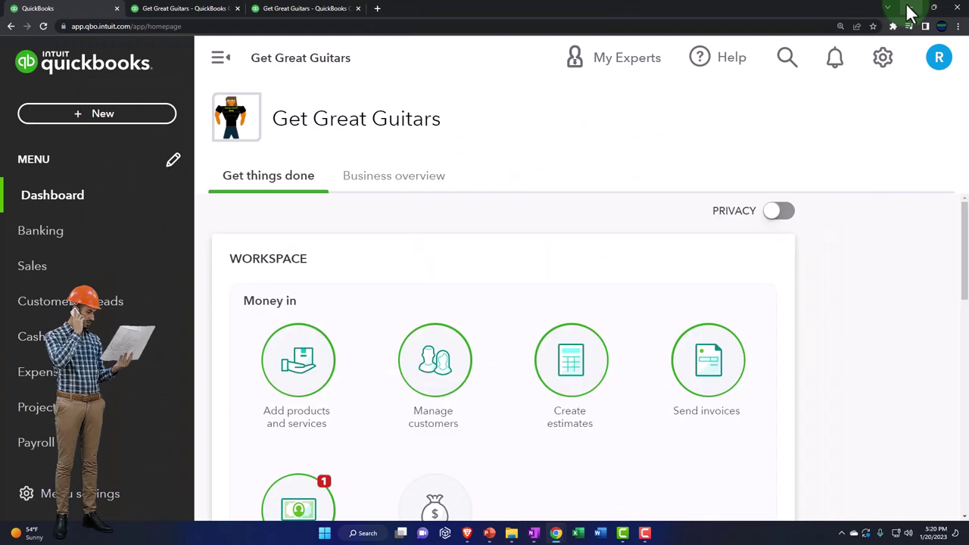
key(ctrl+minus)
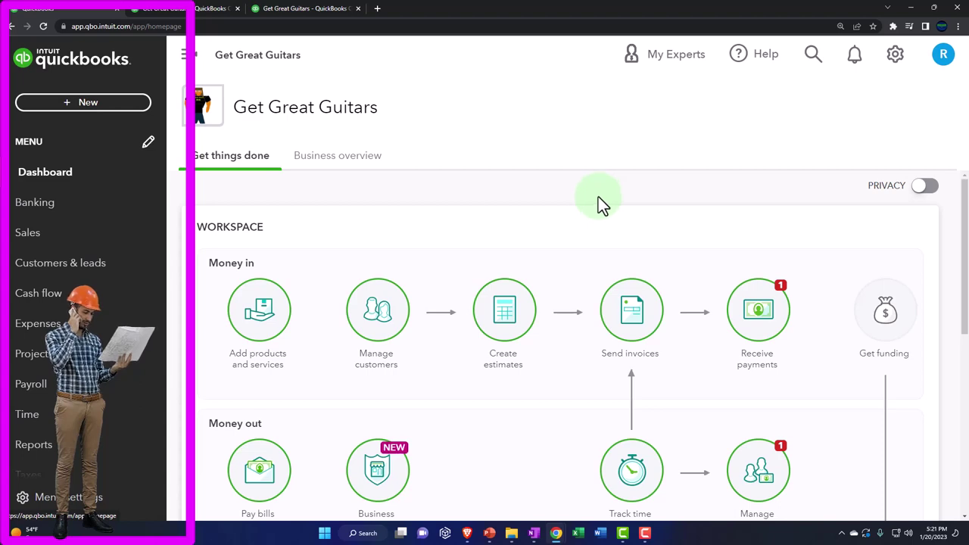
Start a new sales receipt from the Get Great Guitars home page.
key(ctrl+minus)
click(94, 96)
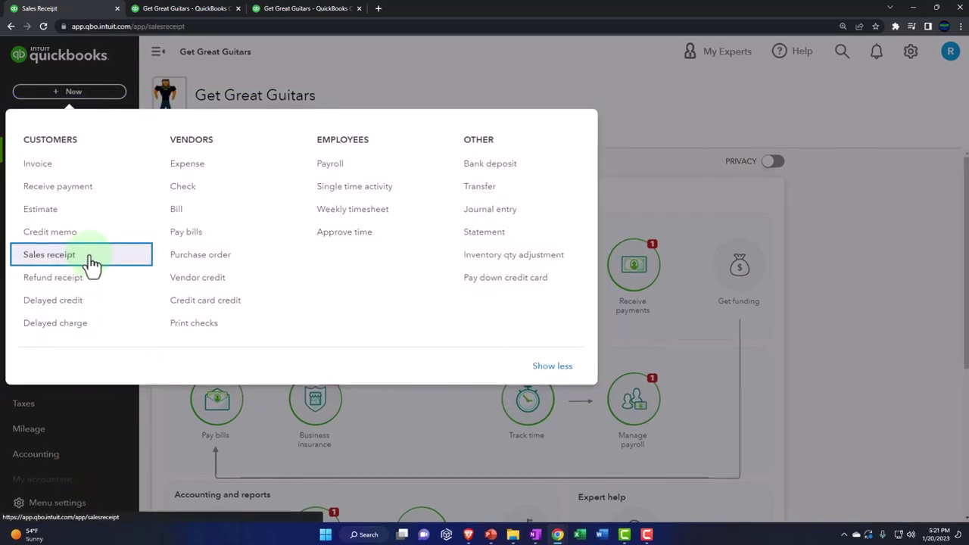
click(89, 259)
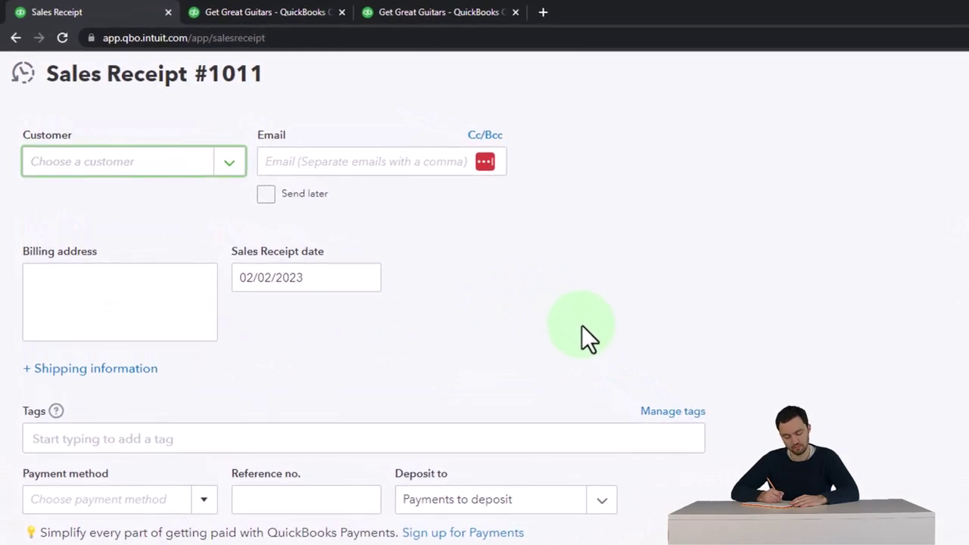
Add Garcia Guitars as a new customer on the sales receipt, keeping it as the company name, and save the customer record.
text(Ga)
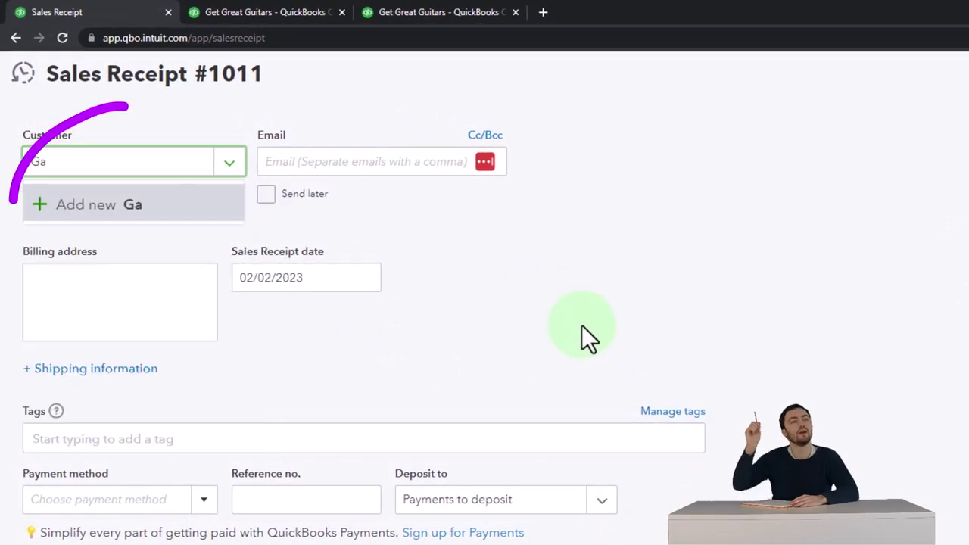
key(BackSpace)
key(BackSpace)
text(G)
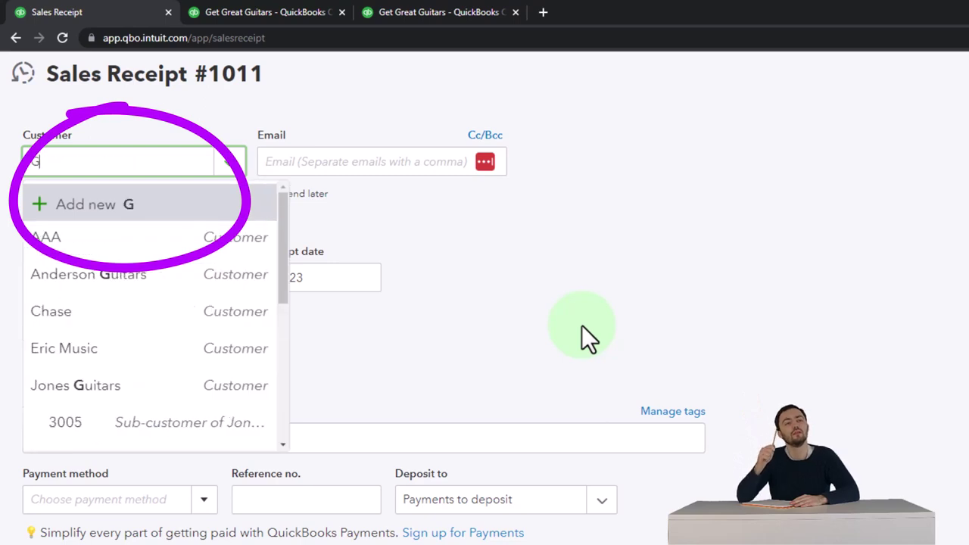
text(arcia Guitars)
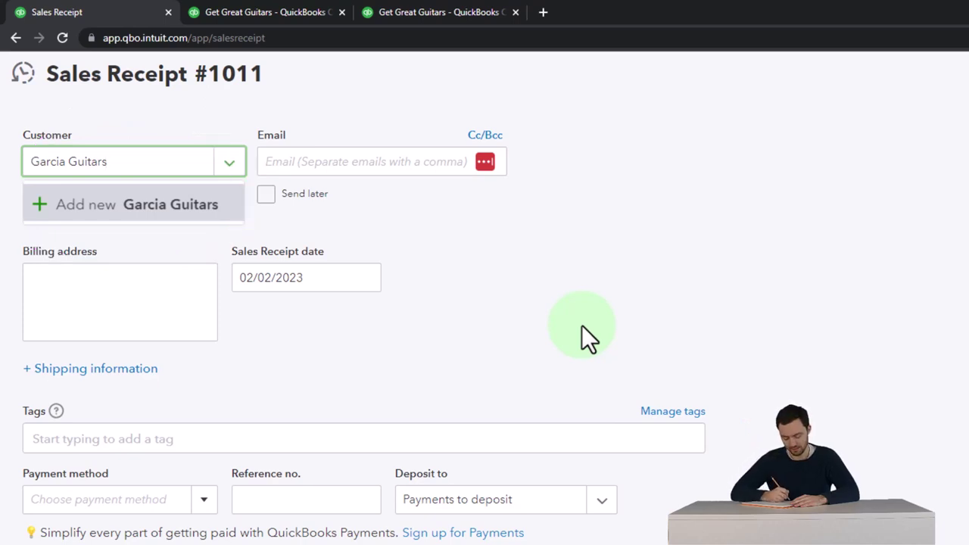
key(Return)
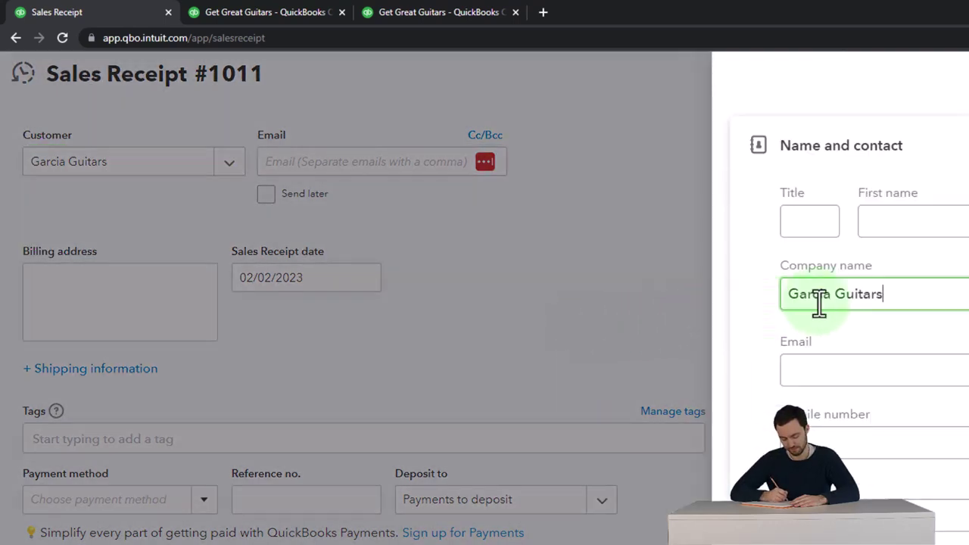
drag(893, 295, 785, 297)
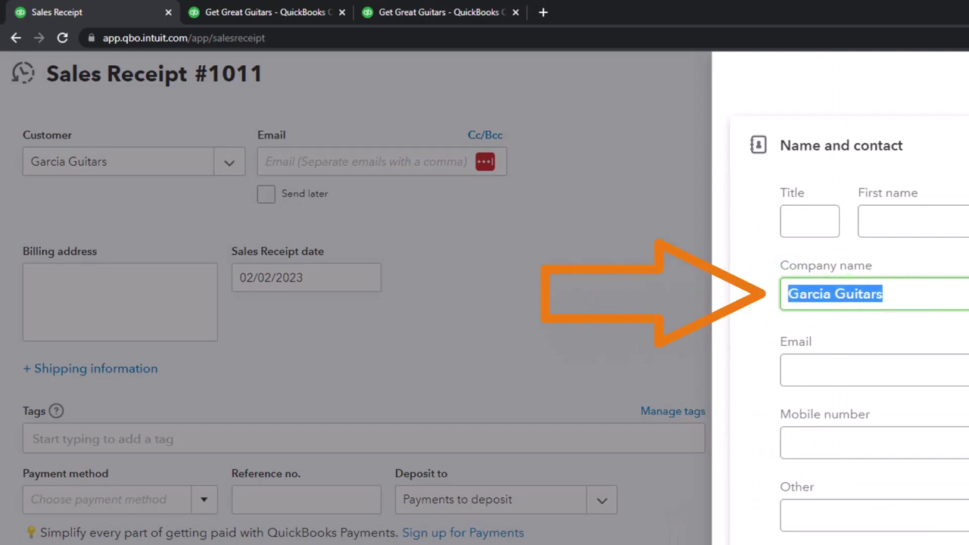
click(772, 217)
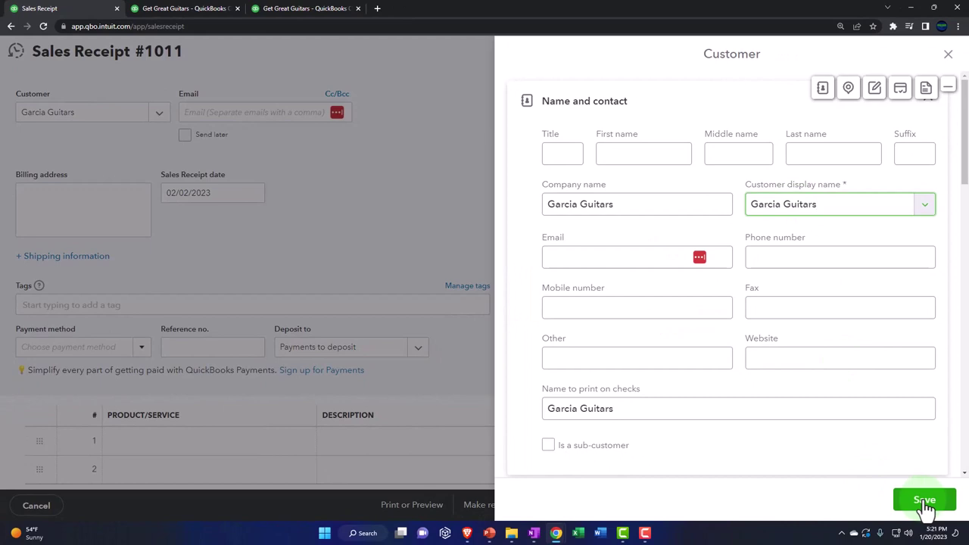
click(925, 503)
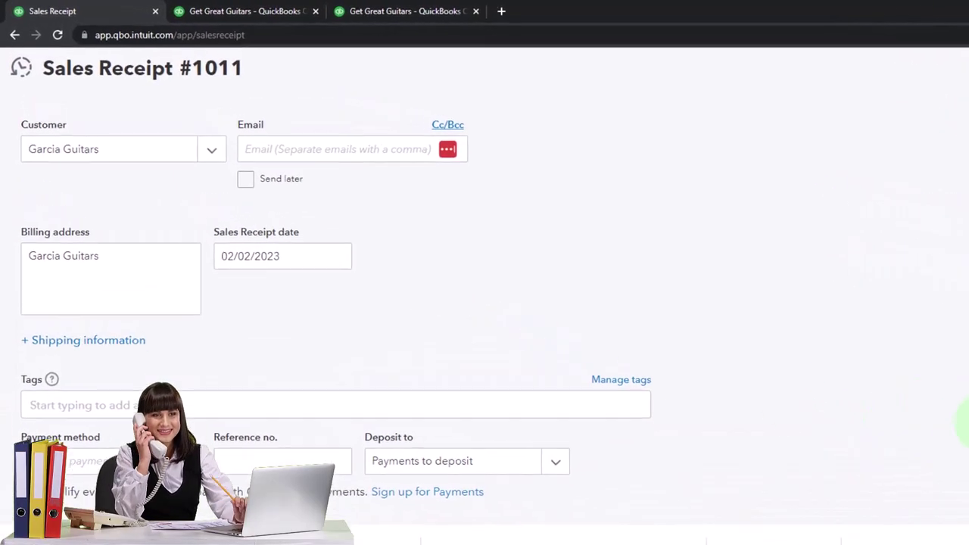
Set the sales receipt date to 02/20/2023.
click(108, 217)
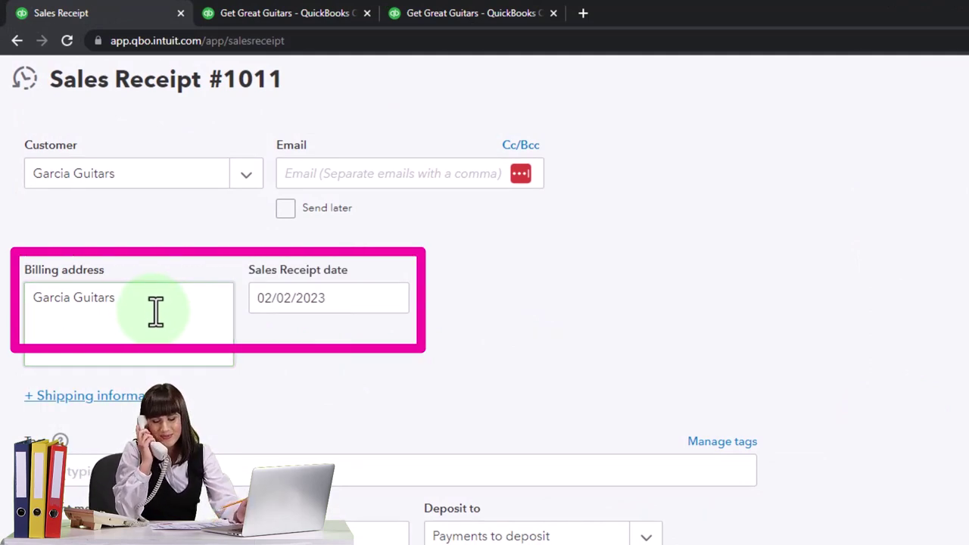
click(366, 306)
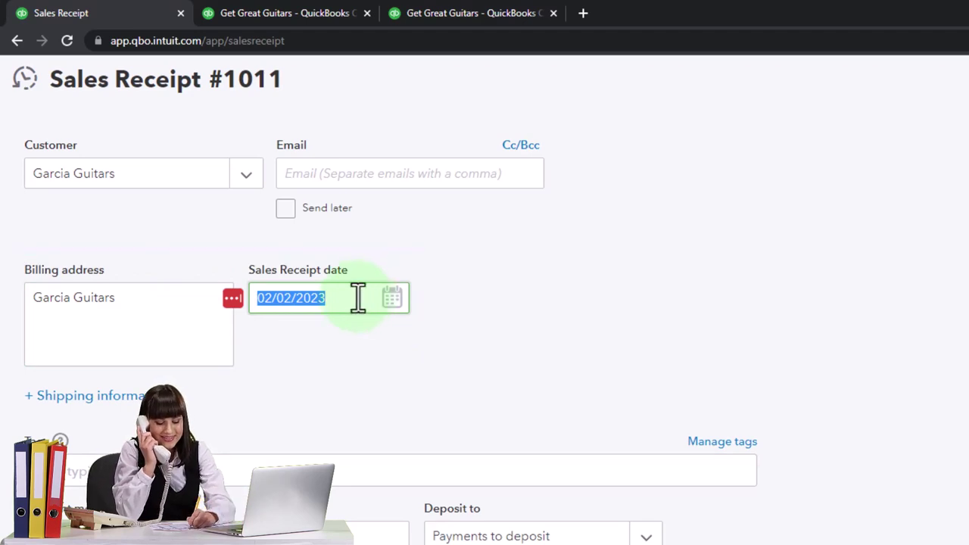
text(02/20/2023)
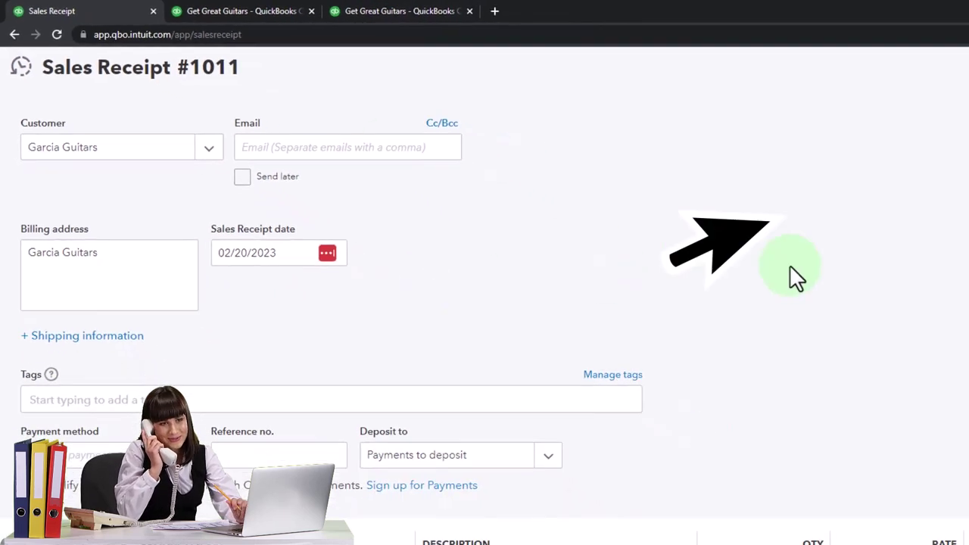
key(Tab)
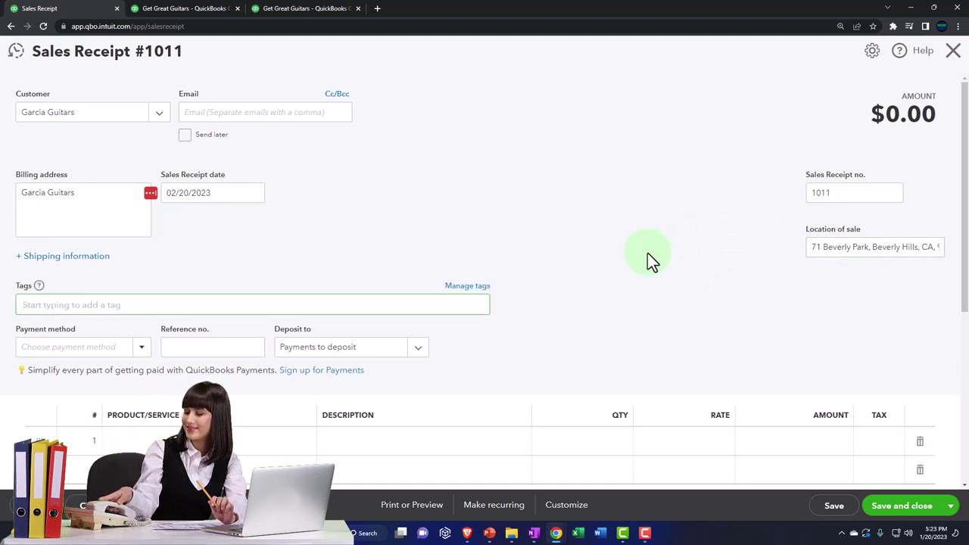
Set the sales receipt's payment method to Check.
scroll(610, 302, down, 1)
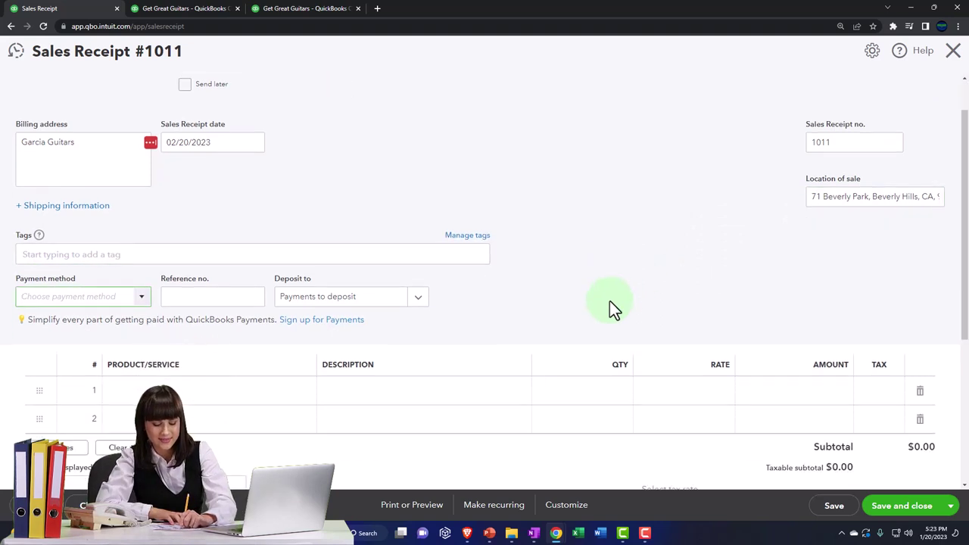
click(205, 296)
click(142, 297)
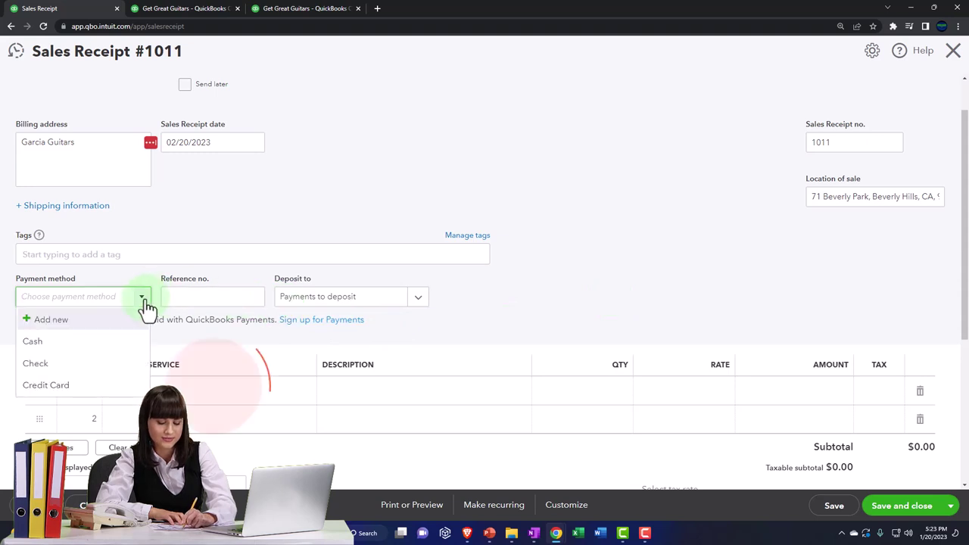
click(106, 366)
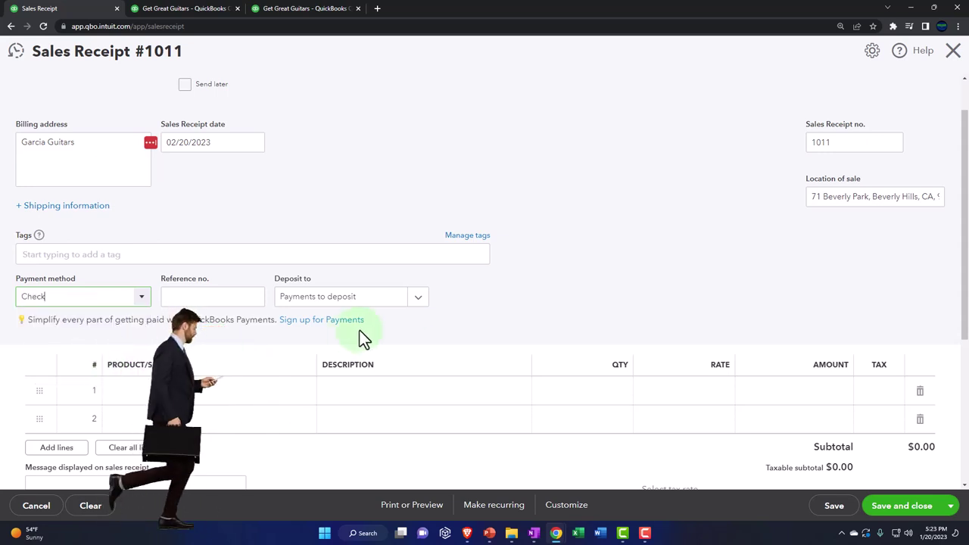
Examine the available deposit accounts and payment methods on the sales receipt without changing the selections.
click(416, 299)
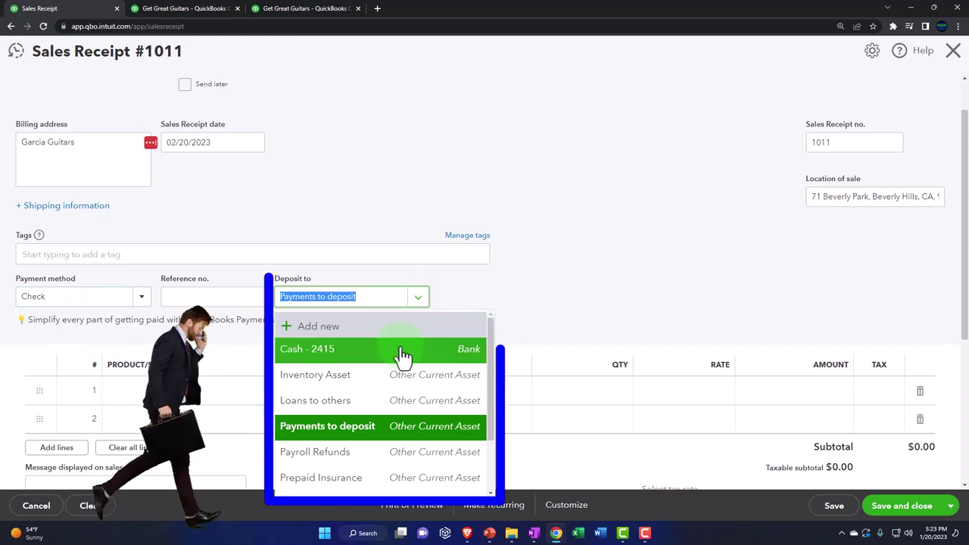
click(460, 295)
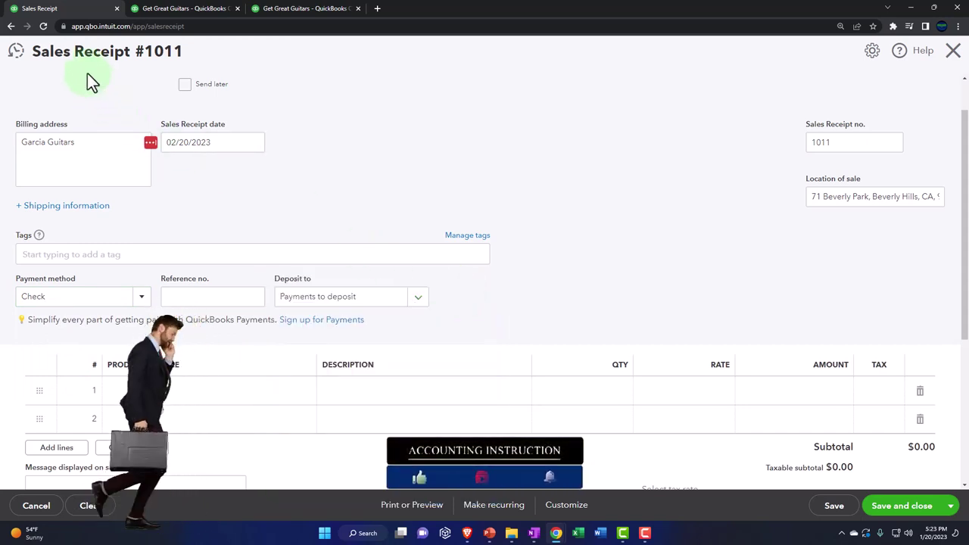
click(141, 296)
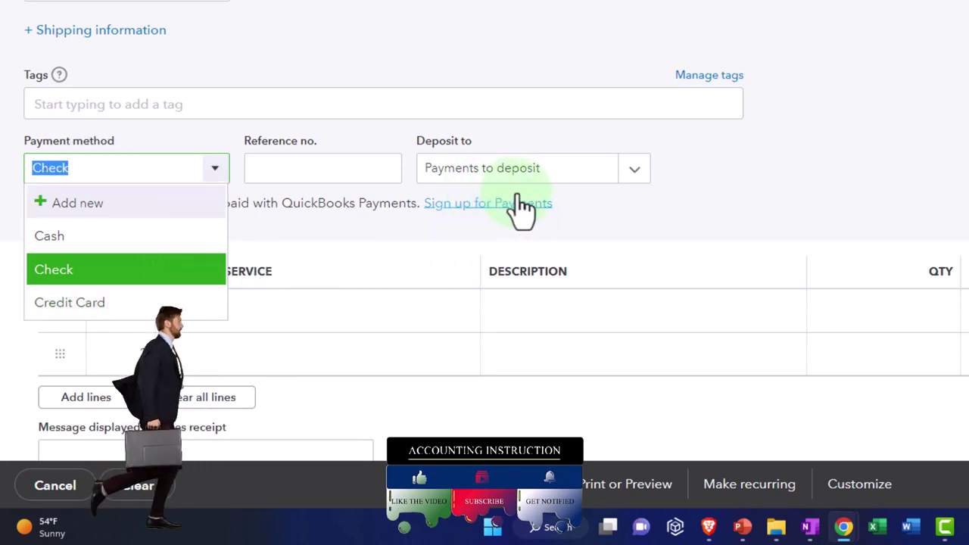
click(632, 173)
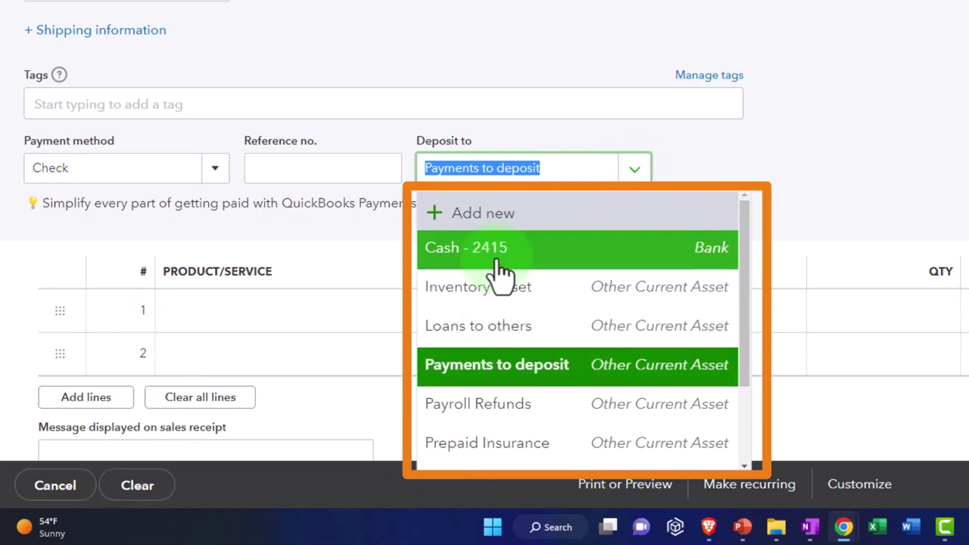
click(840, 214)
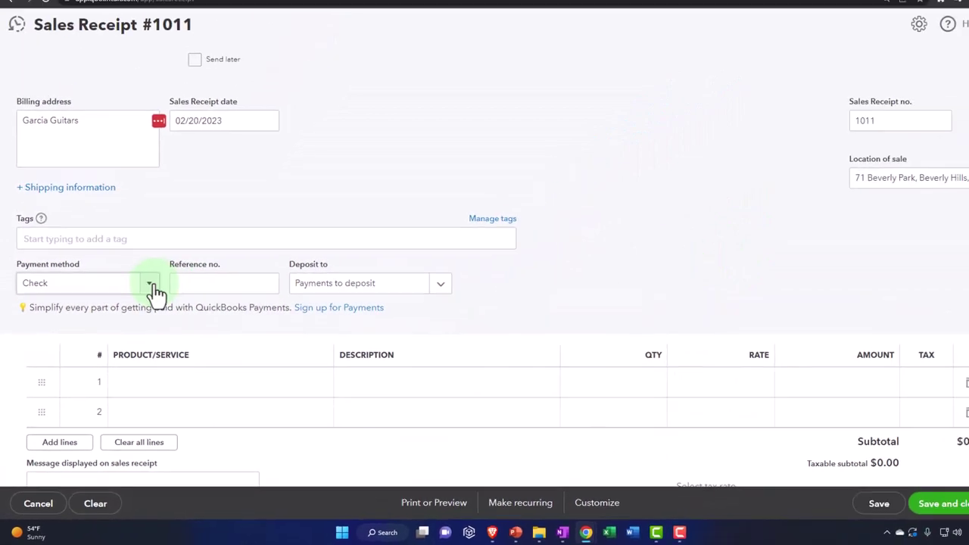
Set the payment method to Cash and review the deposit account choices, keeping Payments to deposit.
click(152, 287)
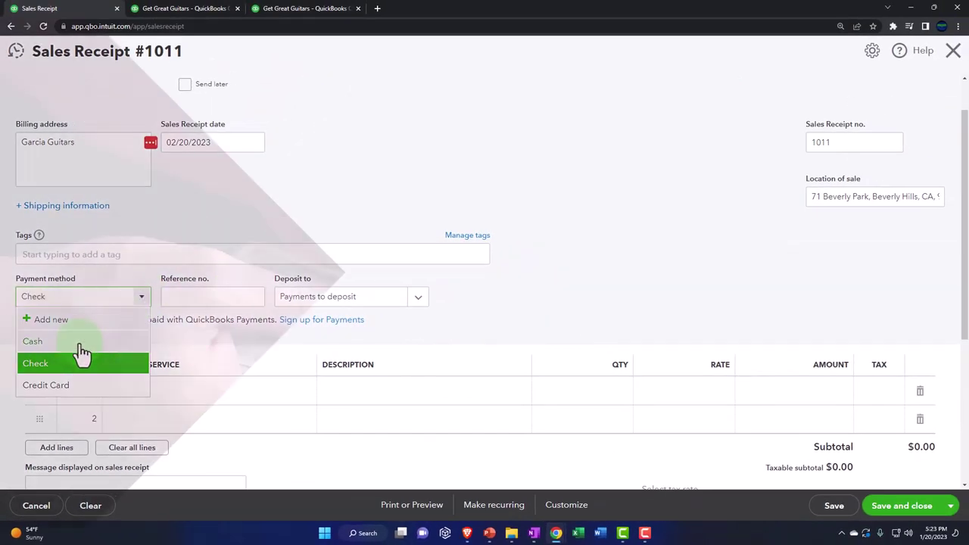
click(79, 342)
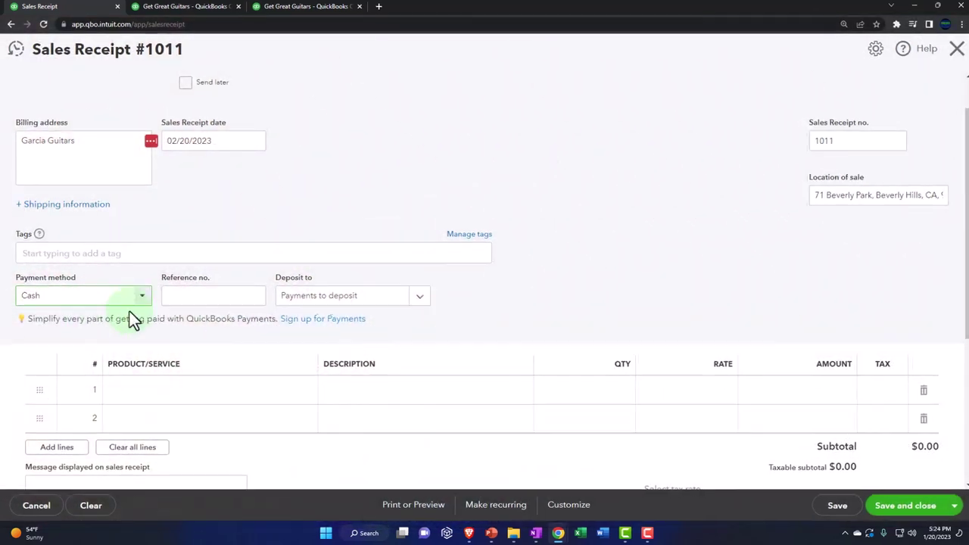
click(143, 297)
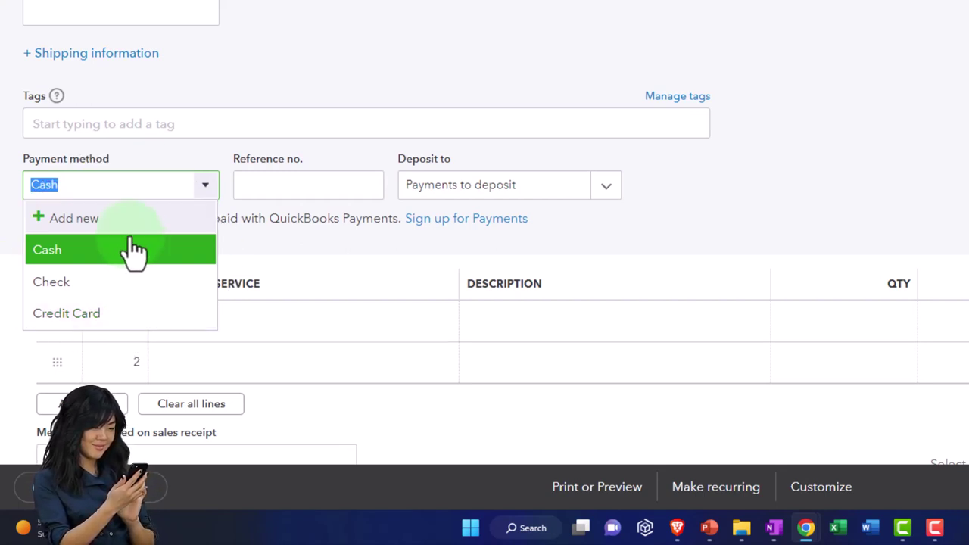
click(765, 176)
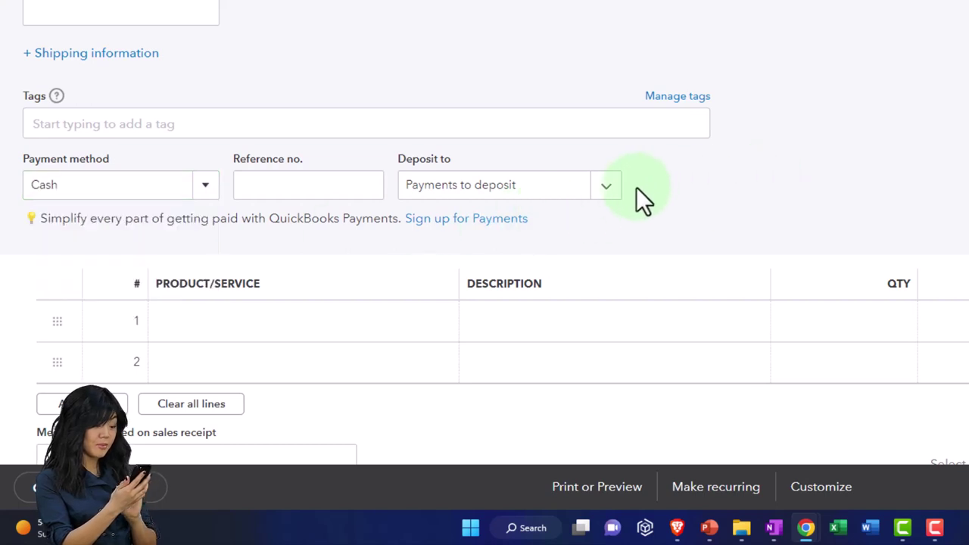
click(606, 189)
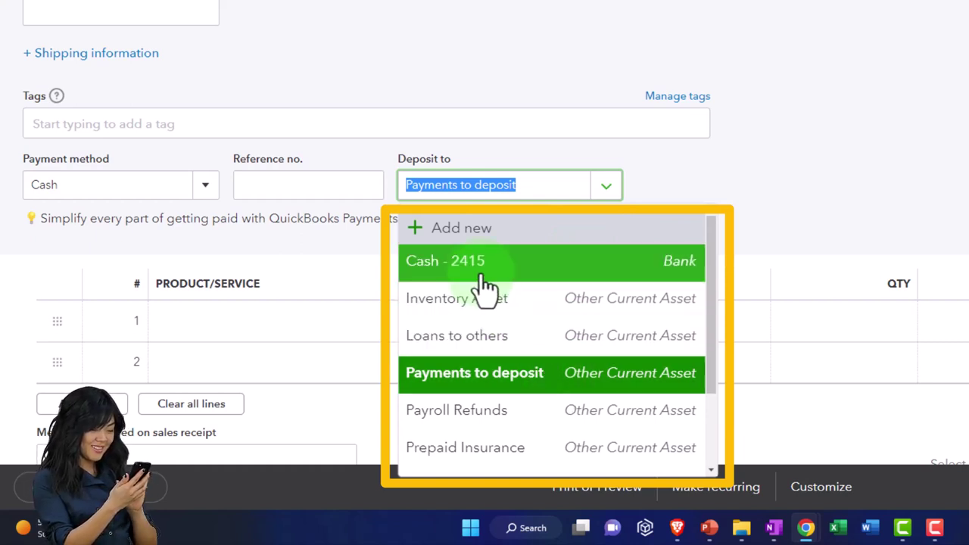
click(828, 186)
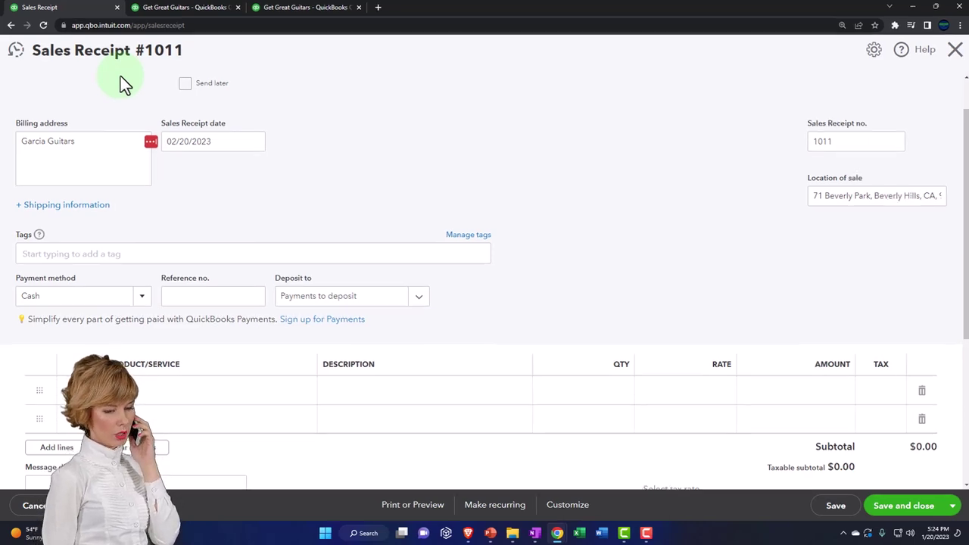
Add the existing product EPSP (Epiphone Standard Pro) to the first line of the sales receipt.
scroll(151, 152, down, 1)
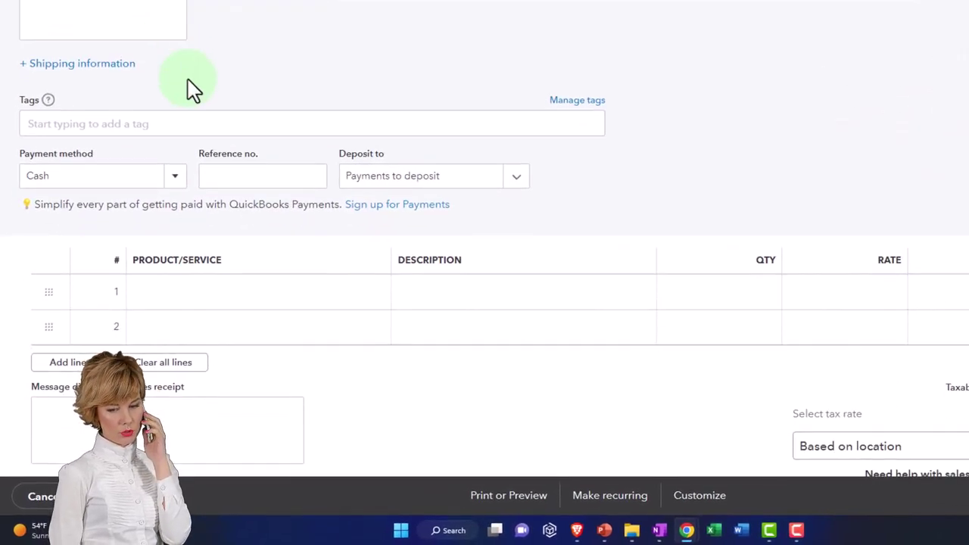
click(201, 301)
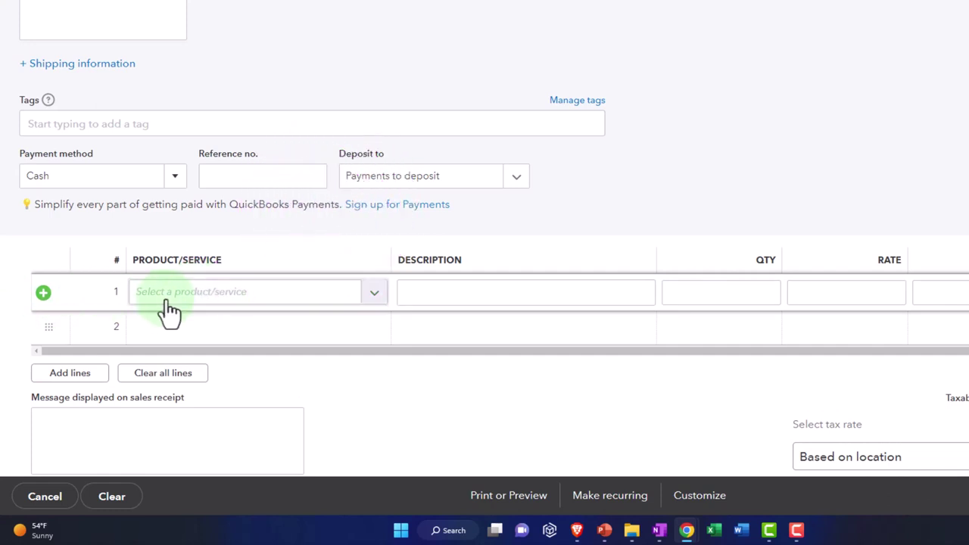
click(205, 303)
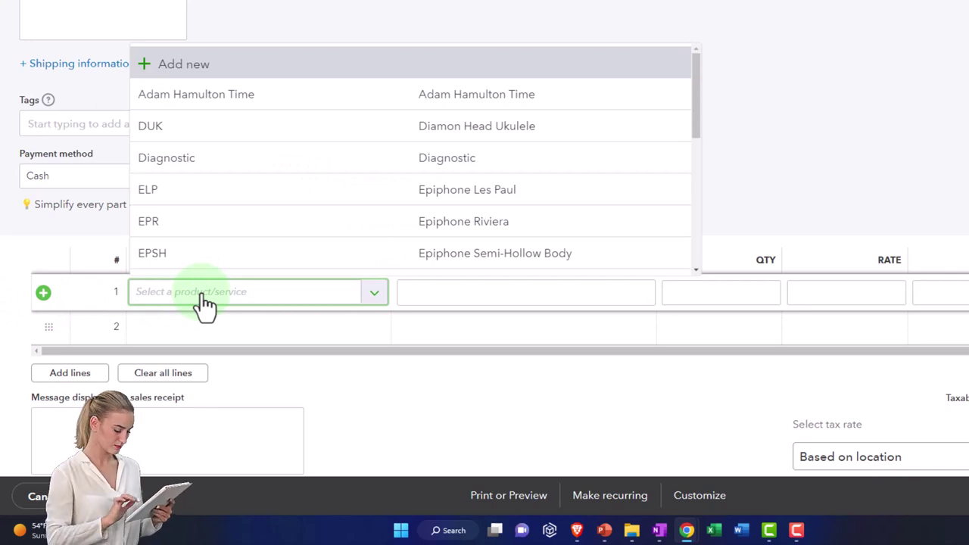
text(EPSP)
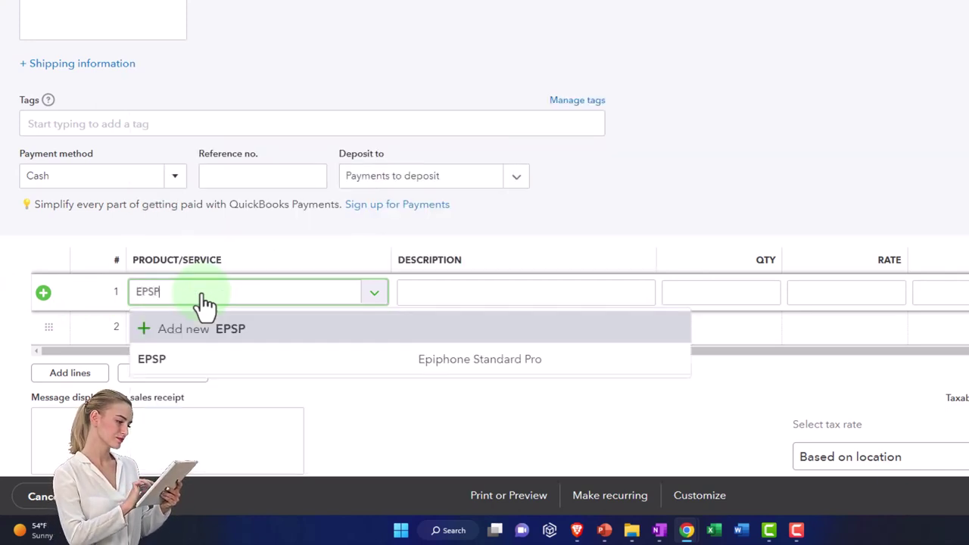
key(Down)
key(Tab)
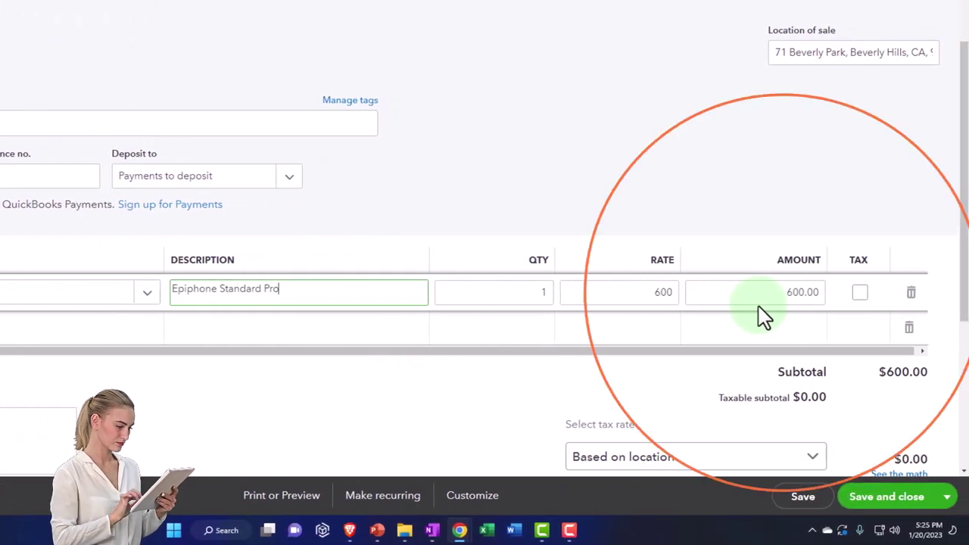
Mark the EPSP line as taxable and set its quantity to 2.
click(894, 305)
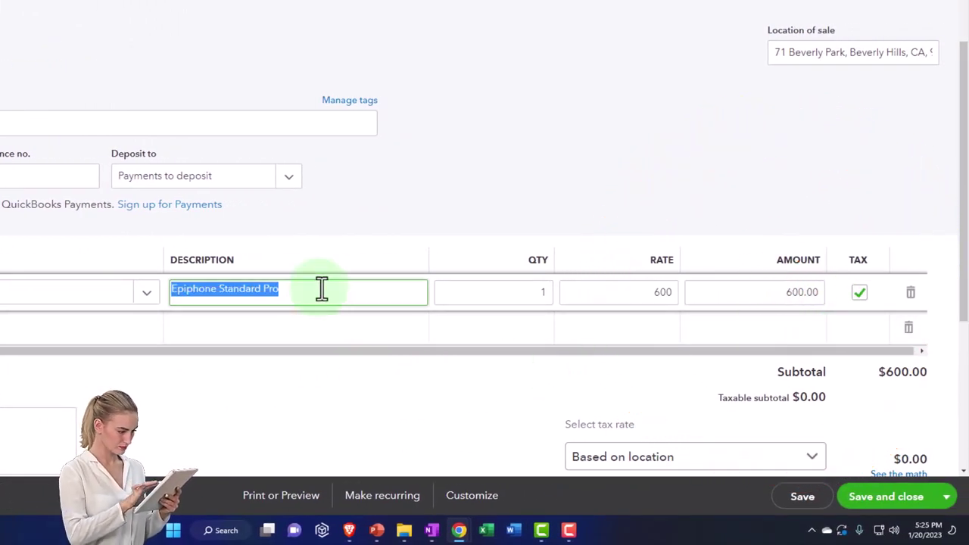
key(Tab)
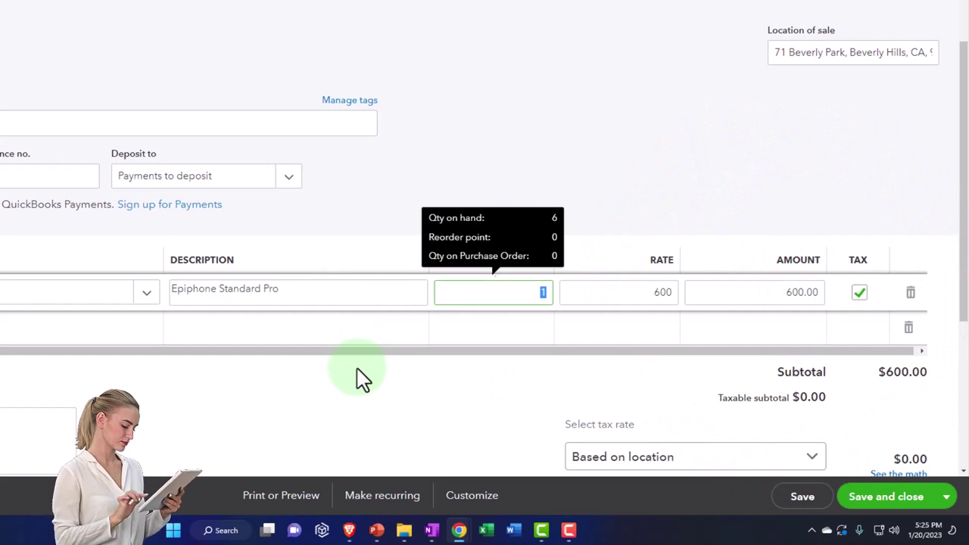
text(2)
key(Tab)
key(Tab)
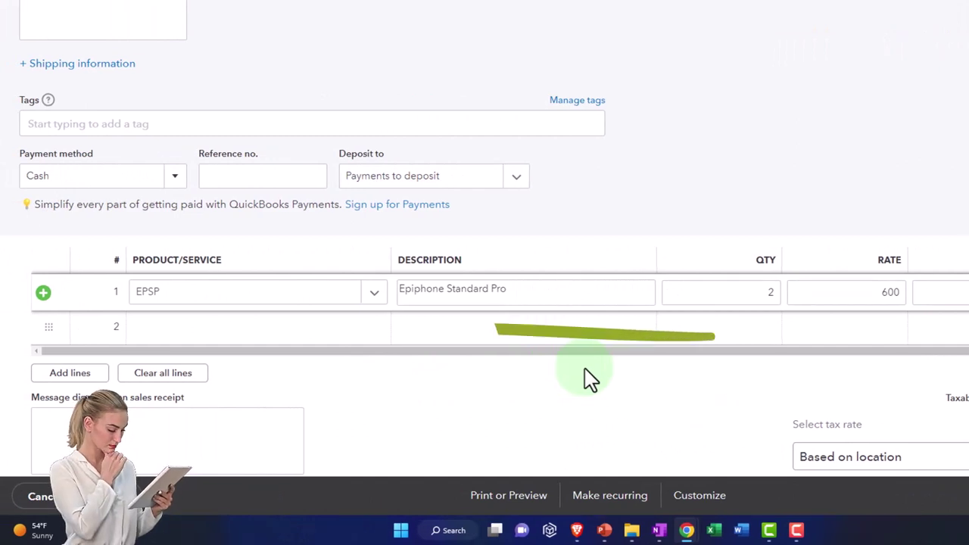
Add the product ELP (Epiphone Les Paul) to the second line with a quantity of 2, marked as taxable.
key(Tab)
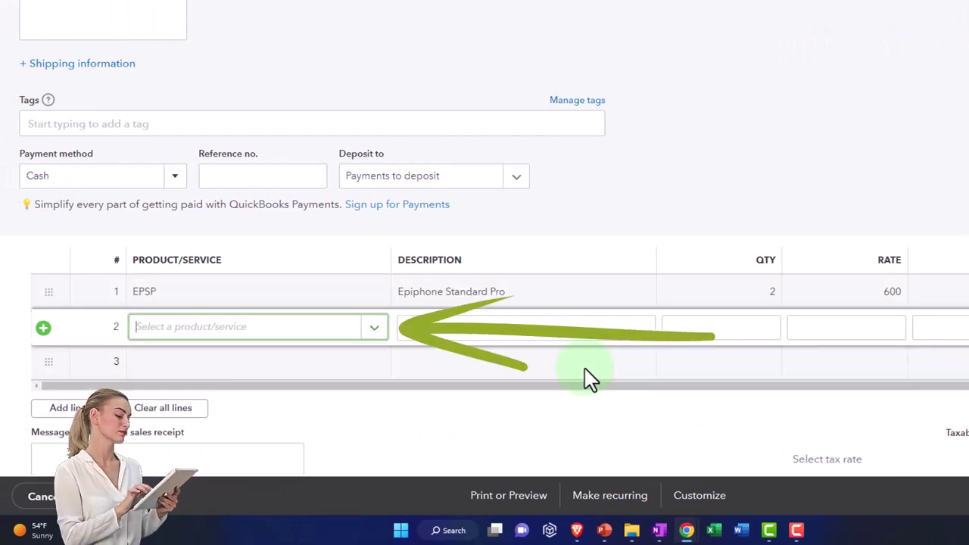
text(ELP)
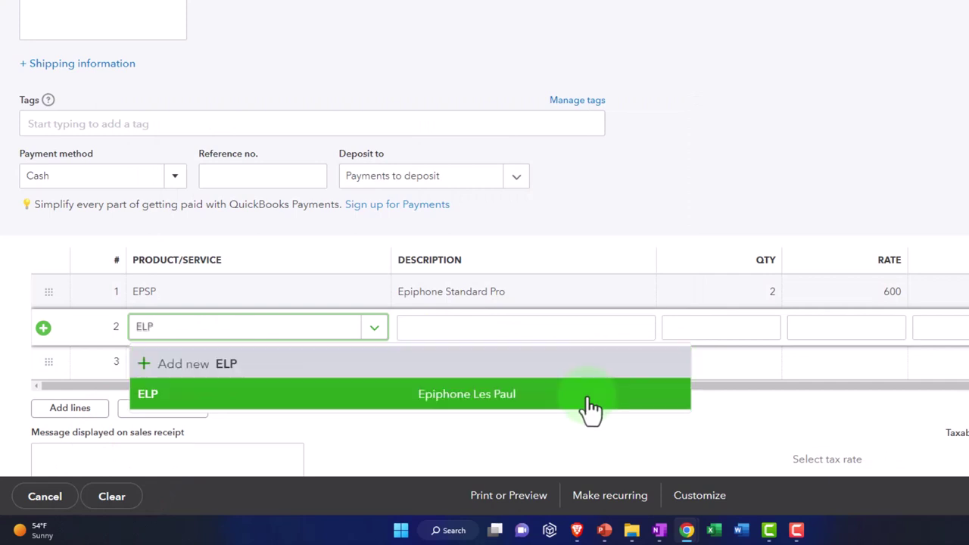
click(276, 401)
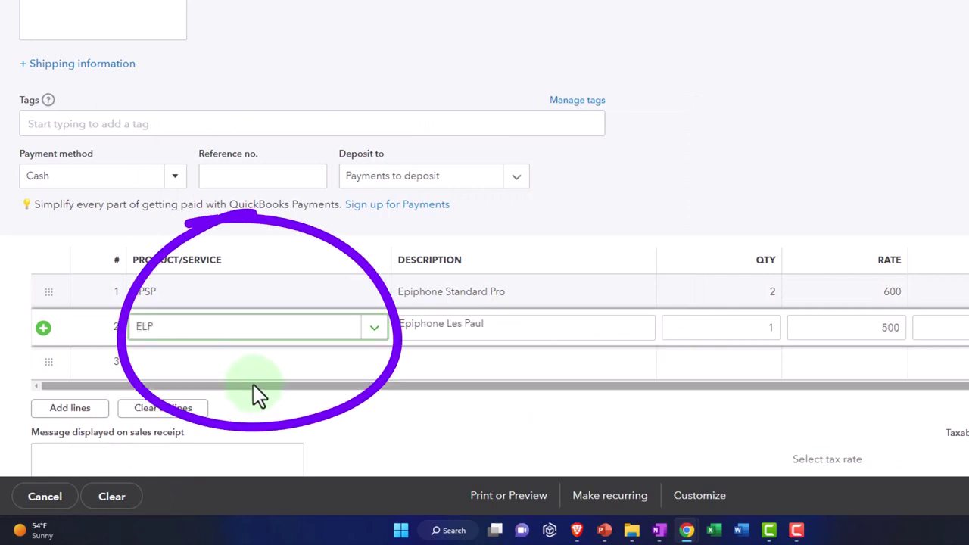
key(Tab)
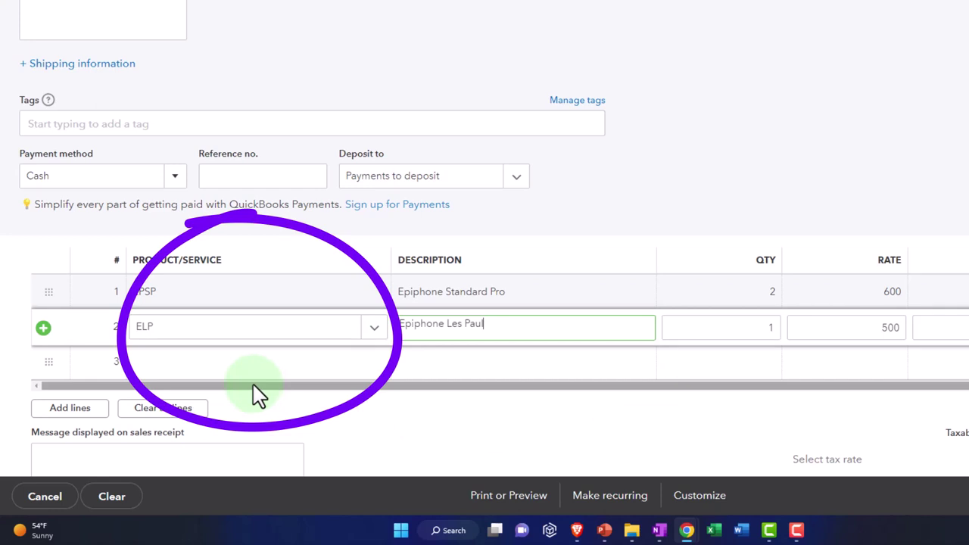
key(Tab)
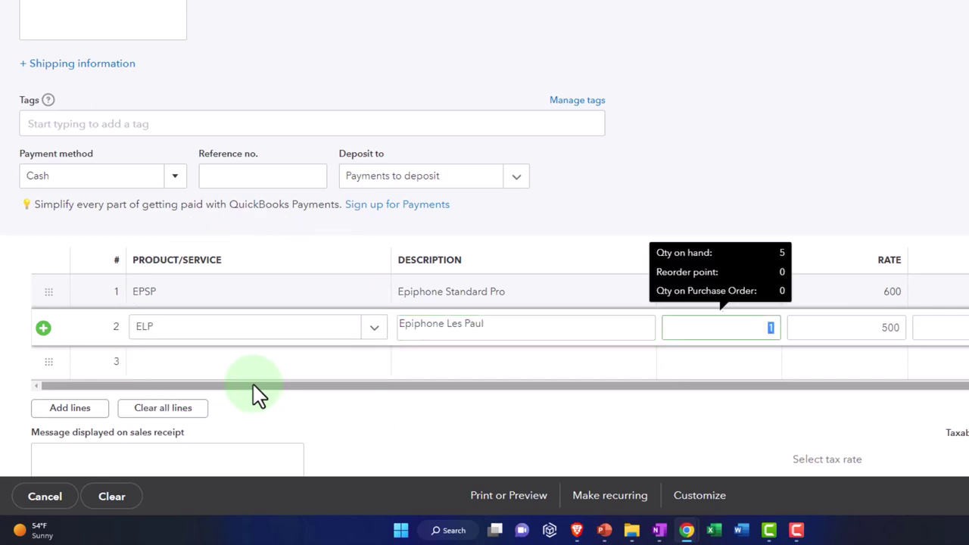
text(2)
key(Tab)
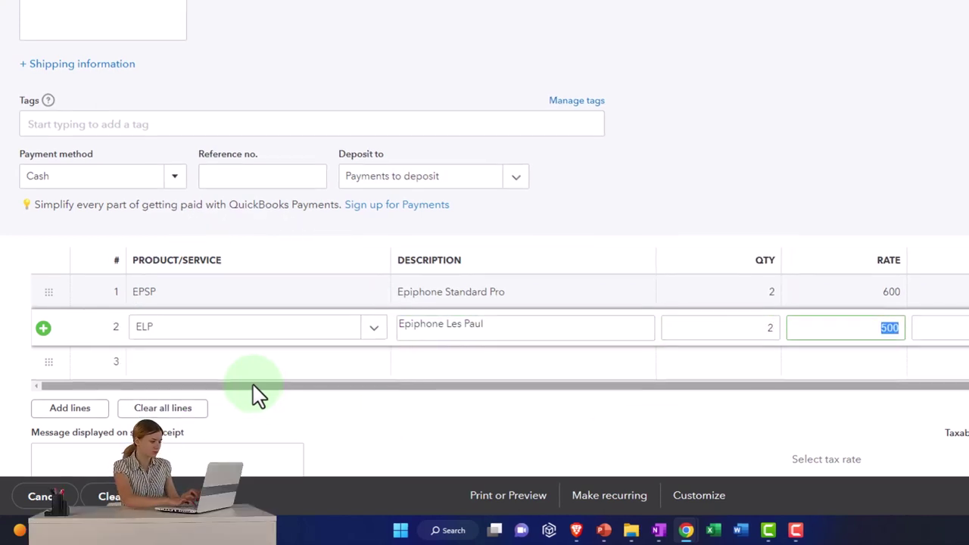
key(Tab)
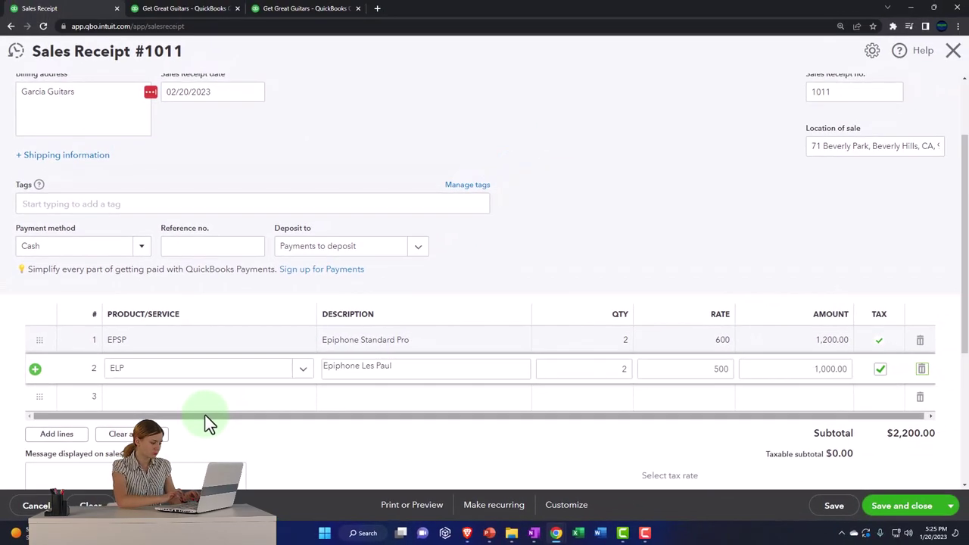
key(Tab)
Set the sales receipt's tax rate to the custom Test Rate of 5%.
scroll(749, 410, down, 1)
scroll(732, 416, down, 1)
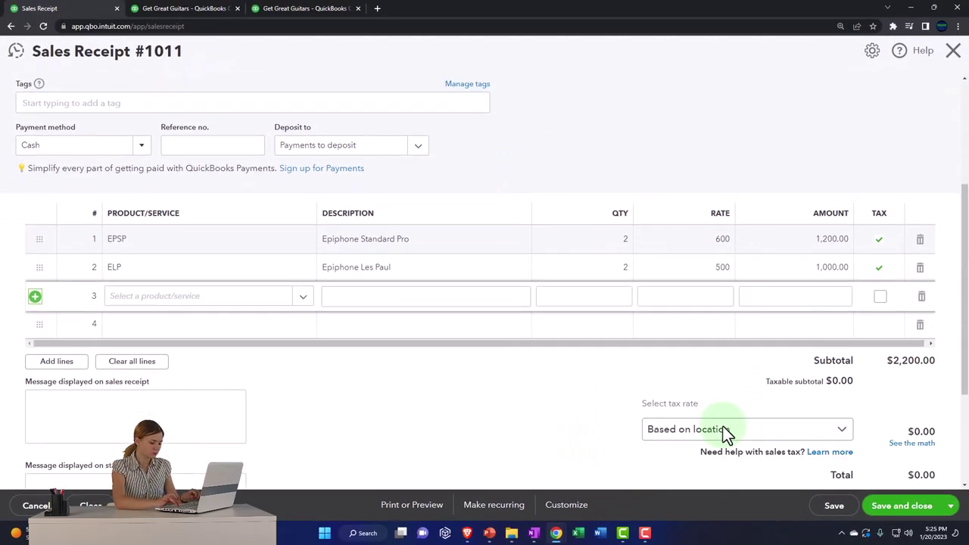
scroll(590, 412, down, 1)
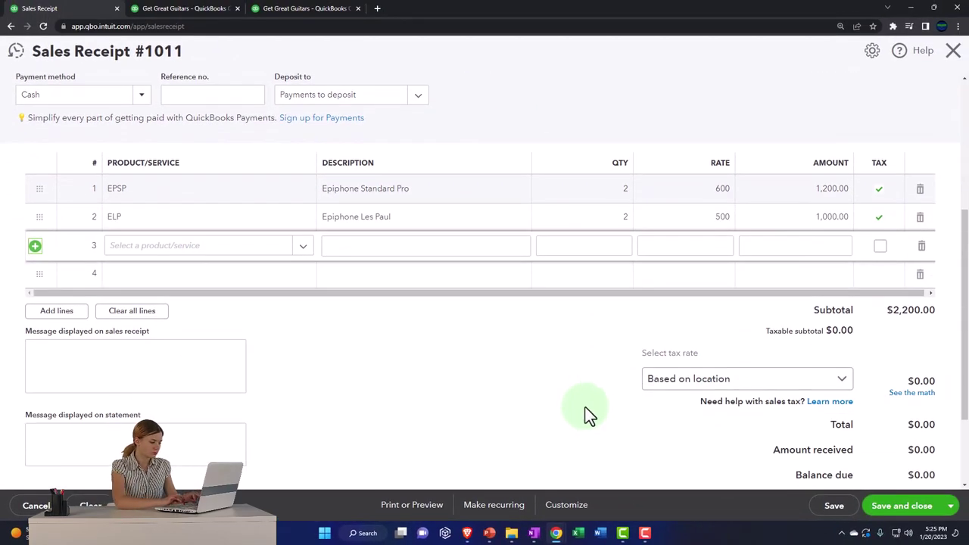
click(584, 406)
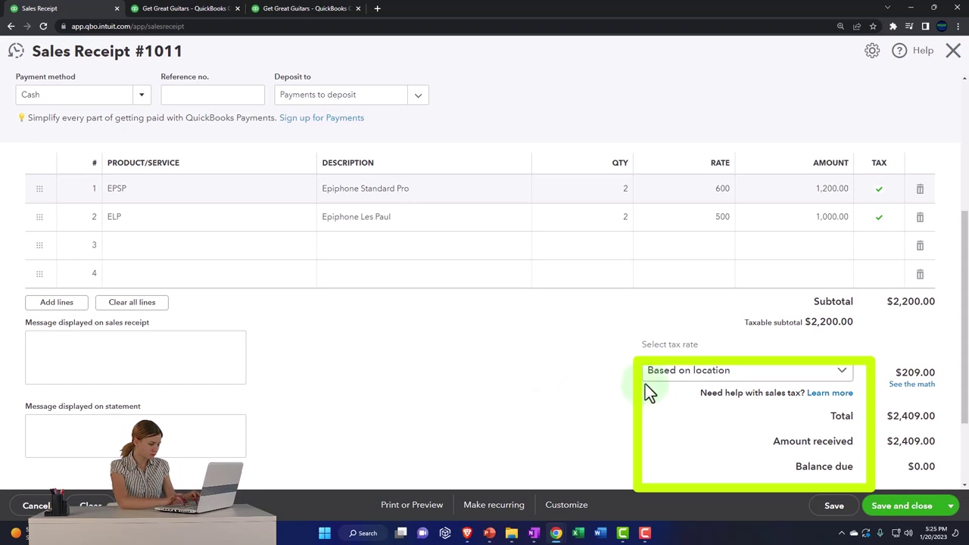
click(843, 379)
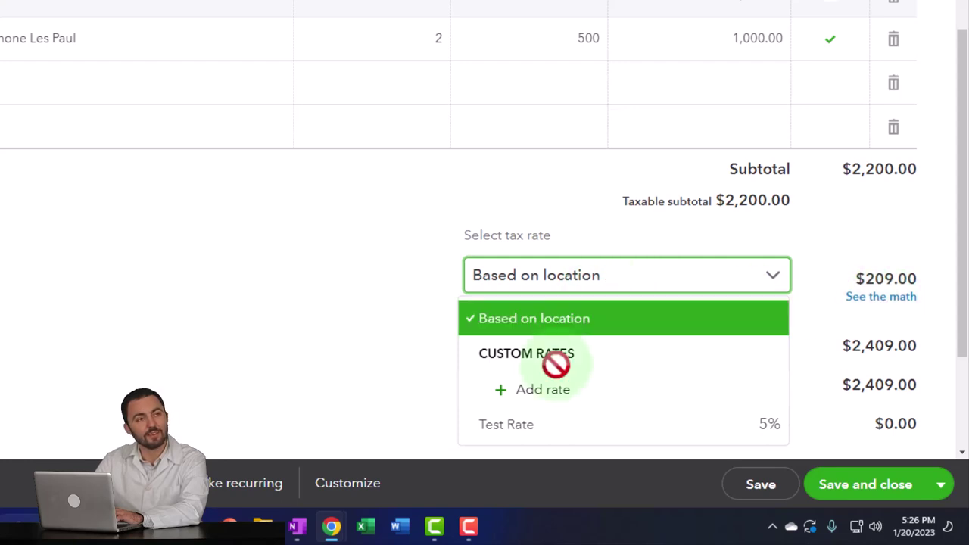
click(632, 433)
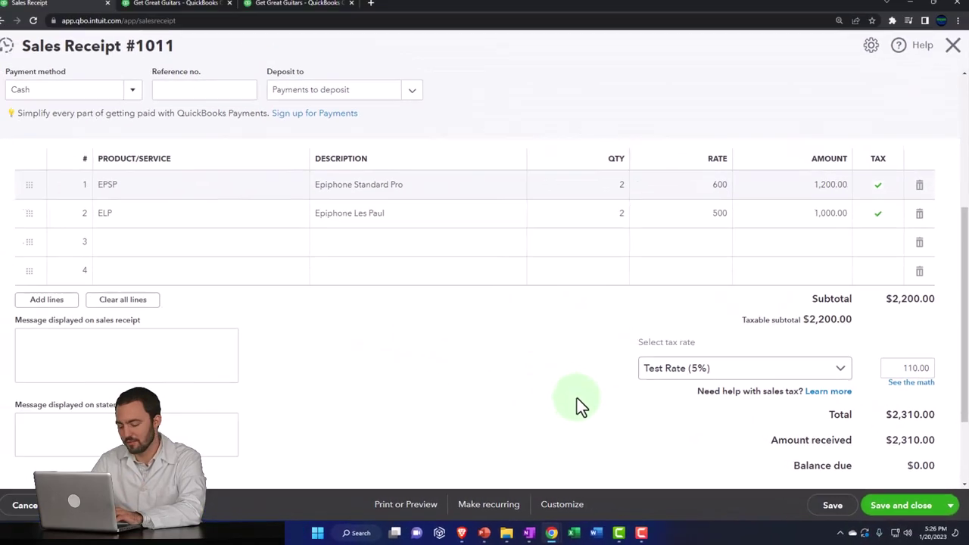
Review the receipt's line items, sales tax and totals, and save and close the sales receipt.
scroll(576, 393, up, 3)
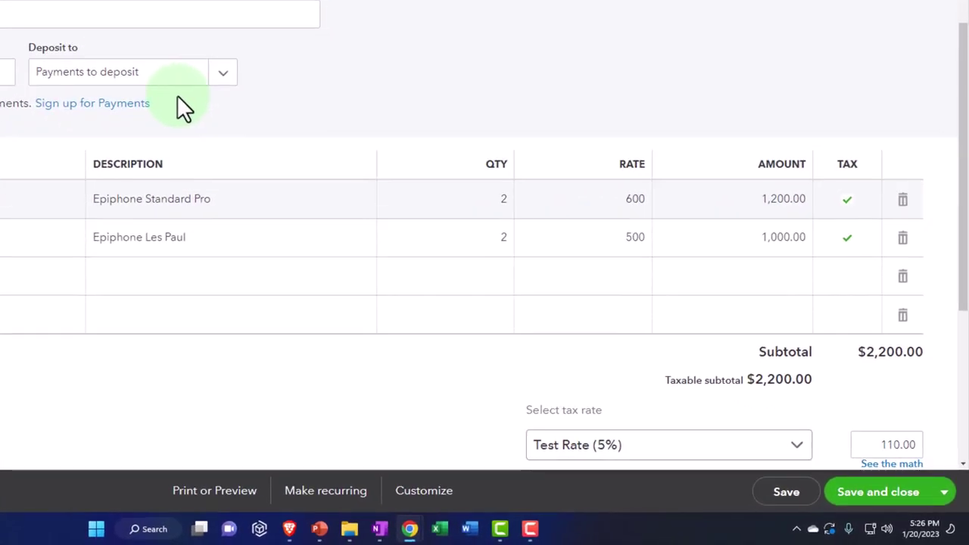
scroll(205, 129, down, 2)
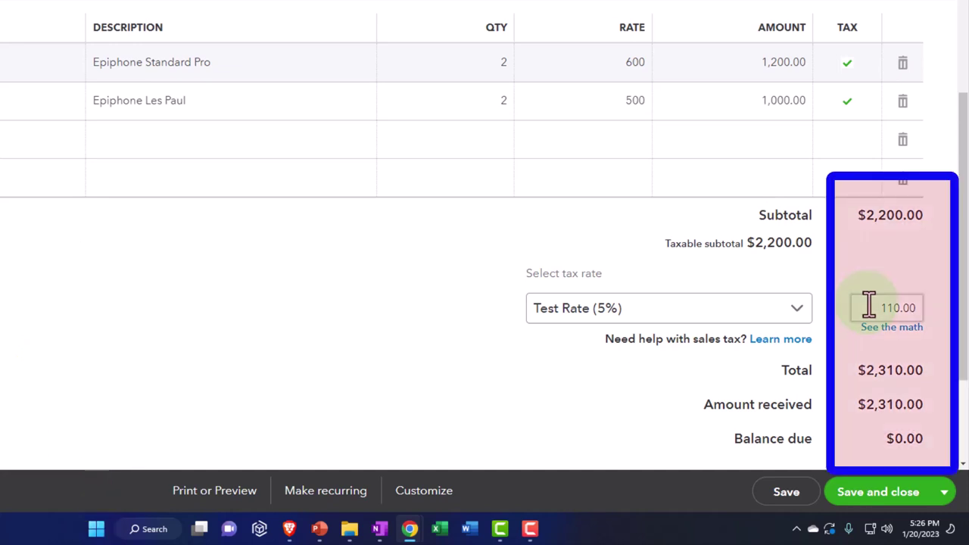
scroll(868, 304, down, 1)
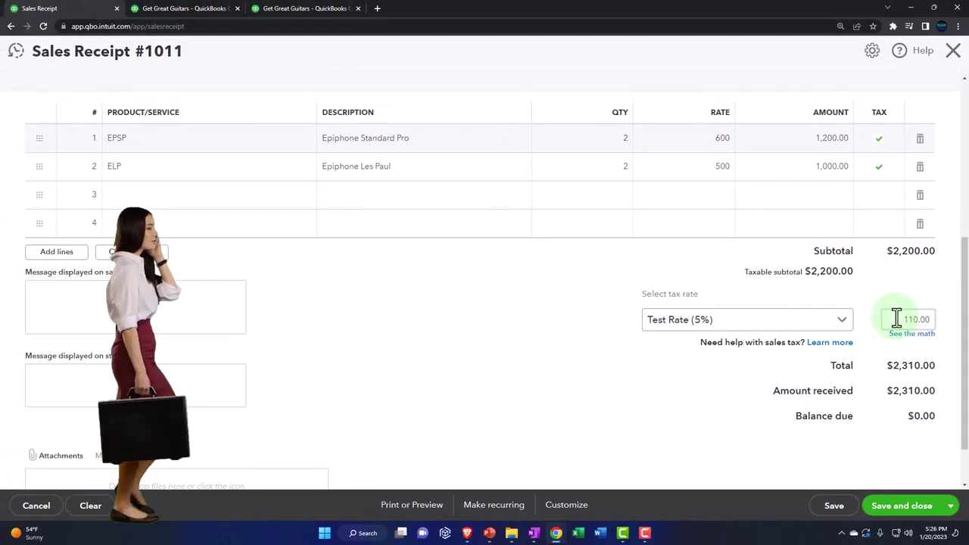
click(828, 348)
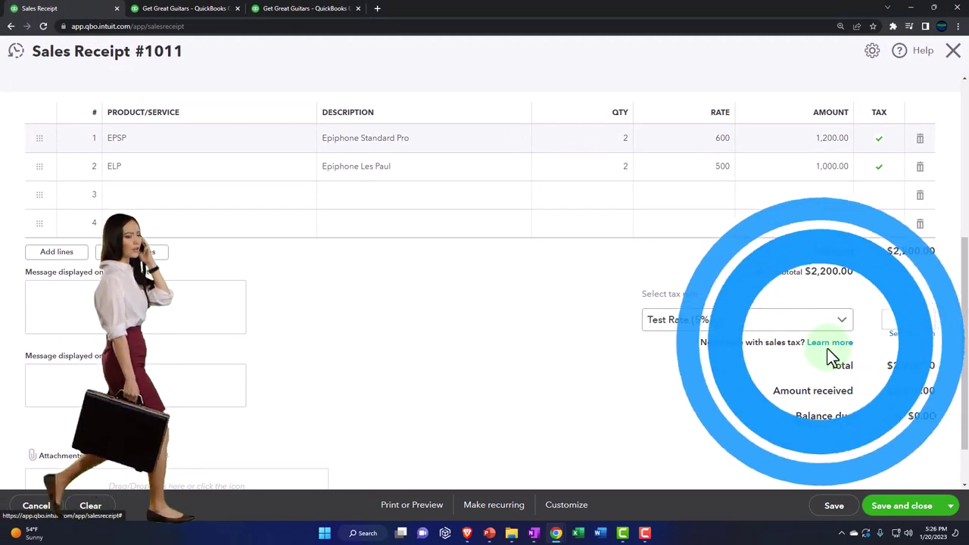
scroll(802, 371, up, 1)
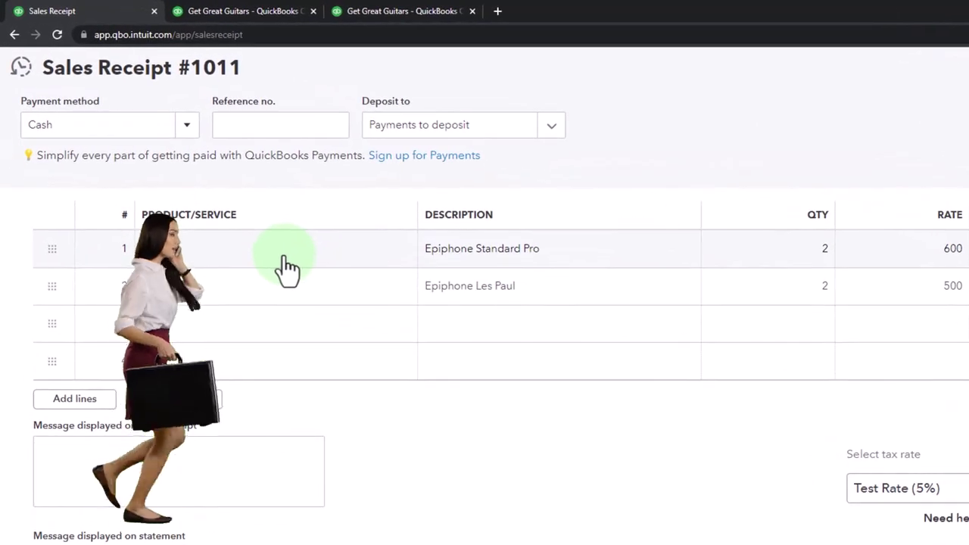
click(218, 250)
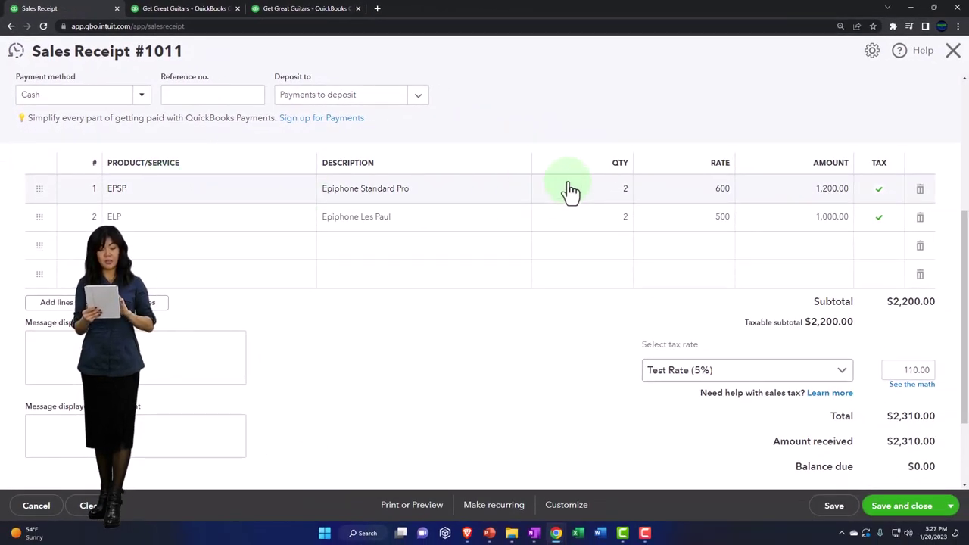
click(909, 506)
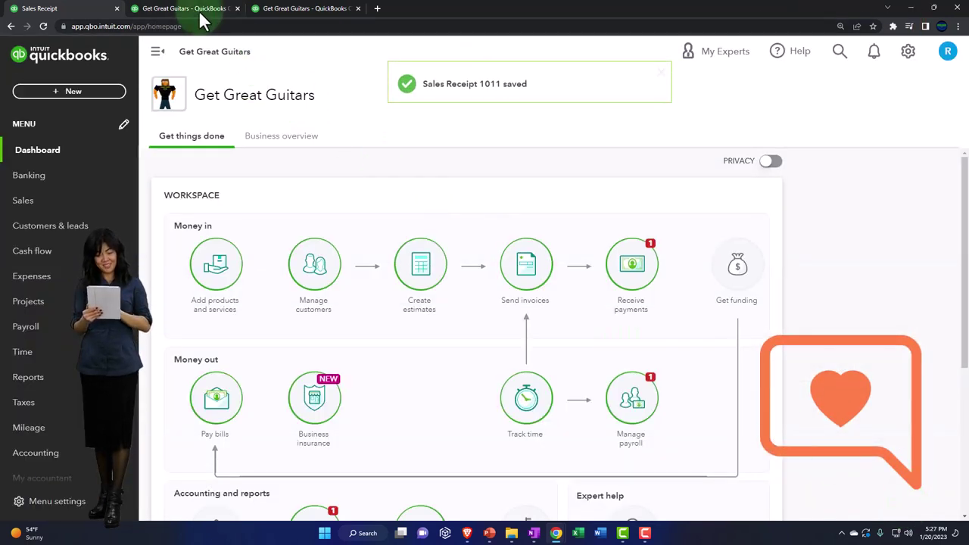
Rerun the Balance Sheet report as of February 28, 2023 in its browser tab.
click(195, 14)
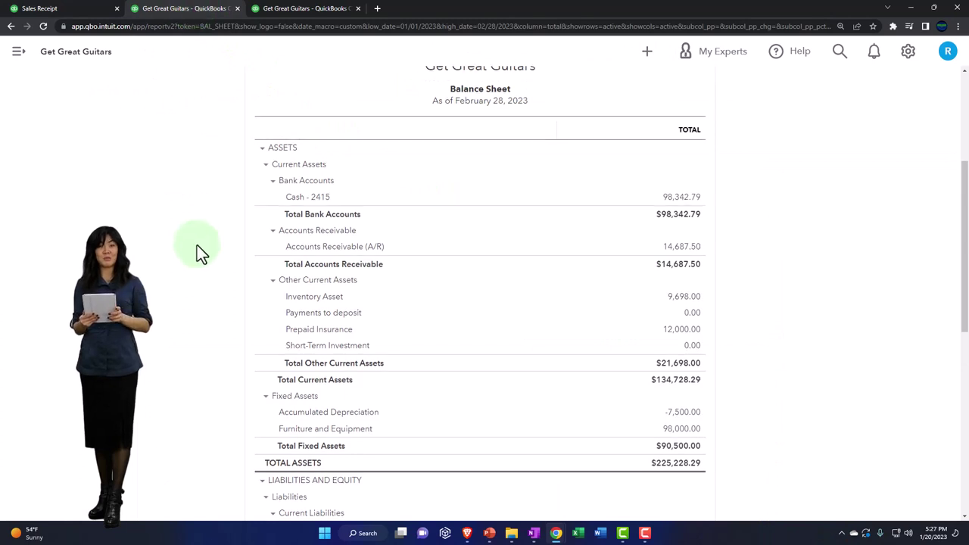
scroll(197, 245, up, 3)
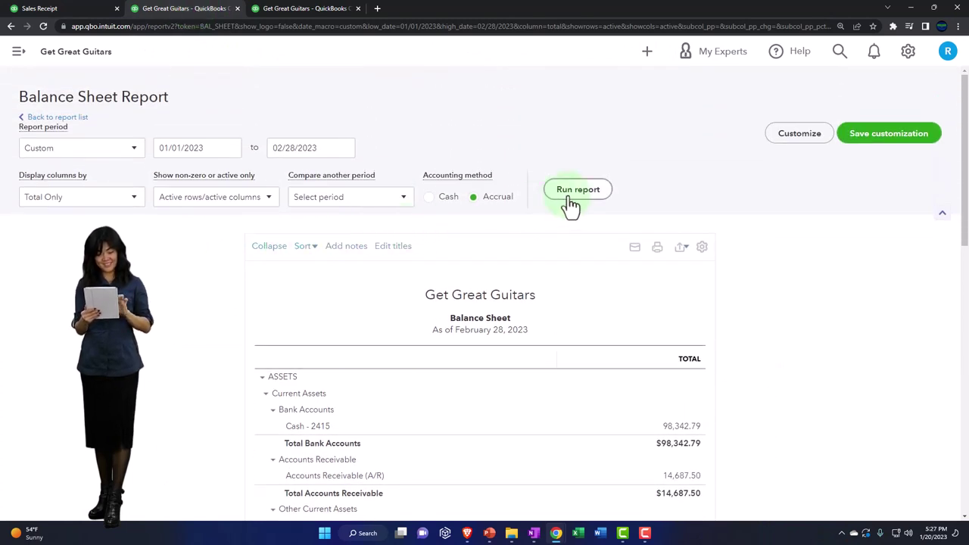
scroll(569, 203, down, 2)
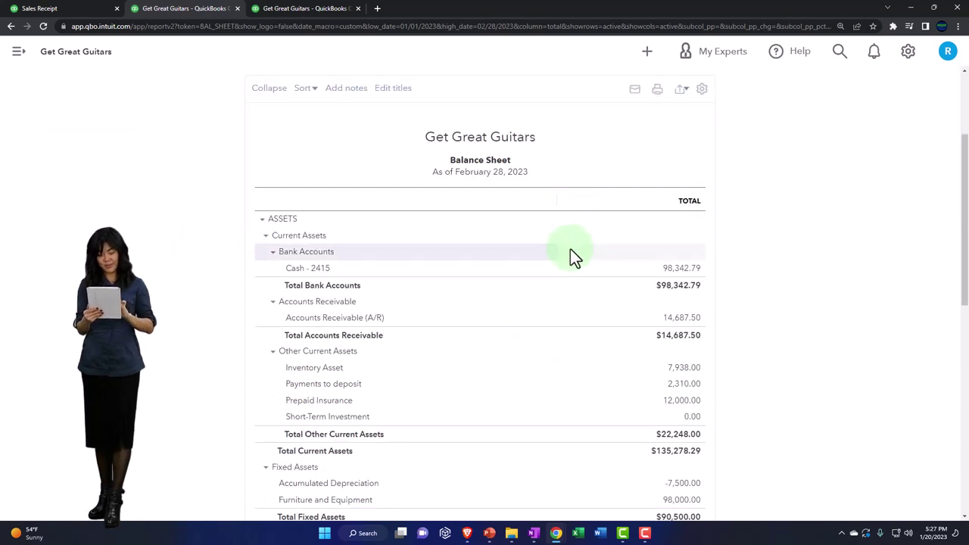
Examine the asset balances on the Balance Sheet and open the transaction detail behind Payments to deposit.
key(ctrl+plus)
key(ctrl+plus)
key(ctrl+plus)
key(ctrl+plus)
scroll(570, 250, down, 2)
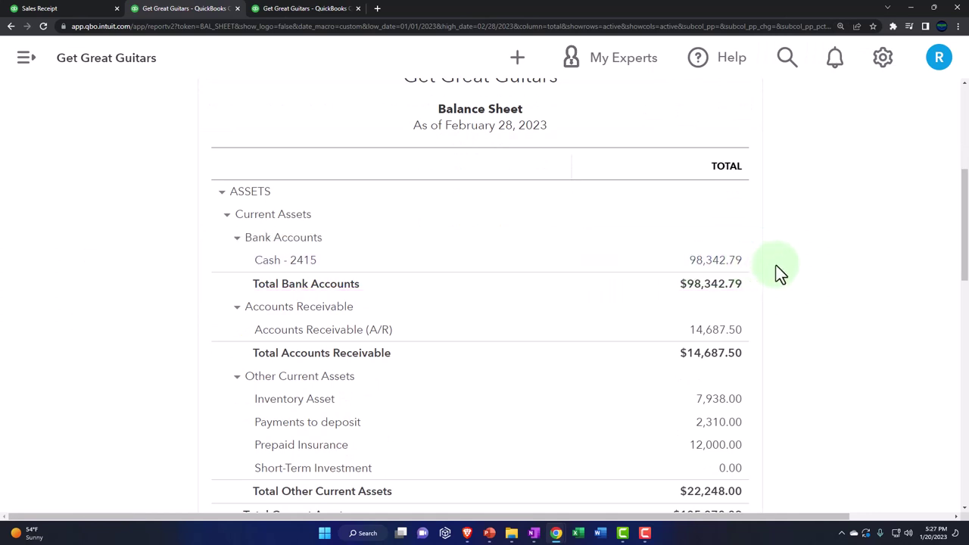
scroll(779, 273, down, 4)
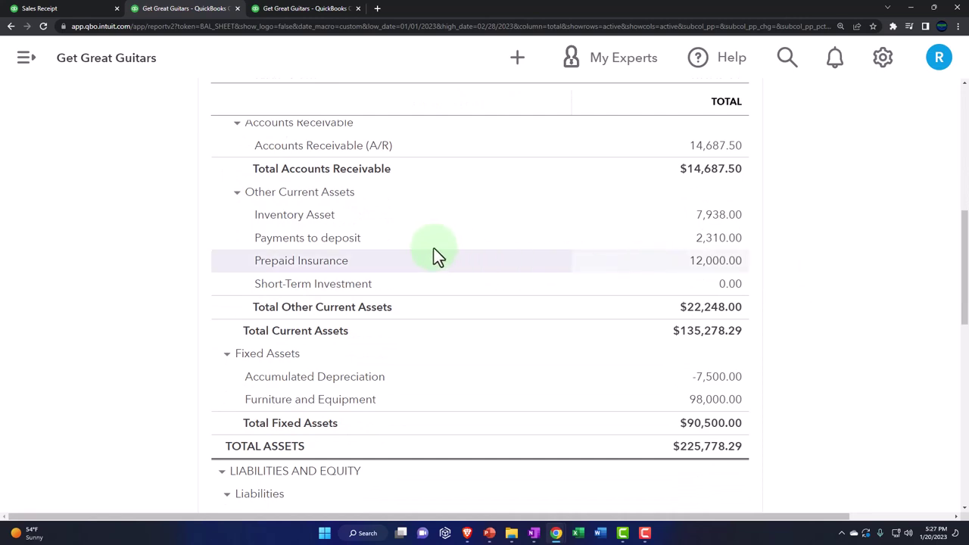
click(713, 239)
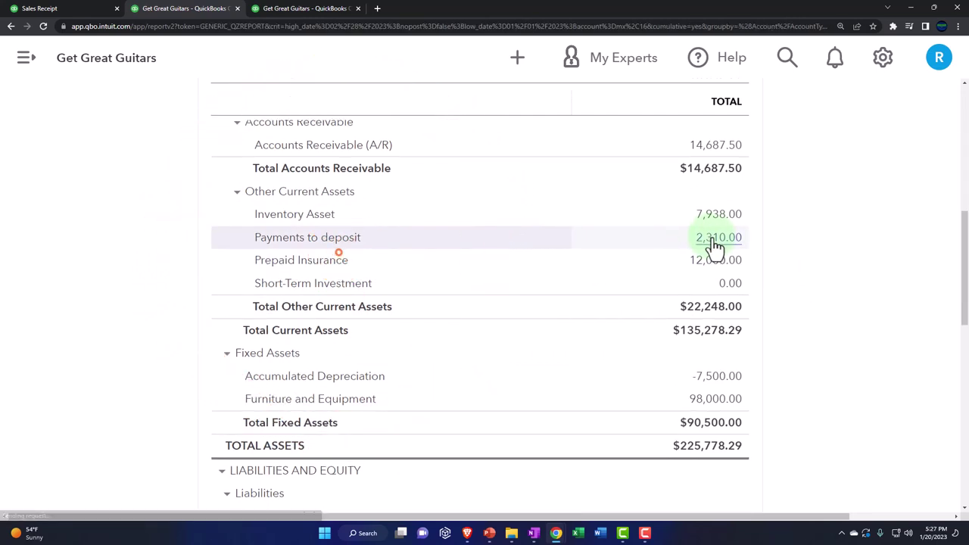
Check the 02/20/2023 Garcia Guitars sales receipt from the Payments to deposit detail, close it and return to the report summary.
key(ctrl+minus)
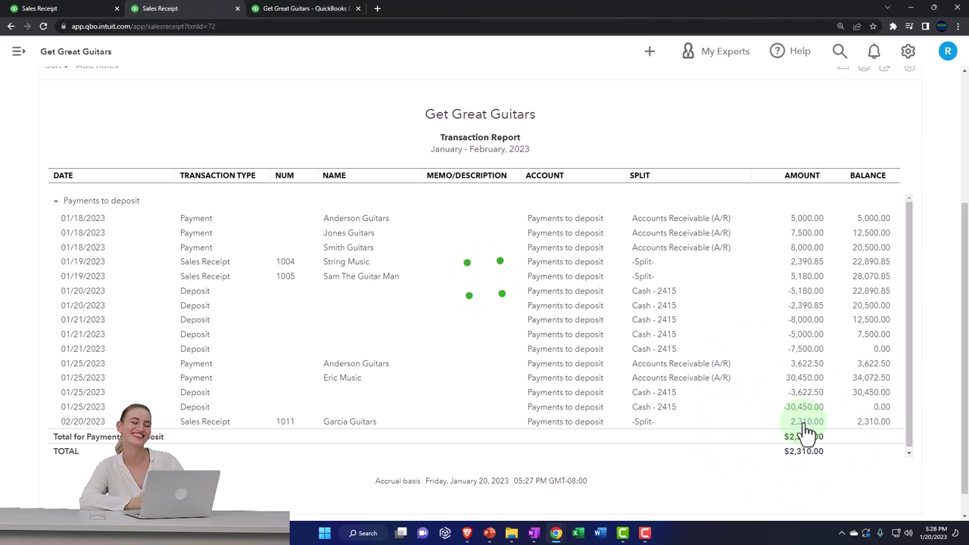
scroll(802, 437, down, 3)
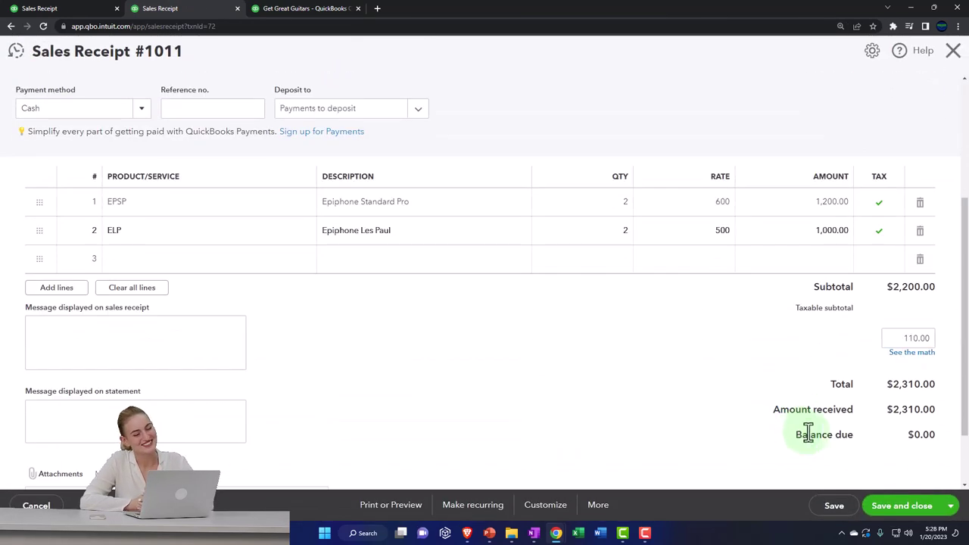
click(951, 54)
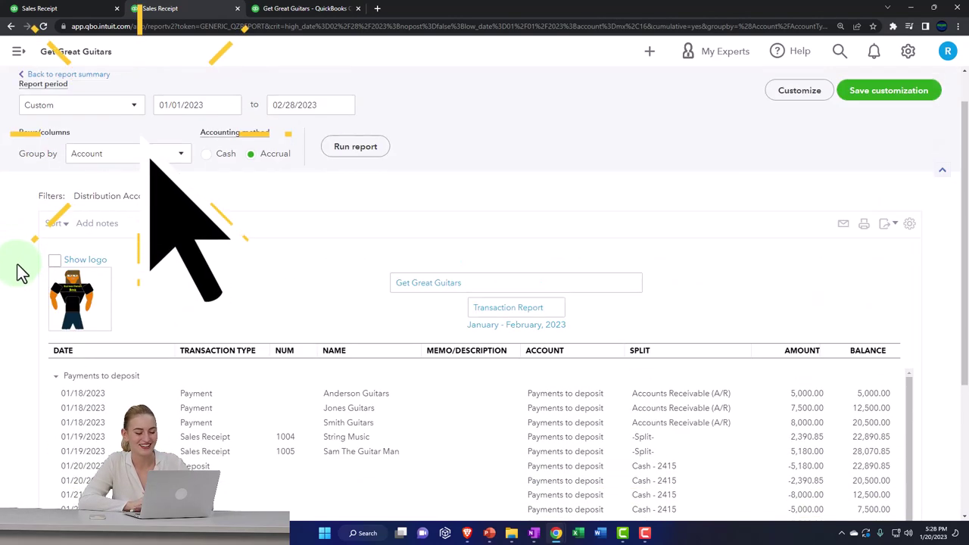
click(81, 78)
Rerun the January to February 2023 Profit and Loss report in its browser tab.
click(288, 15)
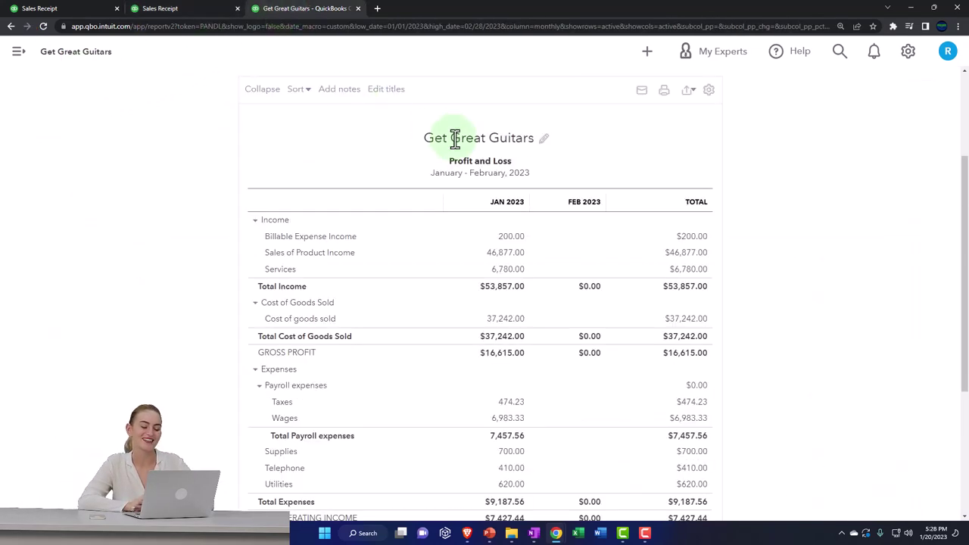
click(597, 190)
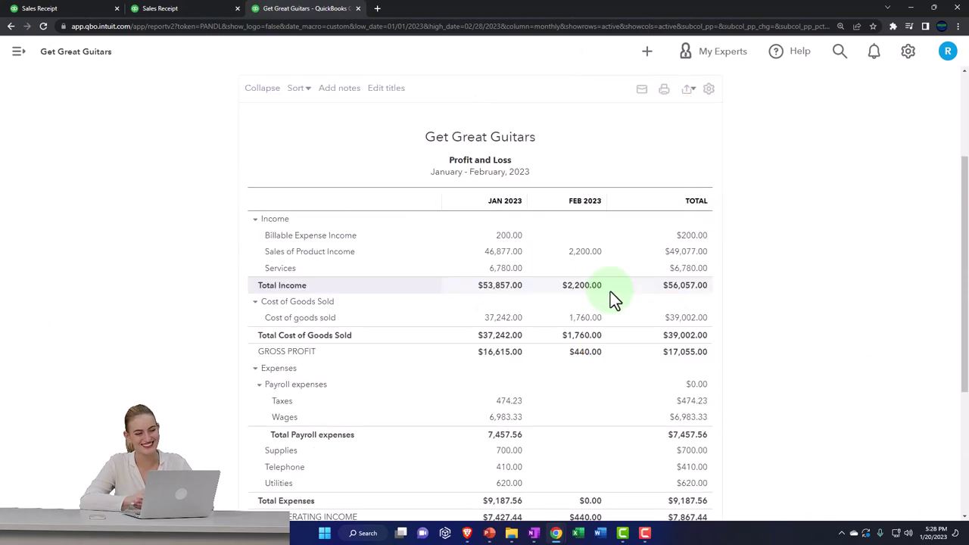
key(ctrl+plus)
key(ctrl+plus)
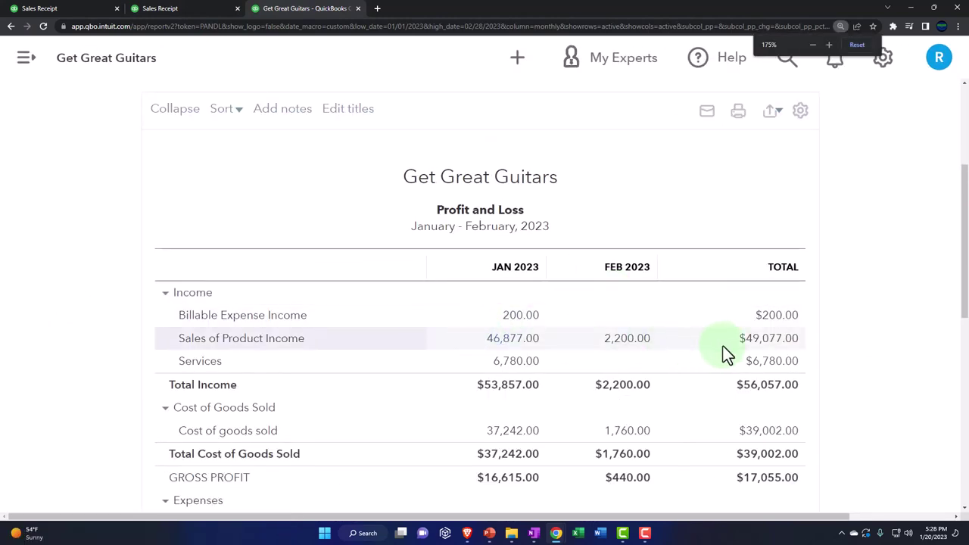
Open the transaction detail behind the Sales of Product Income total and examine the Garcia Guitars sales receipt lines.
click(767, 342)
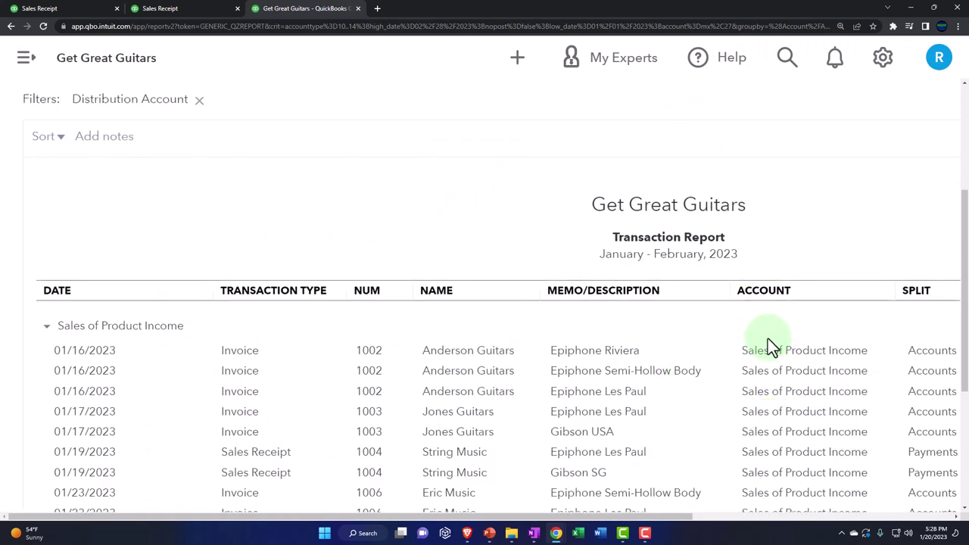
scroll(645, 410, down, 3)
key(ctrl+minus)
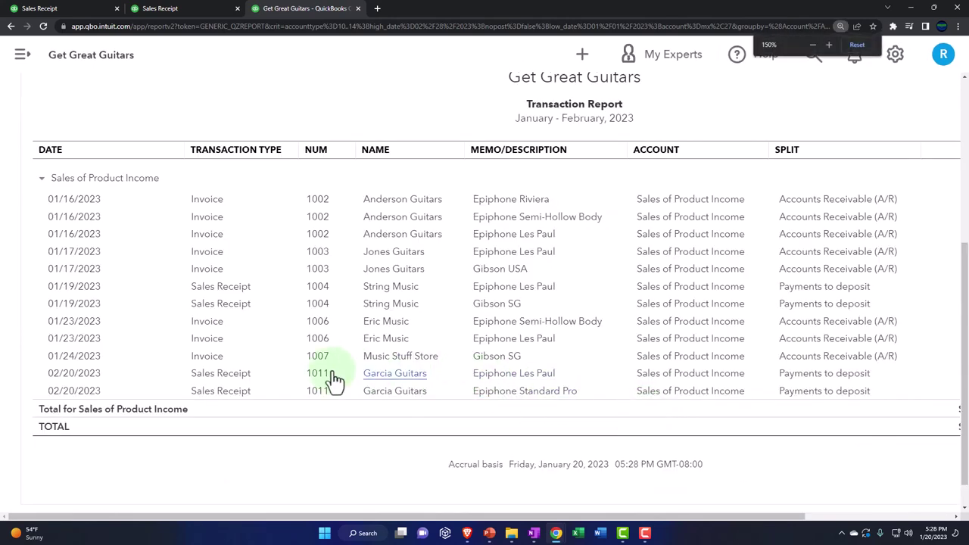
key(ctrl+minus)
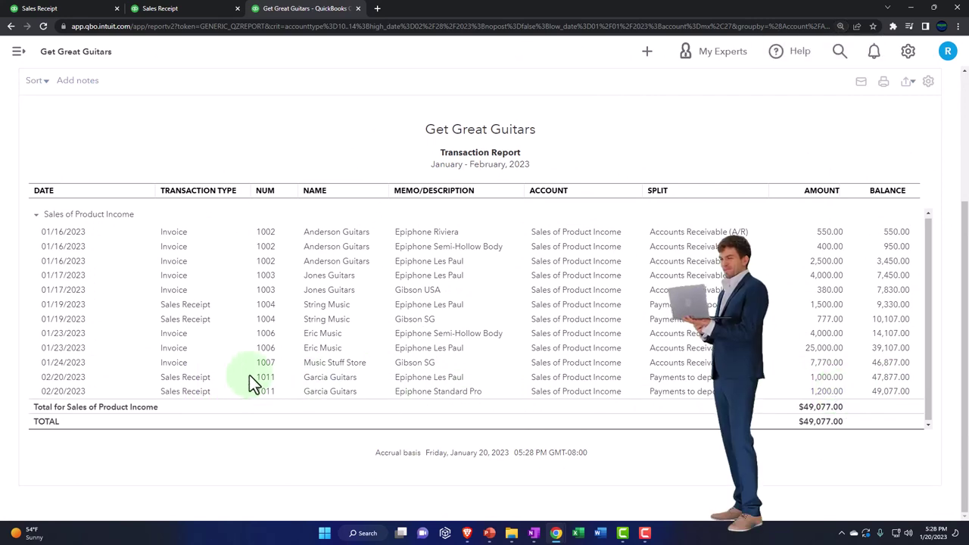
scroll(33, 395, up, 2)
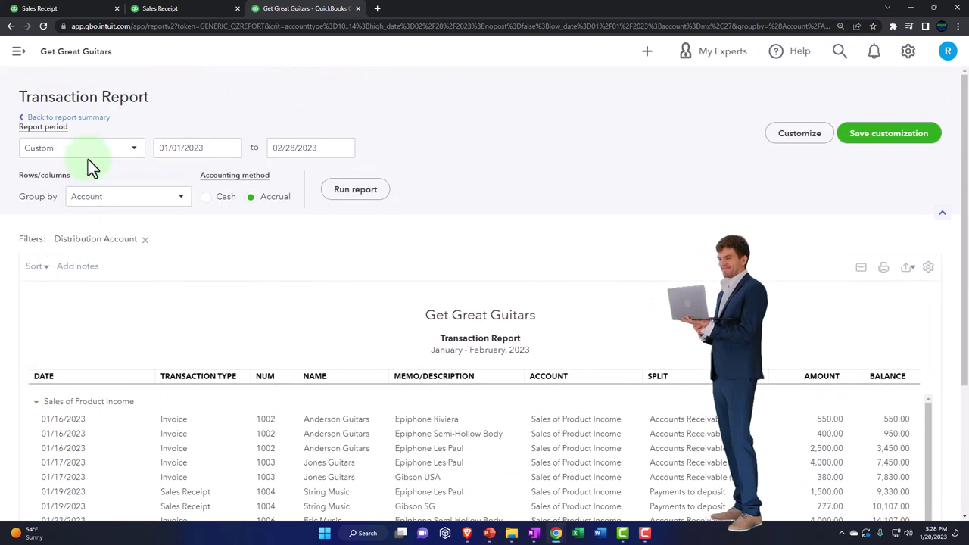
Leave the income detail and examine the transactions behind the California Department of Tax and Fee Administration Payable balance on the Balance Sheet.
click(85, 118)
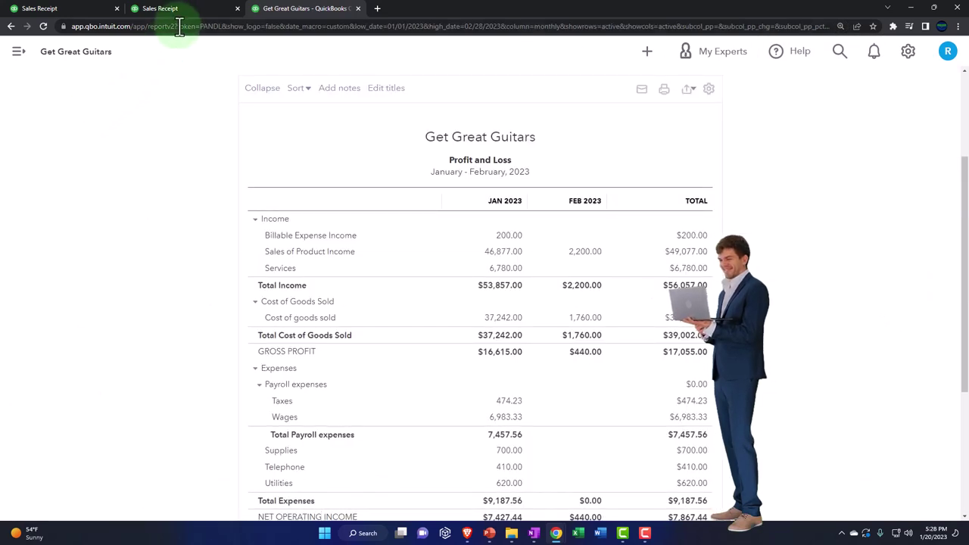
click(186, 15)
key(ctrl+plus)
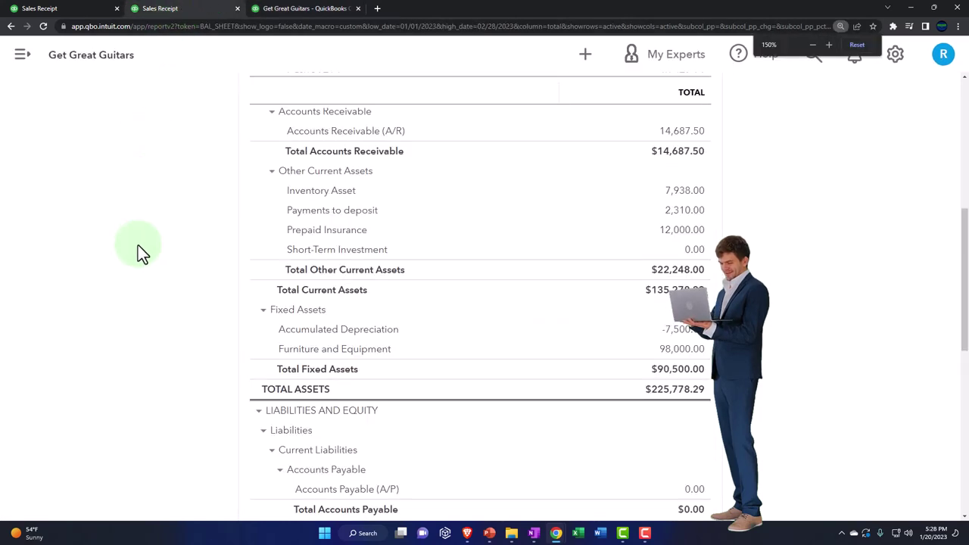
scroll(138, 245, down, 3)
key(ctrl+plus)
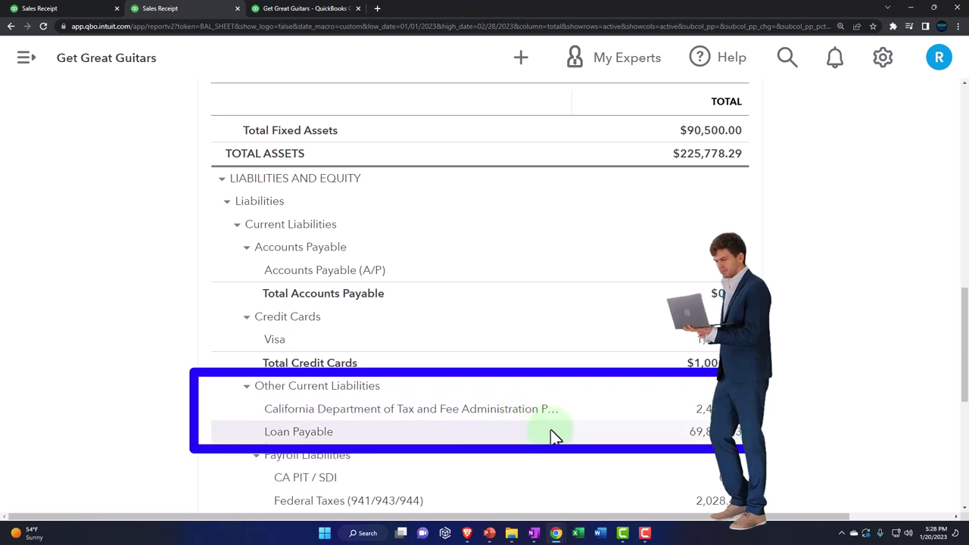
click(702, 415)
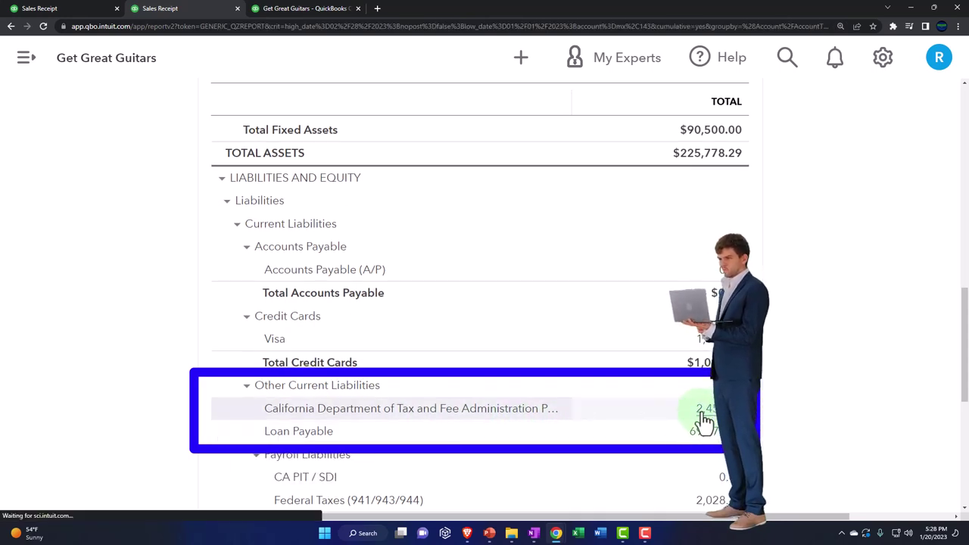
key(ctrl+minus)
key(ctrl+minus)
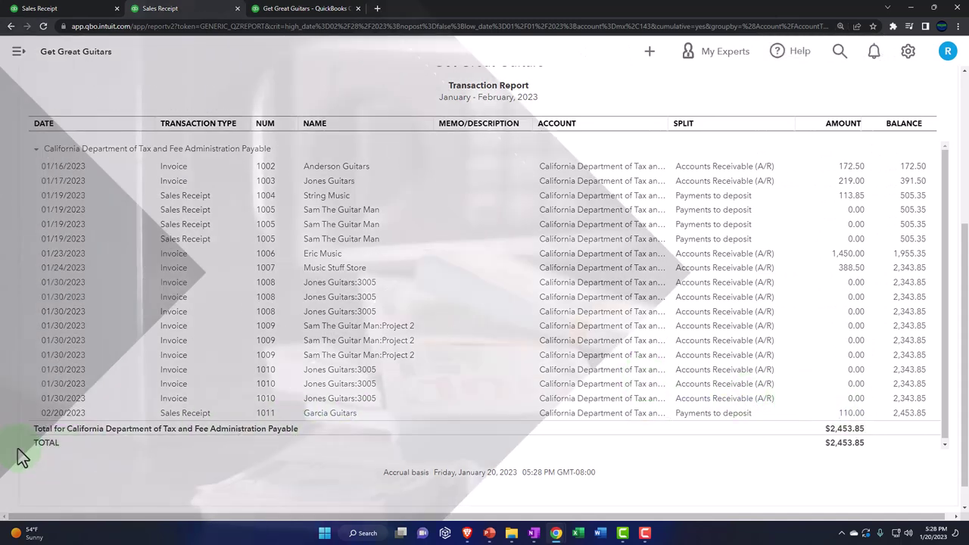
scroll(22, 451, up, 4)
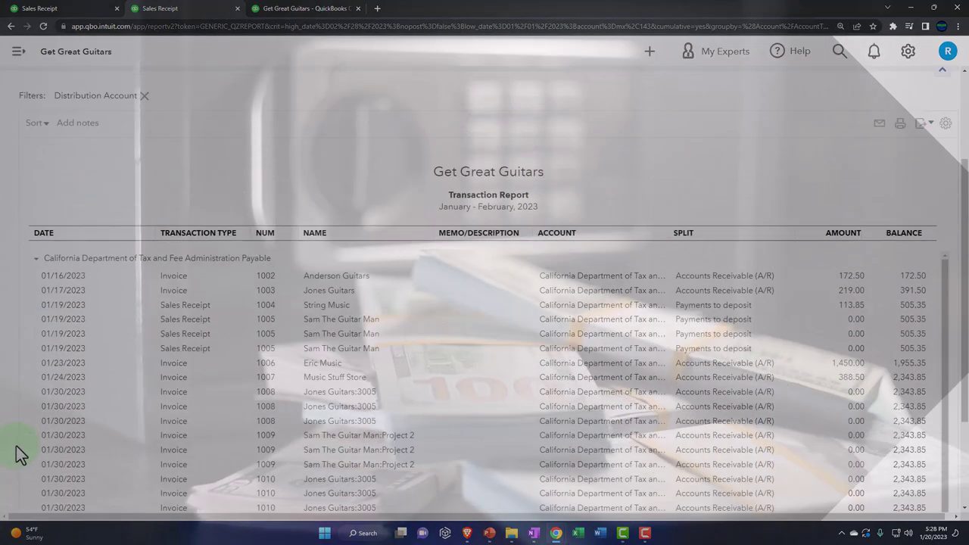
Return to the Balance Sheet summary and examine the transaction detail behind the Inventory Asset balance.
click(75, 118)
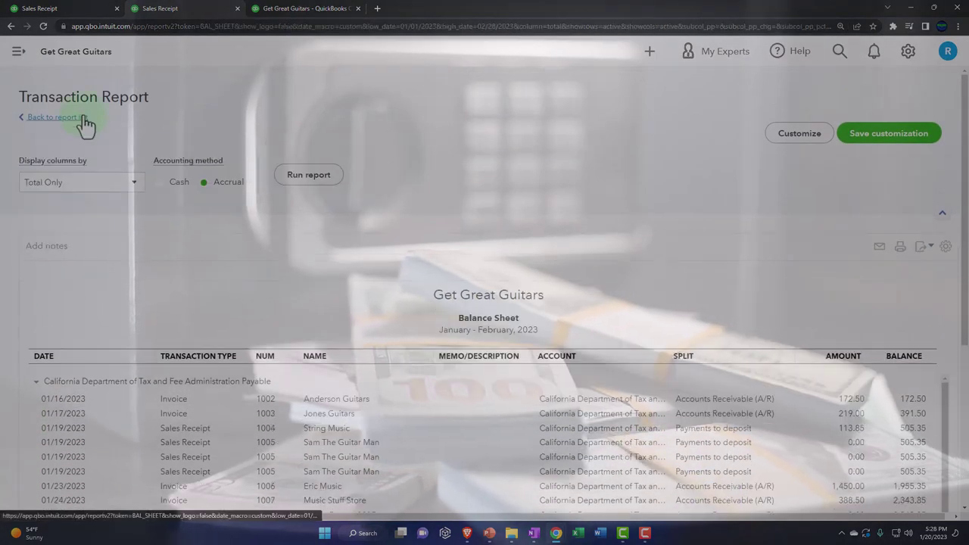
scroll(109, 323, up, 2)
key(ctrl+plus)
key(ctrl+plus)
key(ctrl+plus)
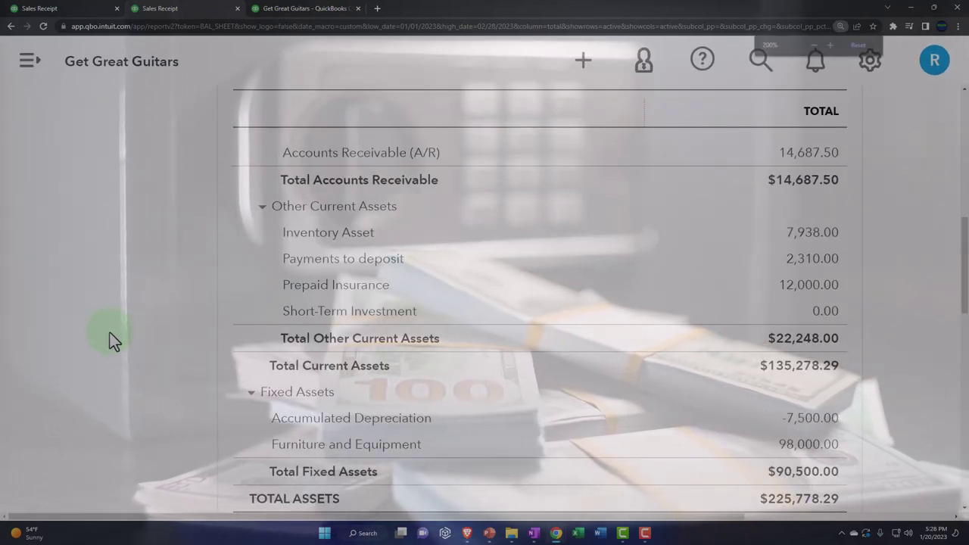
scroll(109, 333, up, 3)
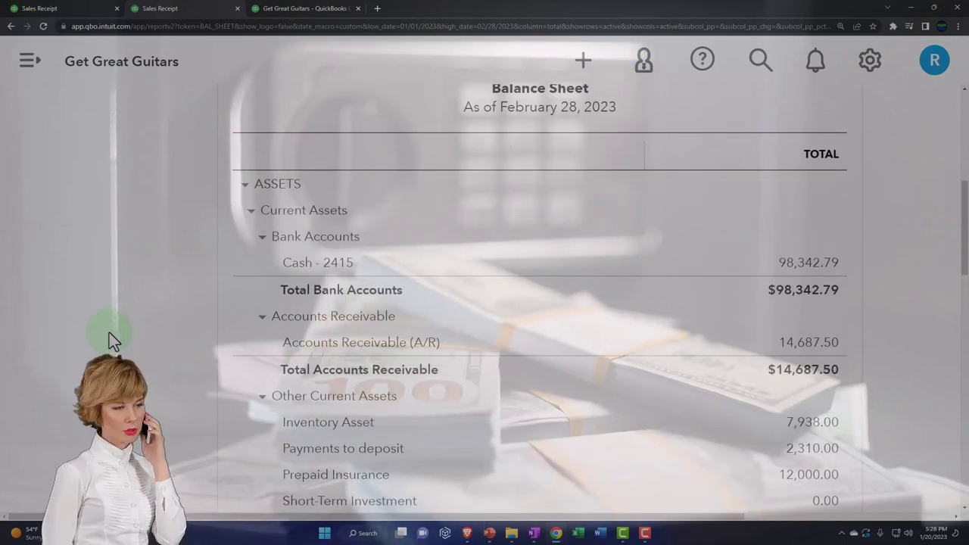
scroll(109, 333, down, 3)
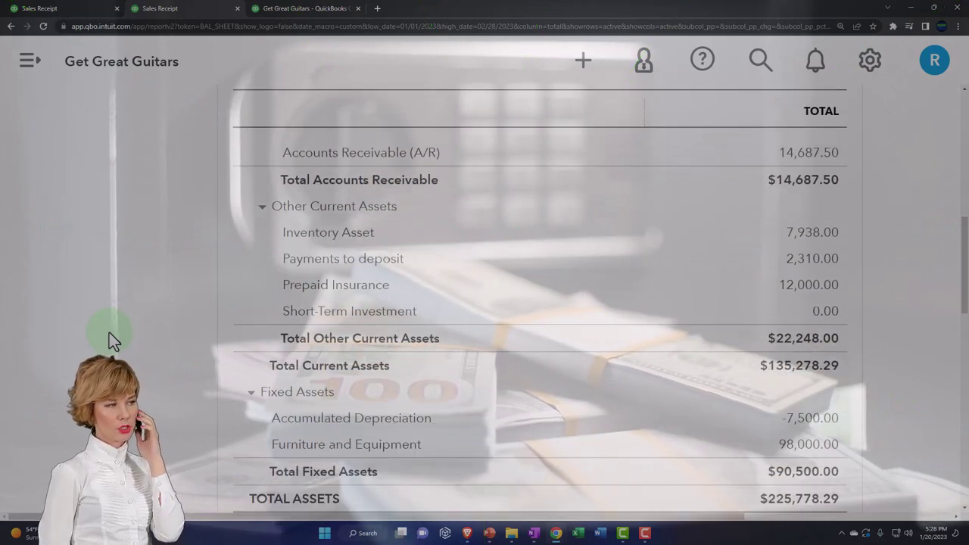
click(794, 244)
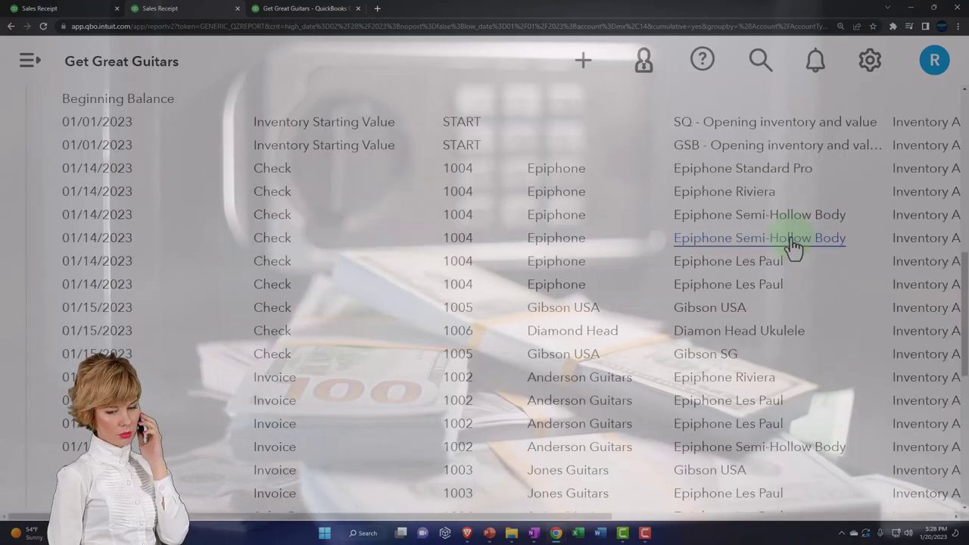
key(ctrl+minus)
key(ctrl+minus)
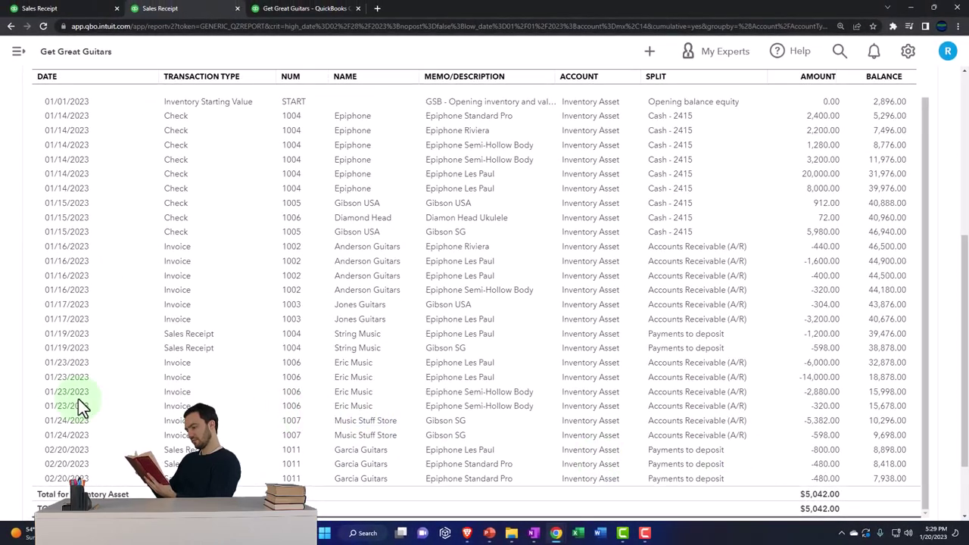
Leave the inventory detail and examine the transactions behind the Cost of goods sold total on the Profit and Loss report.
scroll(25, 411, up, 5)
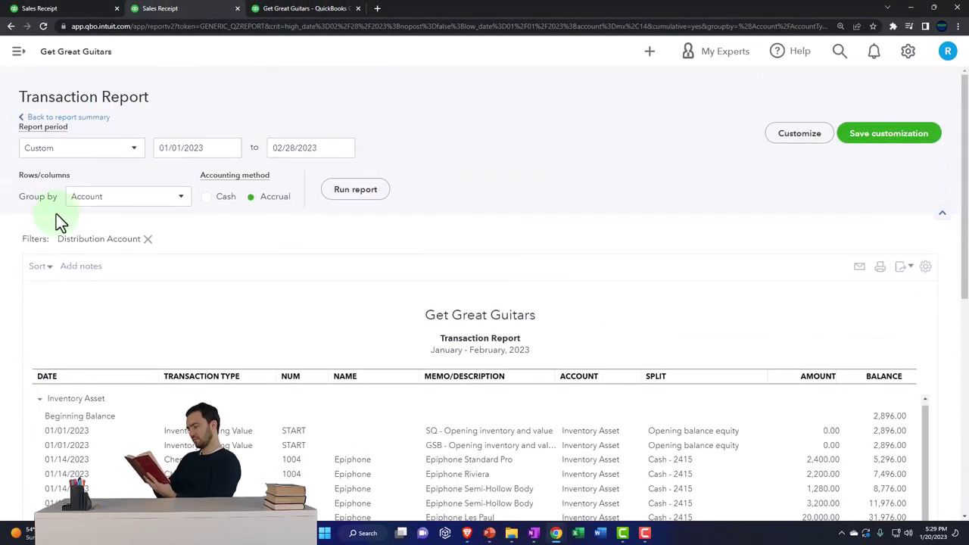
click(75, 117)
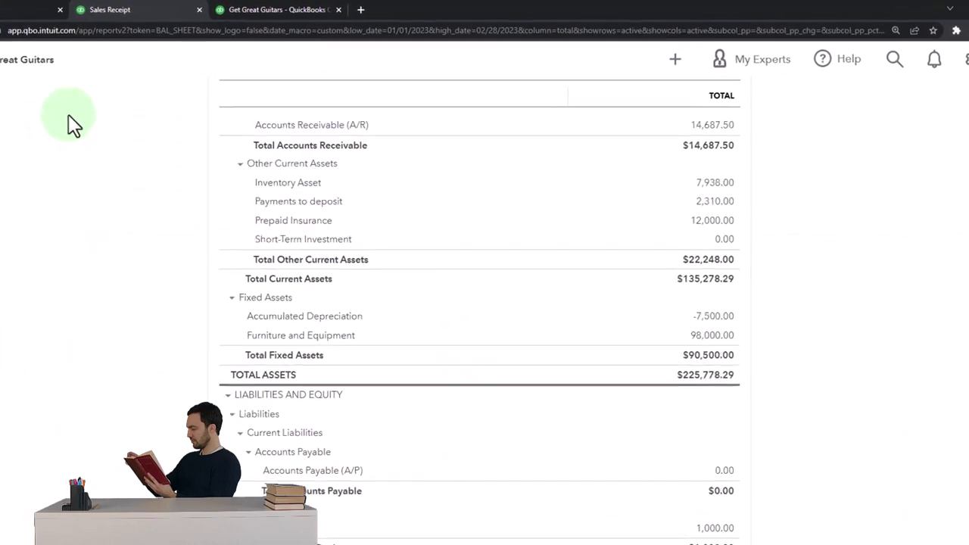
click(231, 9)
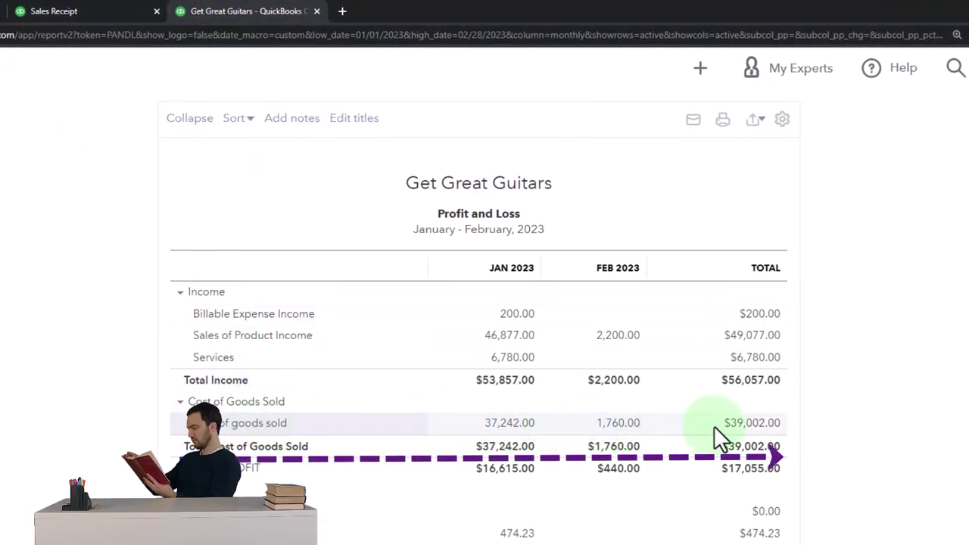
click(738, 423)
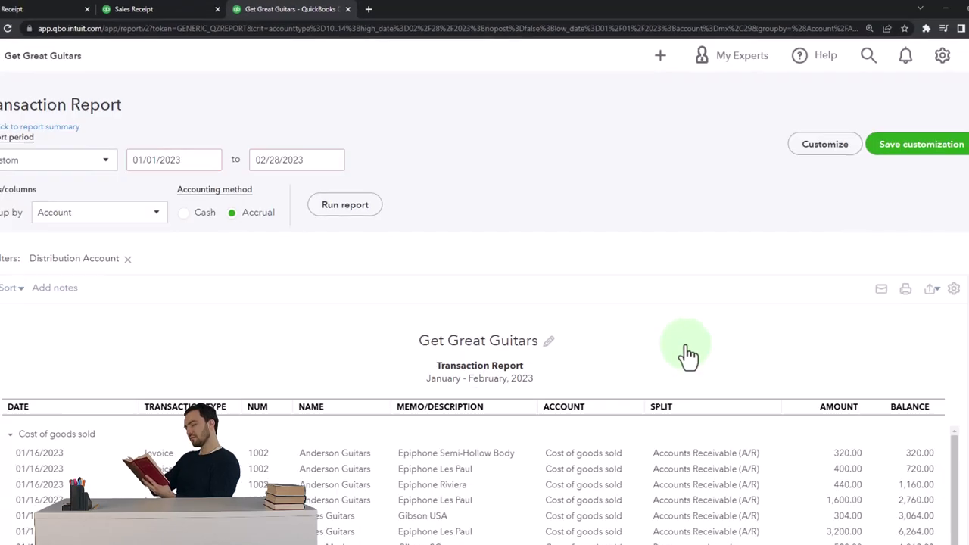
scroll(674, 329, down, 3)
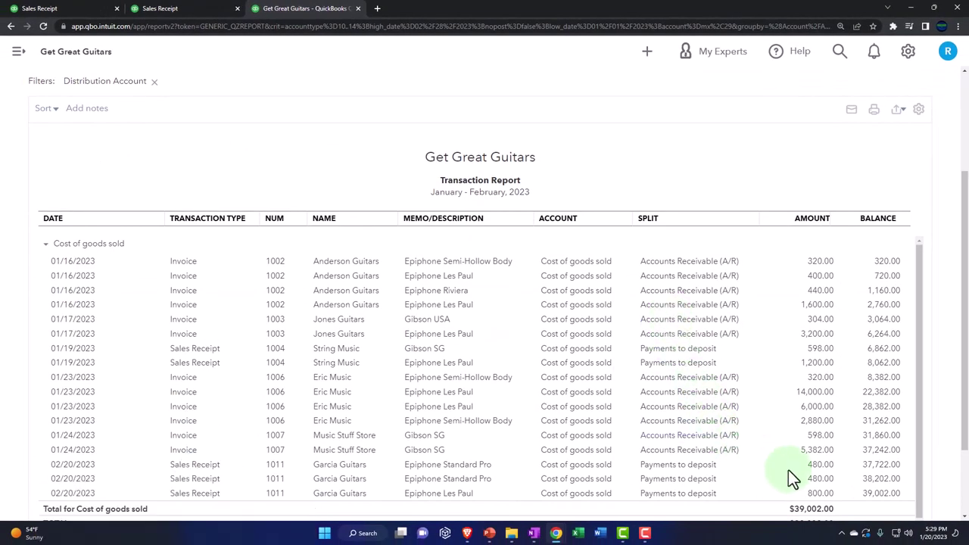
scroll(321, 303, up, 3)
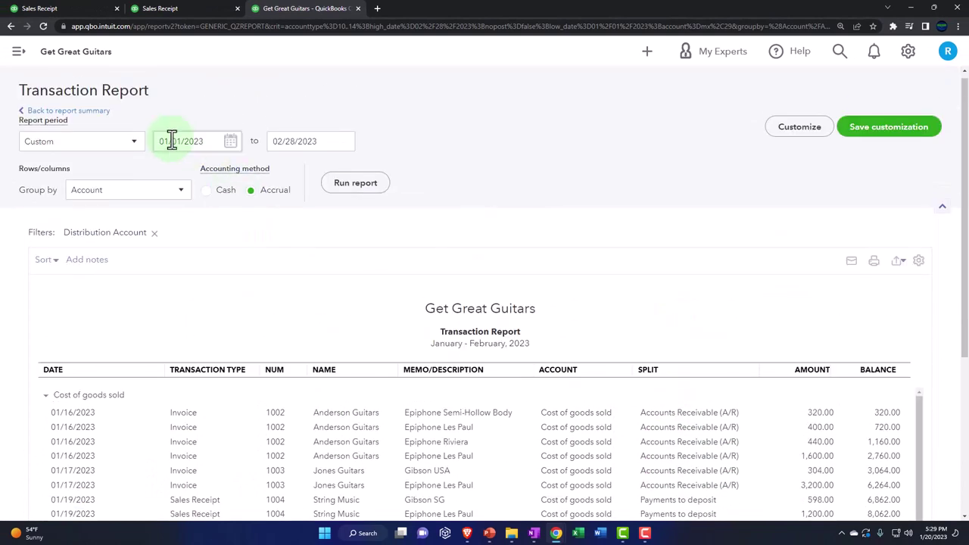
Return to the Profit and Loss summary, examine its February income and expense figures, and check the Balance Sheet's current assets.
click(100, 113)
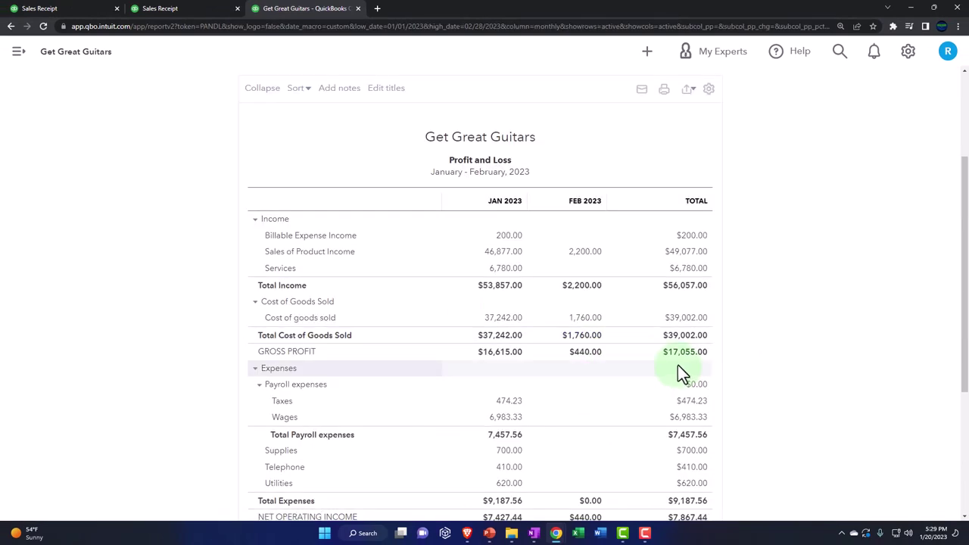
key(ctrl+plus)
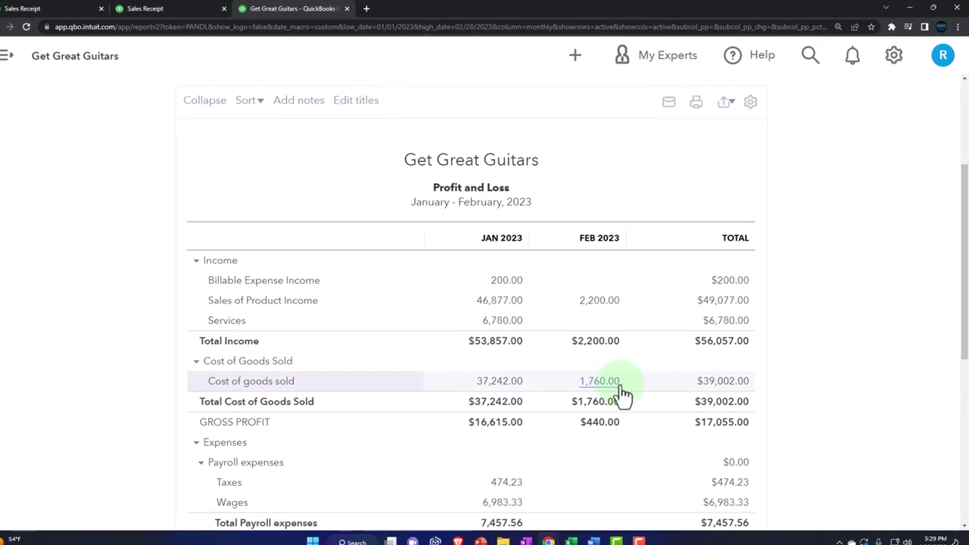
scroll(591, 477, down, 3)
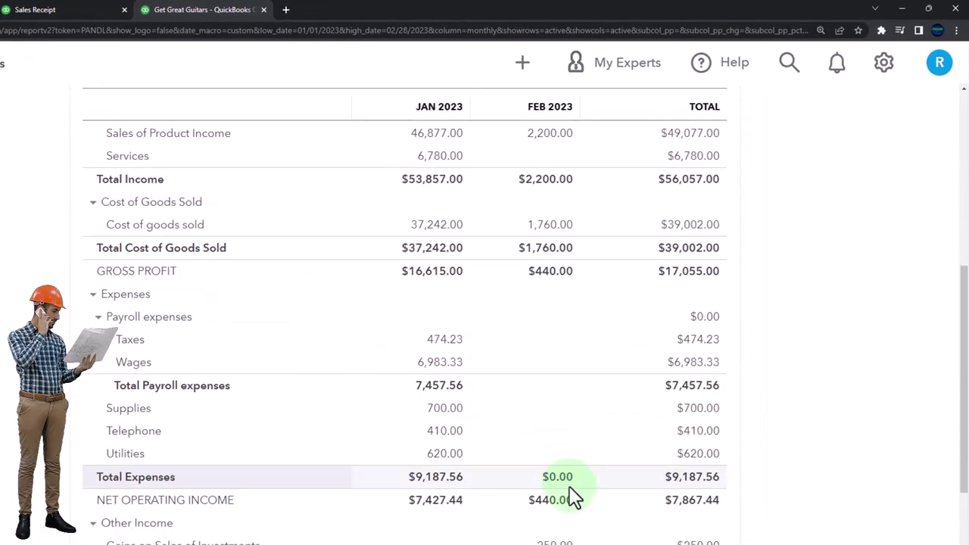
scroll(569, 526, down, 3)
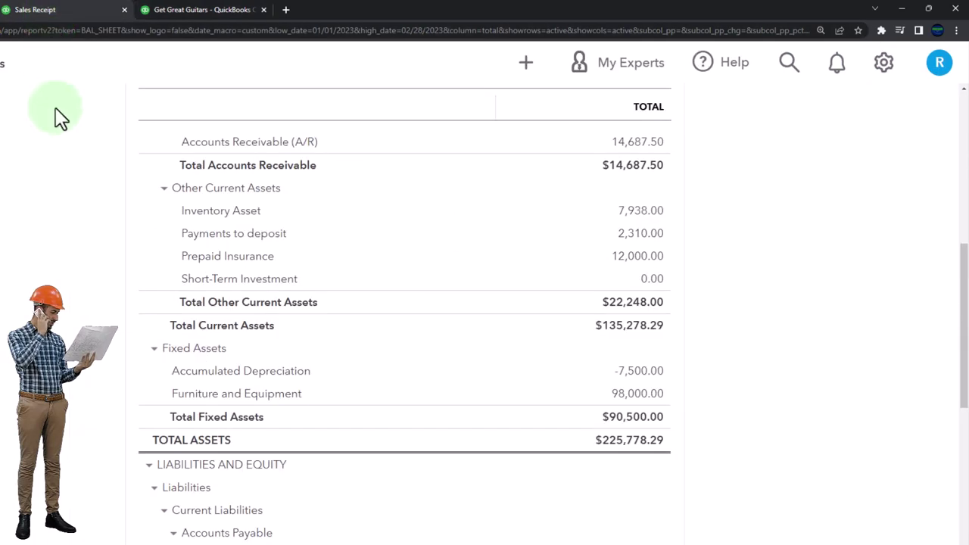
key(ctrl+plus)
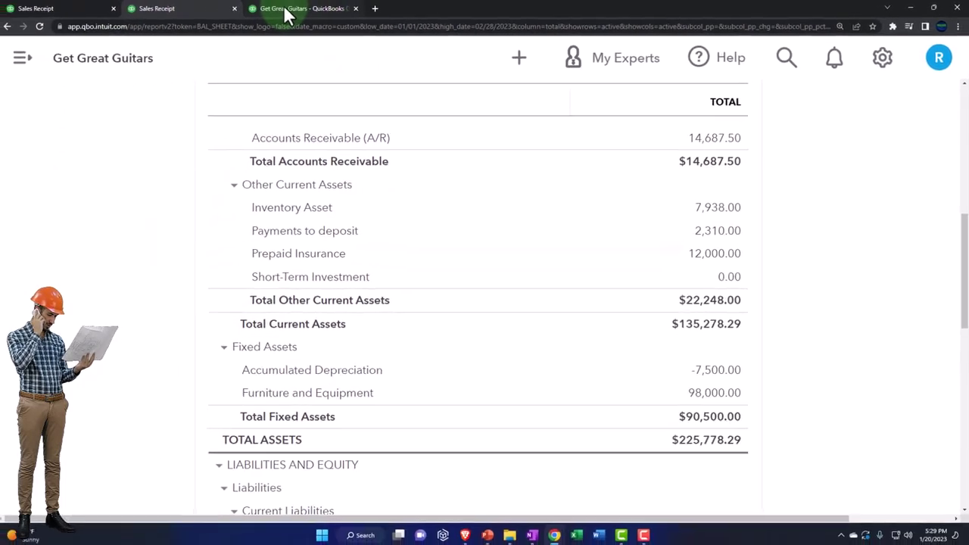
Duplicate the Profit and Loss browser tab and open the Reports page in the copy with the navigation menu collapsed.
click(286, 14)
right_click(288, 15)
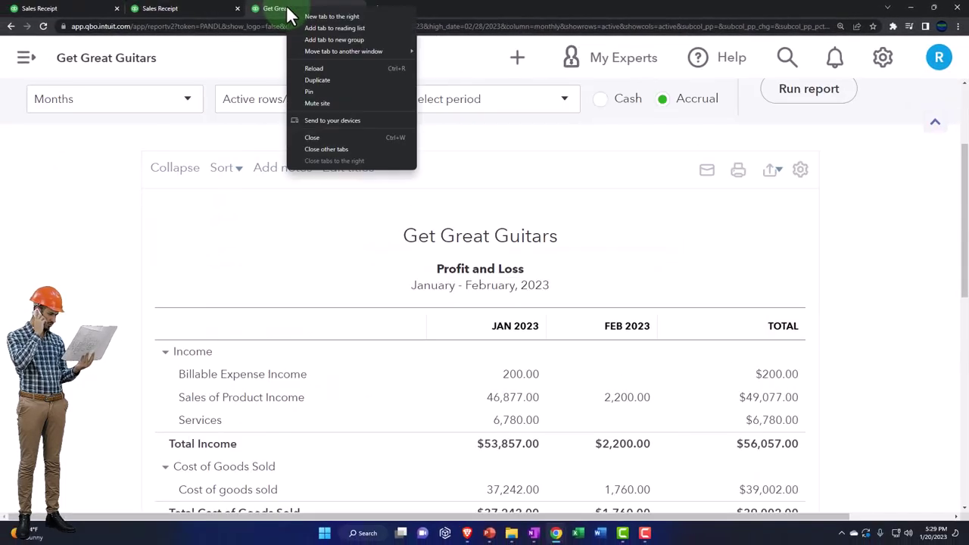
click(312, 79)
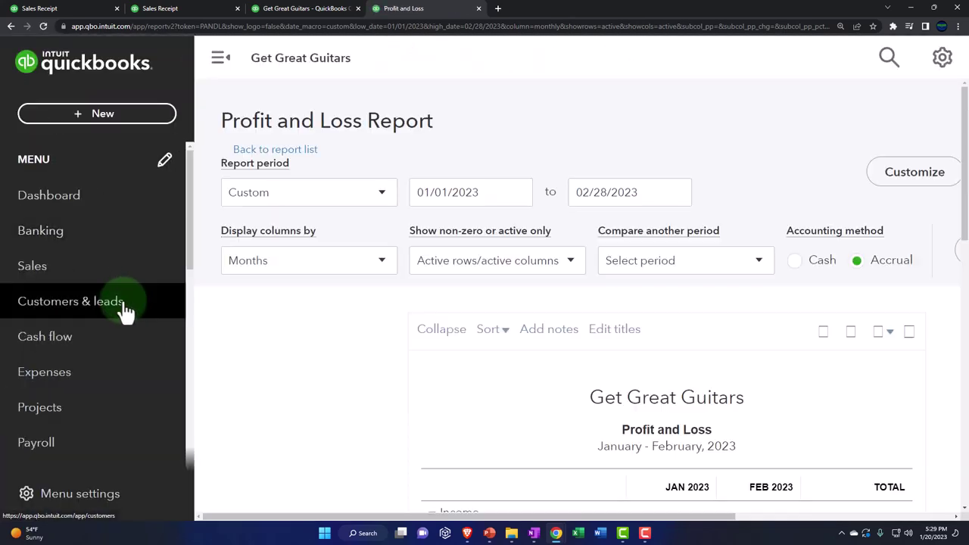
scroll(123, 311, down, 5)
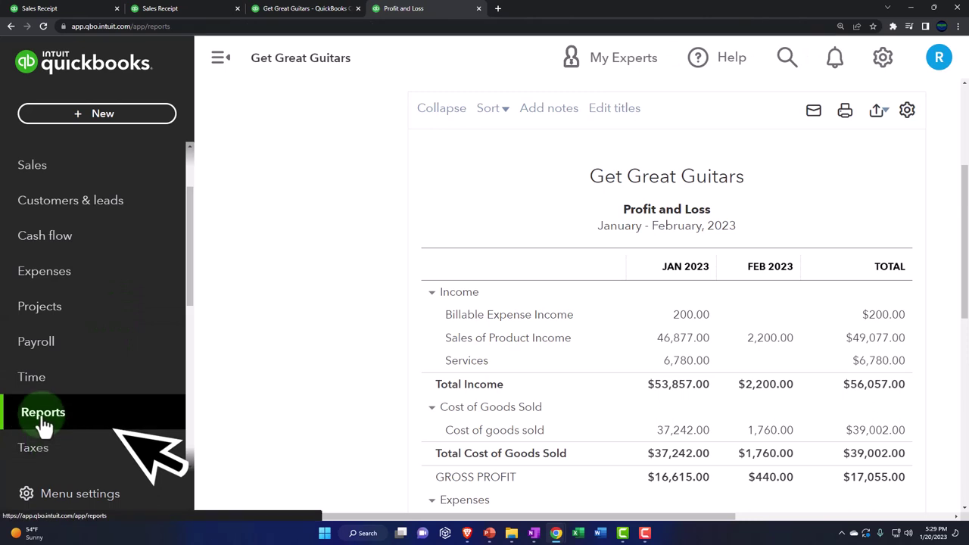
click(41, 422)
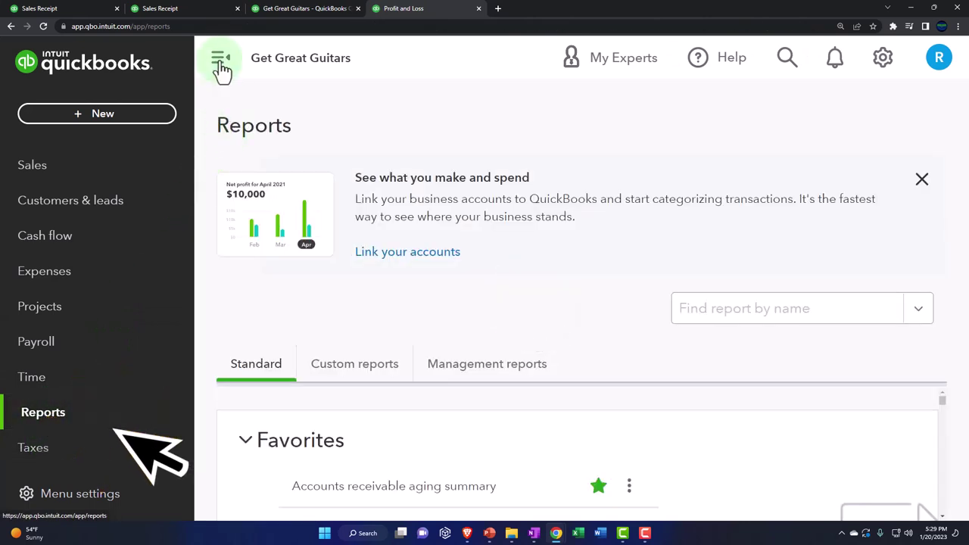
click(220, 60)
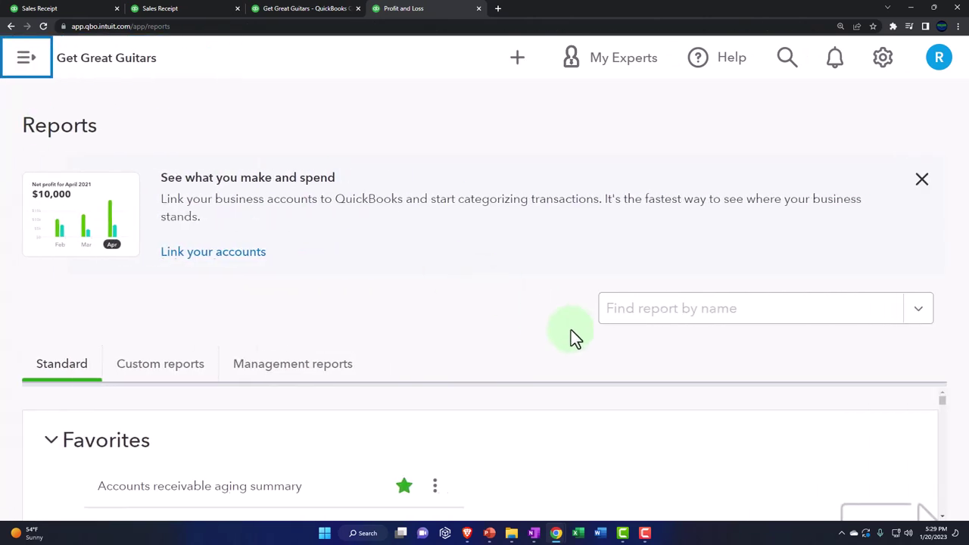
Find reports matching "Invent" and open the Inventory Valuation Summary.
click(687, 326)
text(Invent)
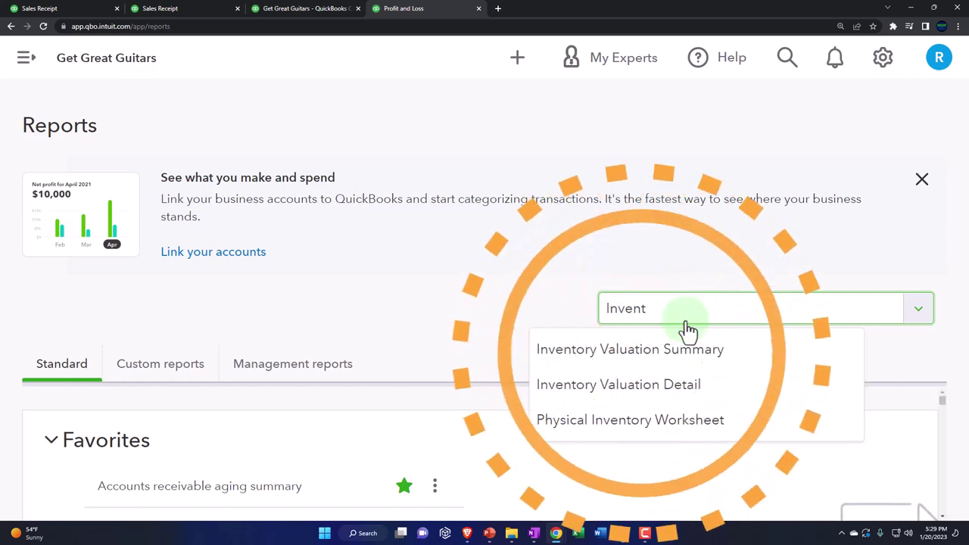
click(677, 350)
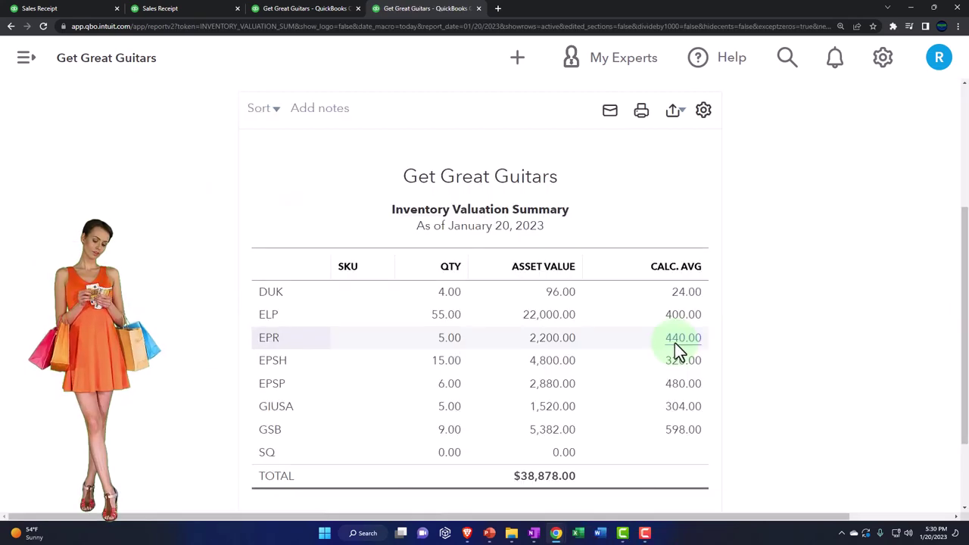
Run the Inventory Valuation Summary as of 02/28/2023 and compare its total asset value with Inventory Asset on the Balance Sheet.
scroll(401, 231, up, 3)
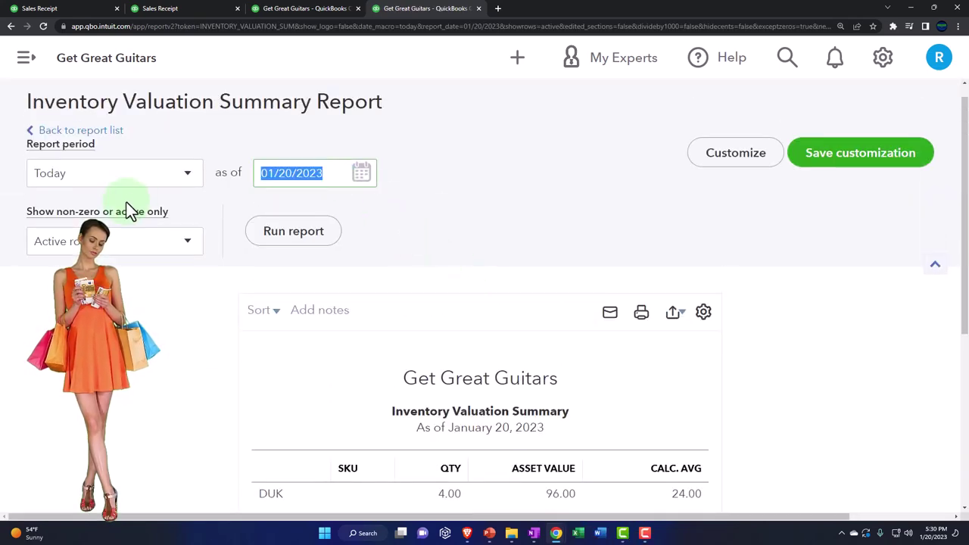
text(02/28/2023)
click(307, 288)
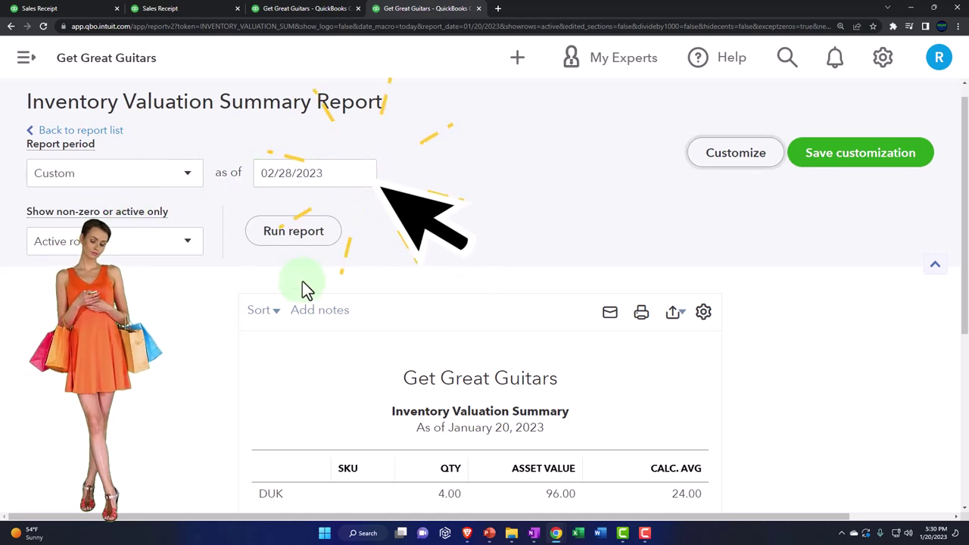
click(317, 241)
scroll(335, 285, down, 3)
key(ctrl+plus)
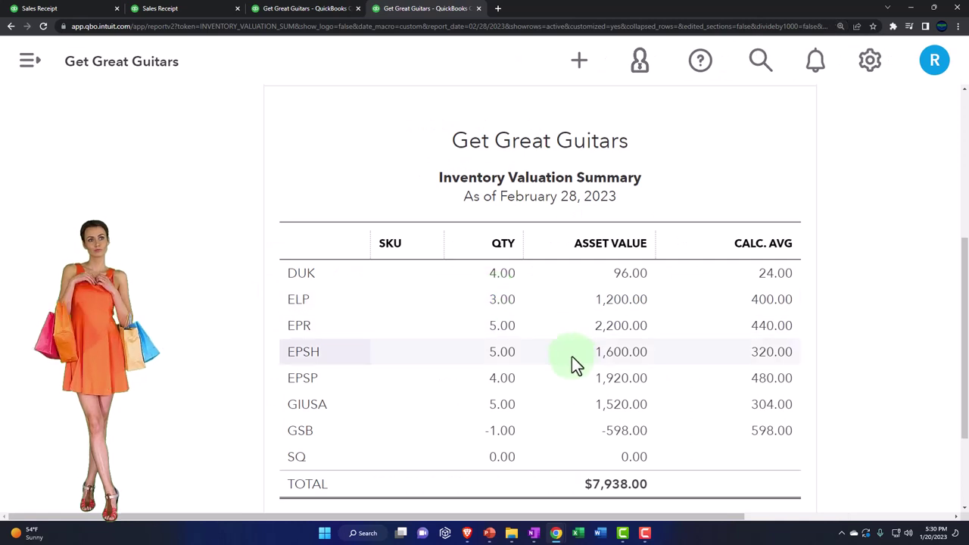
scroll(579, 394, down, 1)
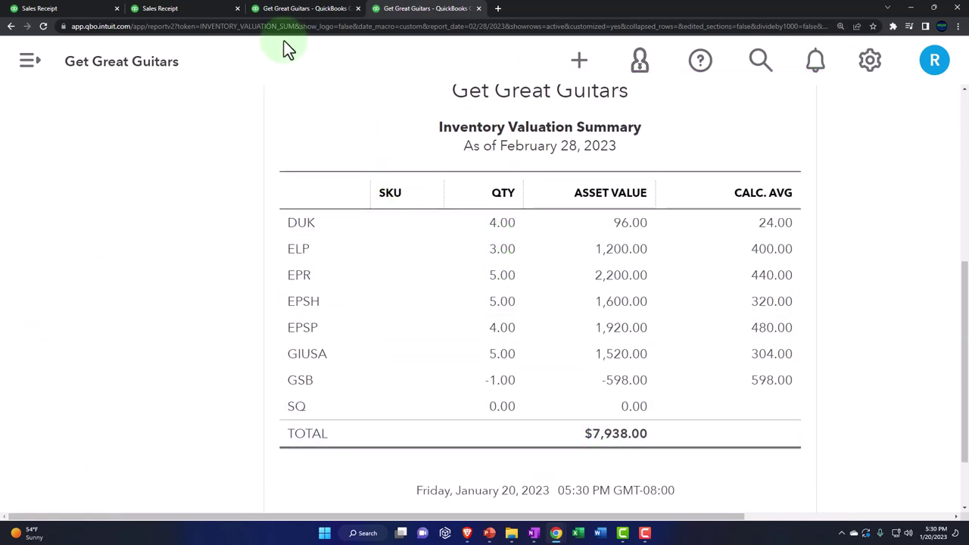
click(192, 9)
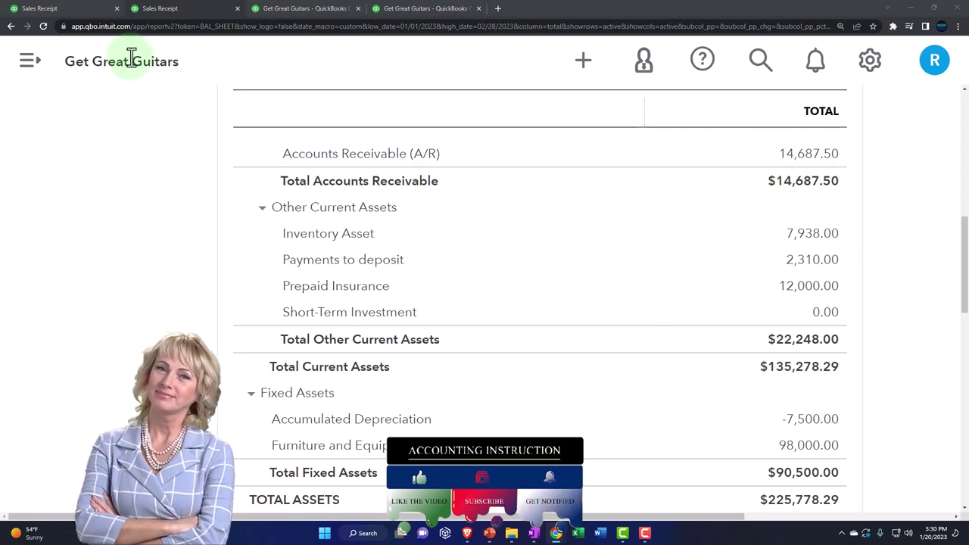
Return to the company dashboard's browser tab, reduce the page zoom to 150% and open a new sales receipt.
click(82, 9)
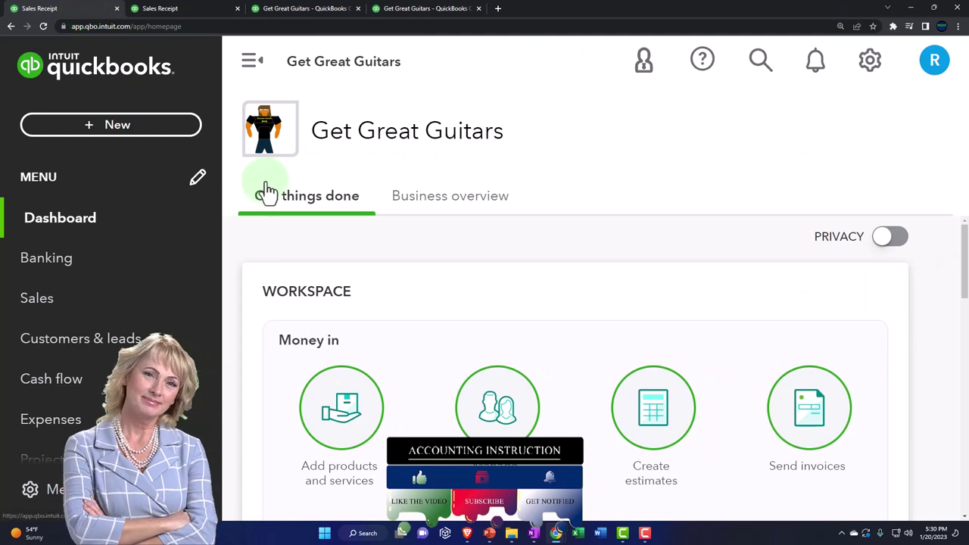
key(ctrl+minus)
key(ctrl+minus)
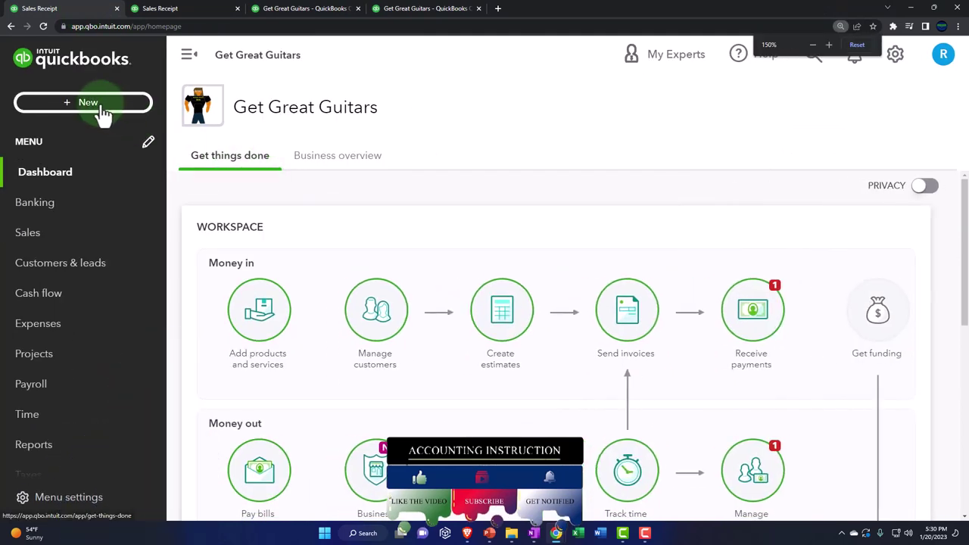
click(98, 101)
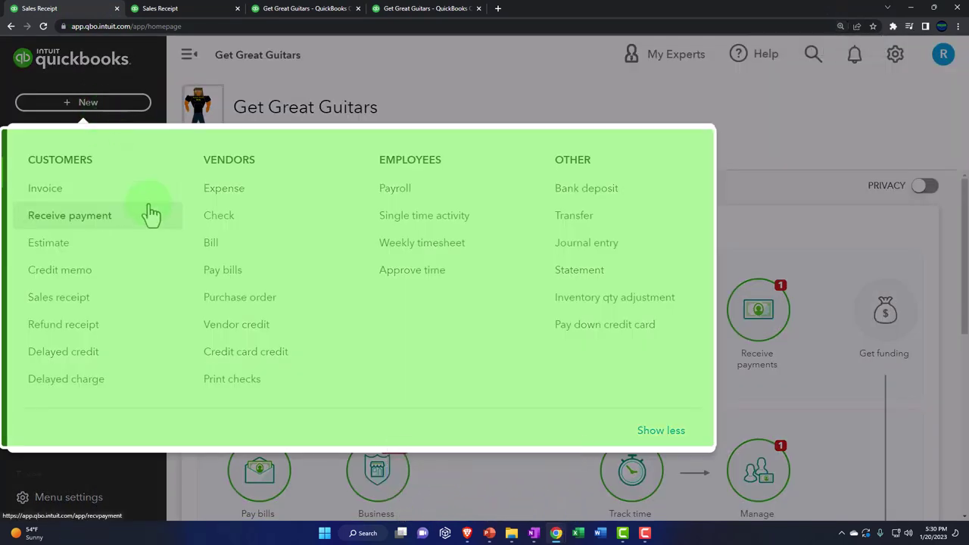
click(86, 305)
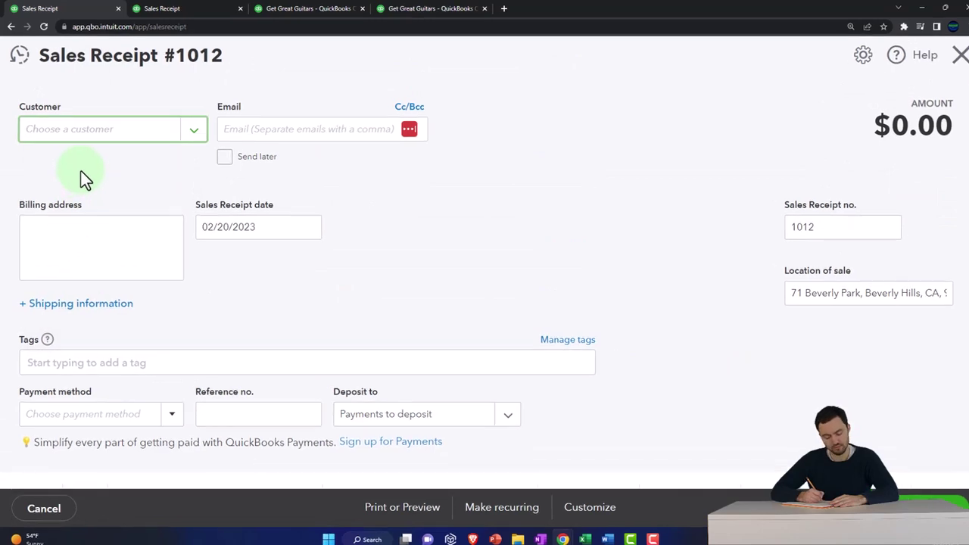
Select Anderson Guitars as the receipt's customer and keep 02/20/2023 as the sales receipt date.
text(An)
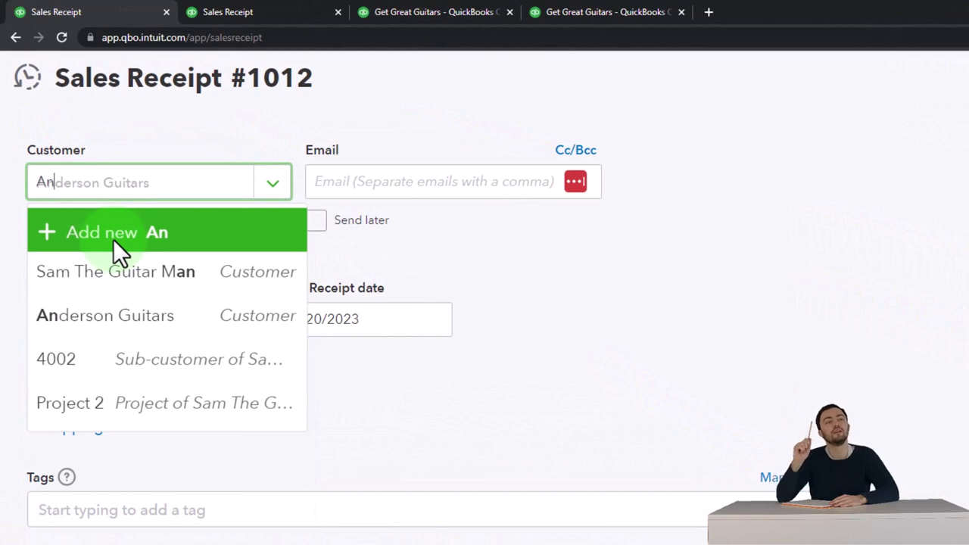
key(Down)
key(Down)
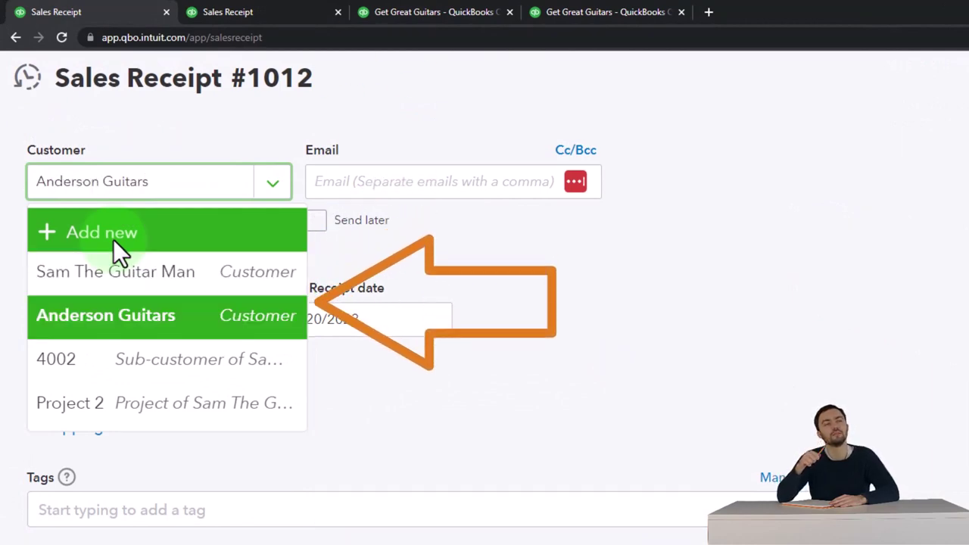
key(Return)
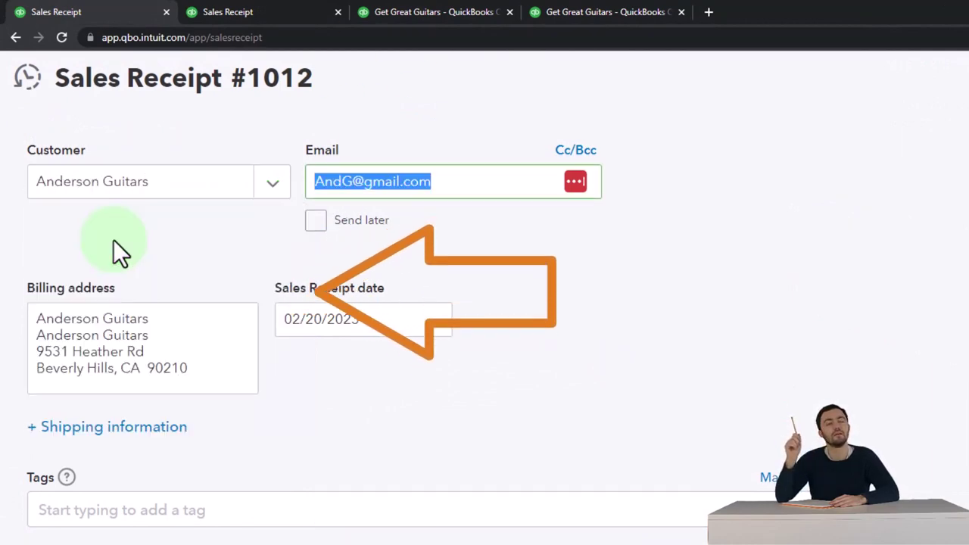
key(Tab)
key(Tab)
key(Tab)
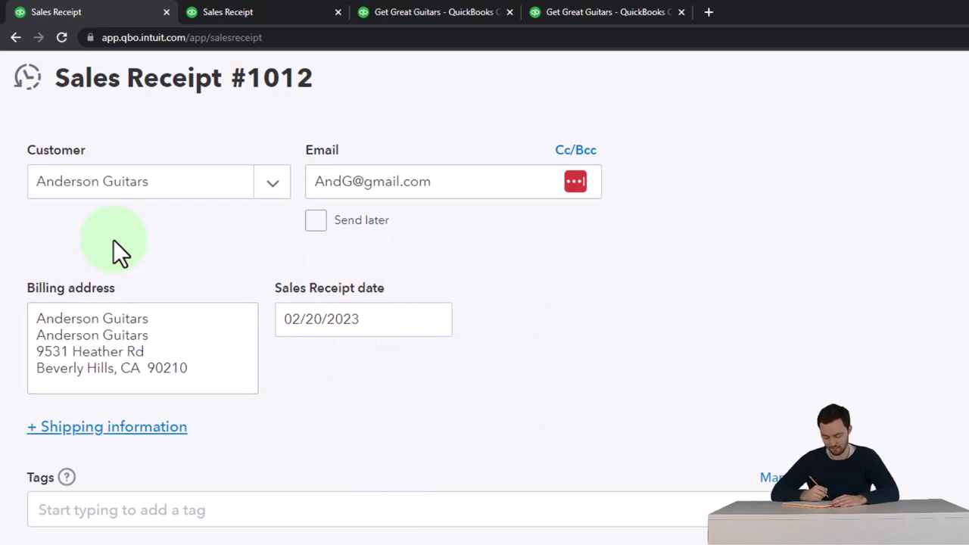
click(113, 239)
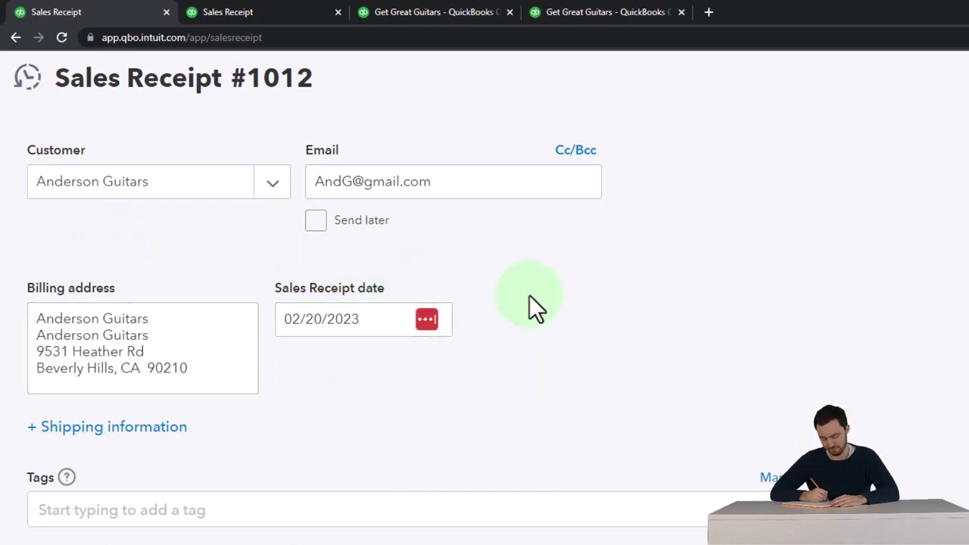
Set the payment method to Cash and keep Payments to deposit as the deposit account.
key(Tab)
scroll(531, 294, down, 3)
key(Tab)
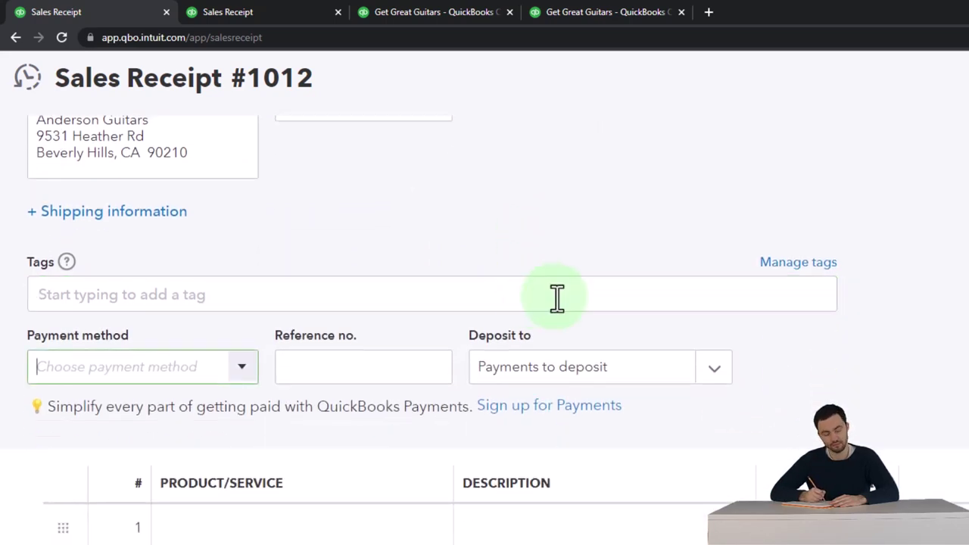
click(242, 377)
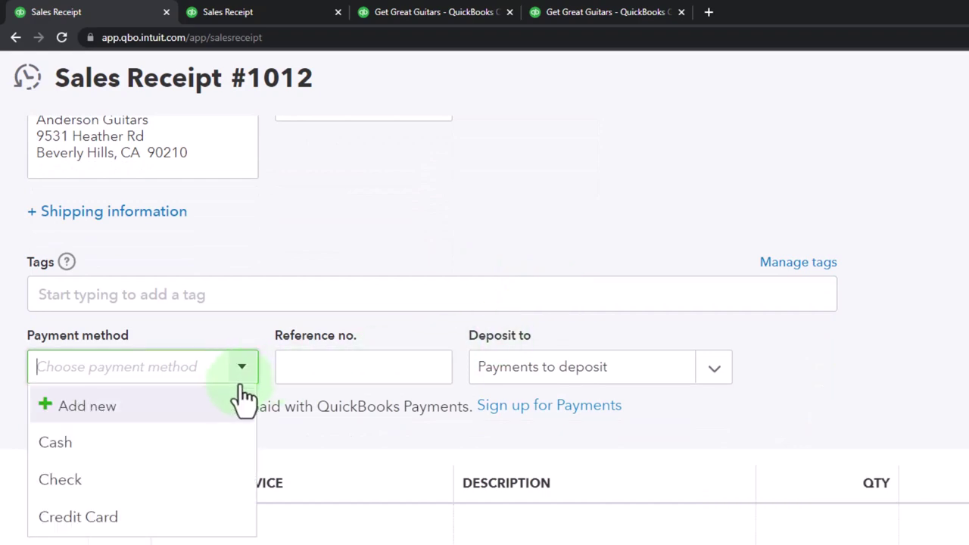
click(199, 446)
key(Tab)
key(Tab)
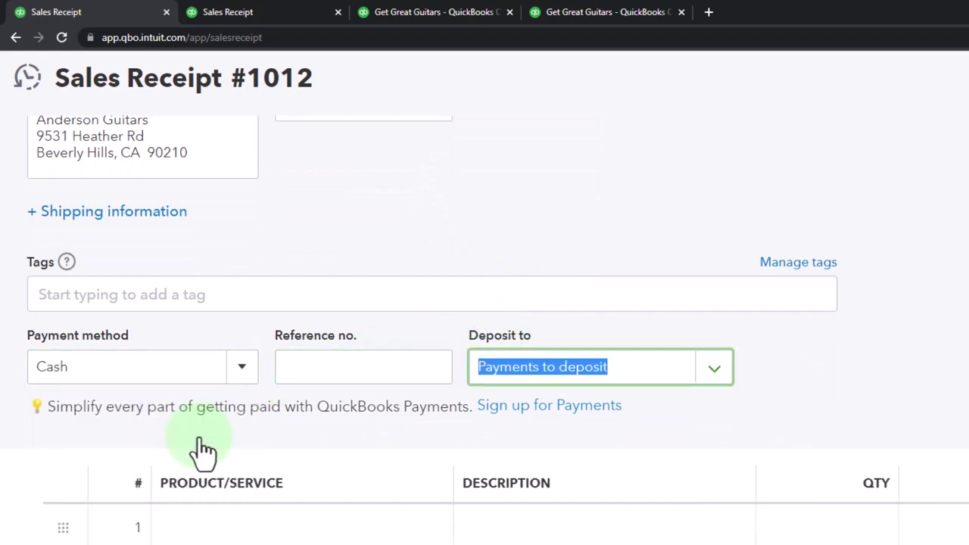
scroll(865, 393, down, 1)
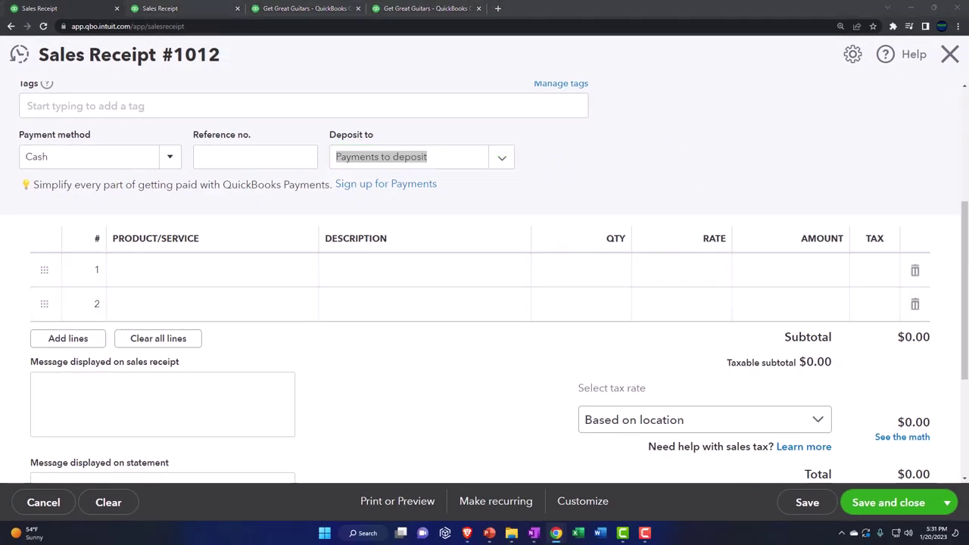
Enter product DUK (Diamon Head Ukulele) with a quantity of 2 on the receipt's first line.
click(176, 273)
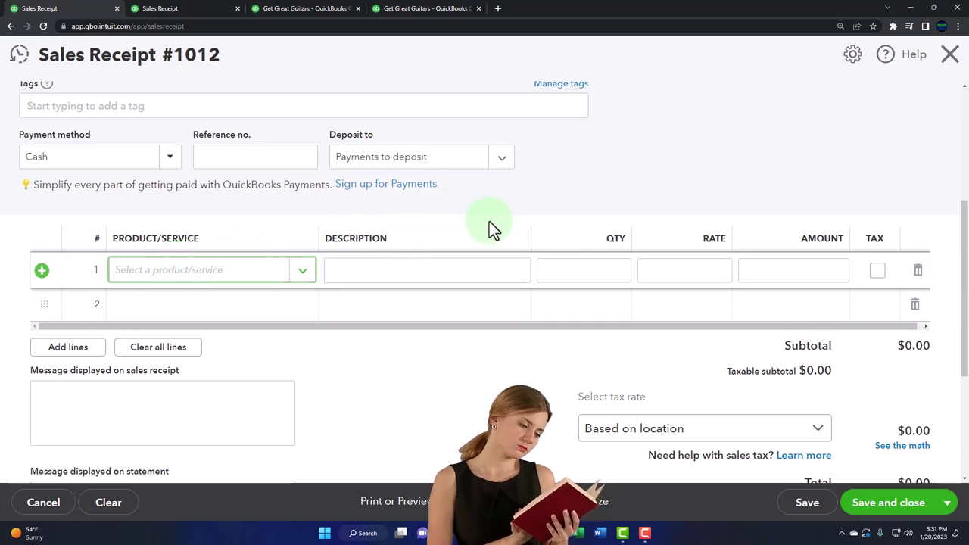
text(DUK)
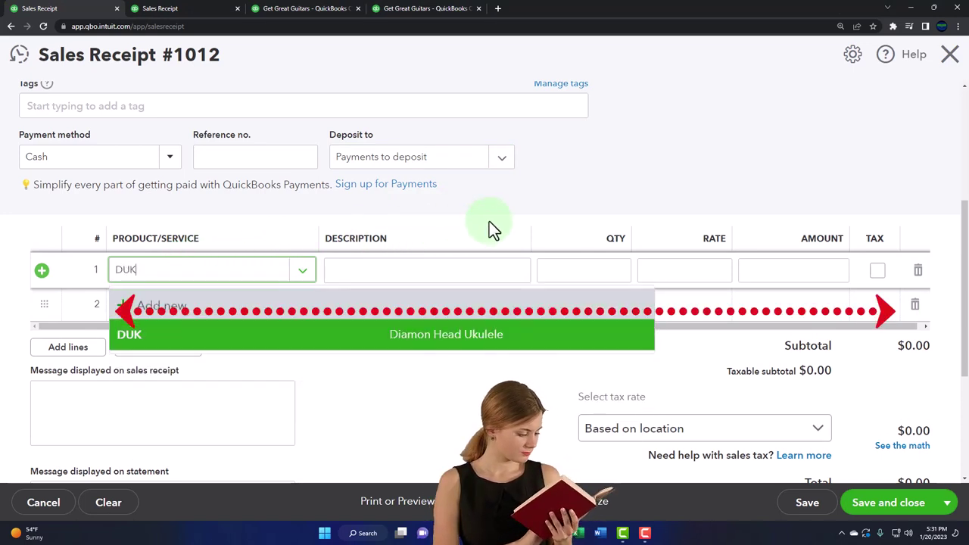
key(Tab)
key(Tab)
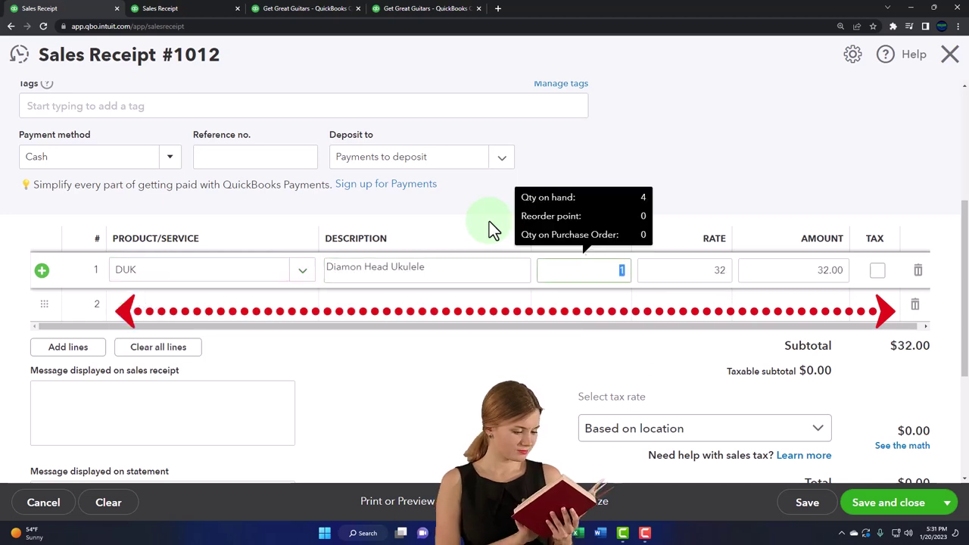
text(2)
key(Tab)
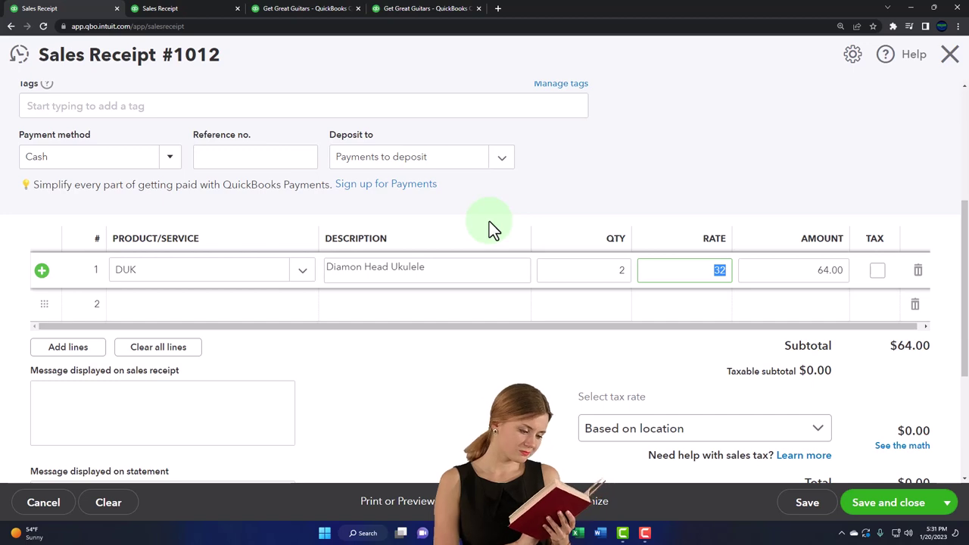
click(504, 266)
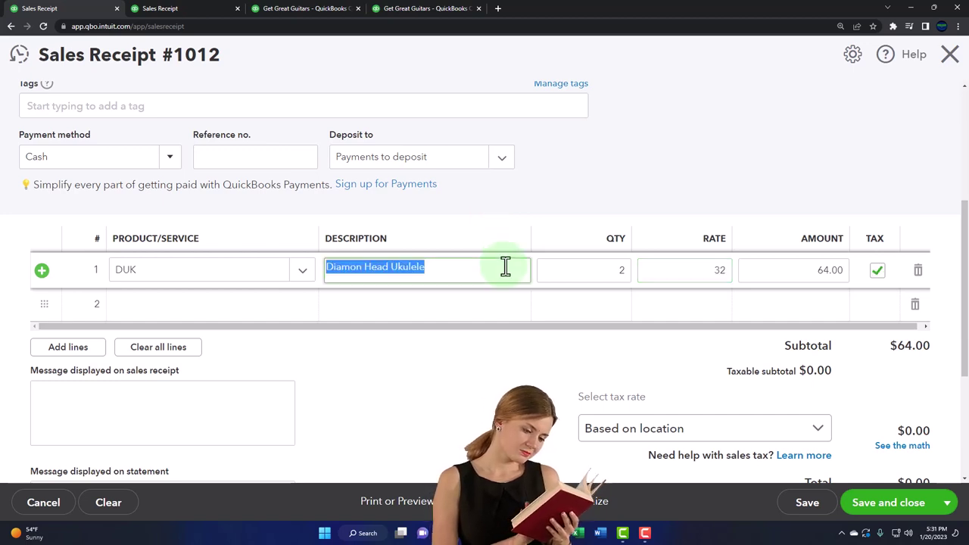
key(Tab)
key(Tab)
key(Tab)
key(Tab)
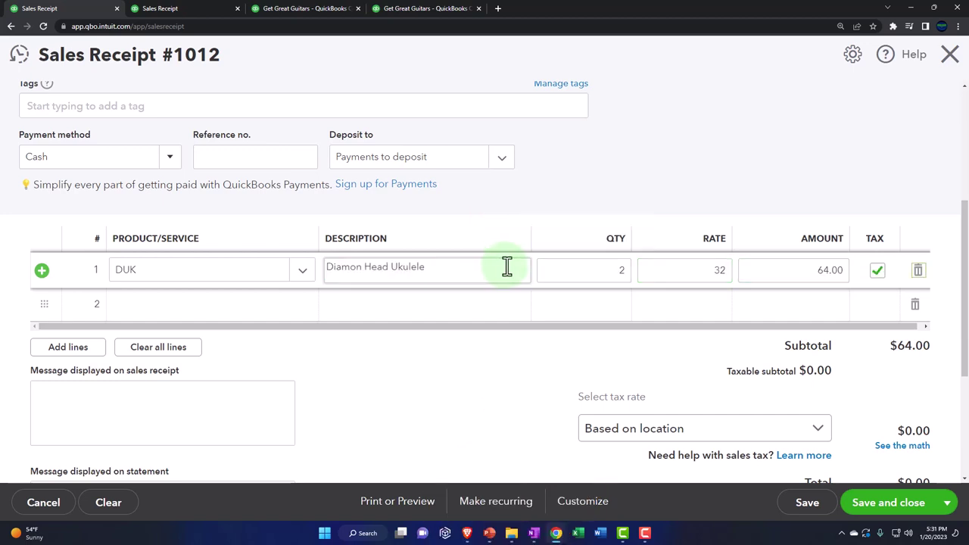
key(Tab)
Enter product EPR (Epiphone Riviera) with a quantity of 3 on the receipt's second line.
click(133, 311)
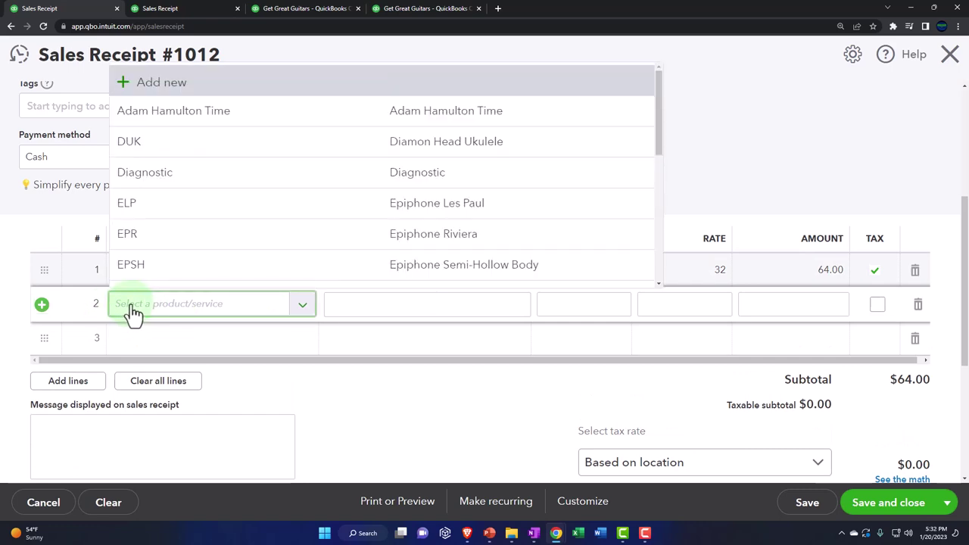
text(EP)
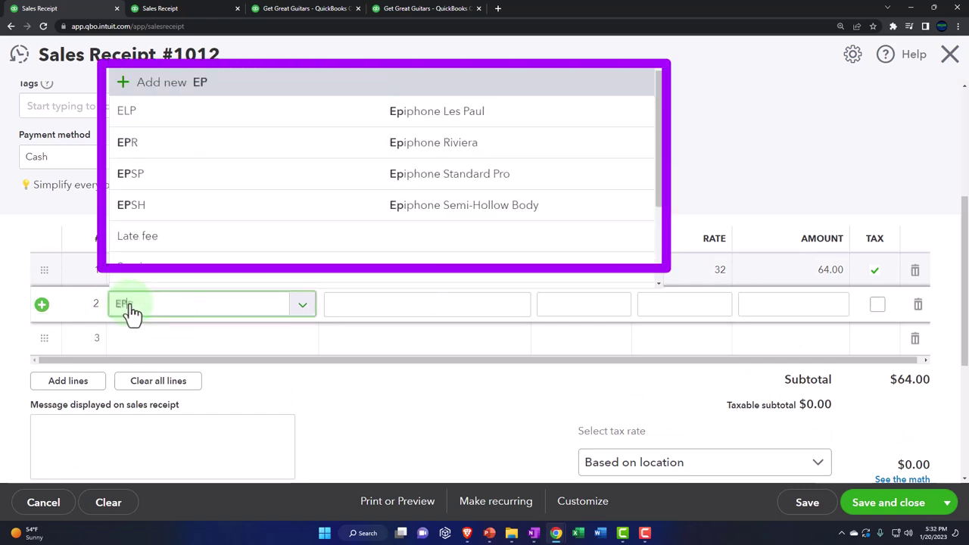
text(R)
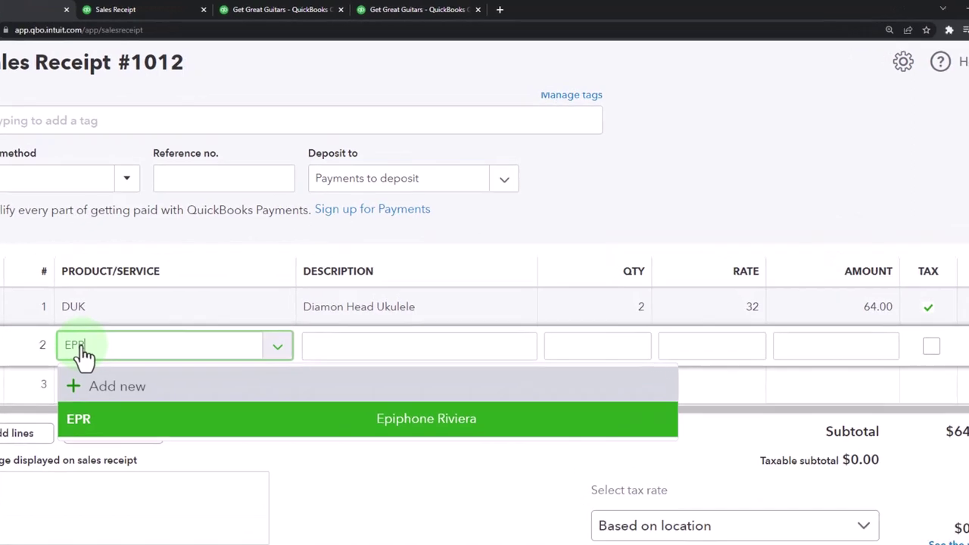
key(Tab)
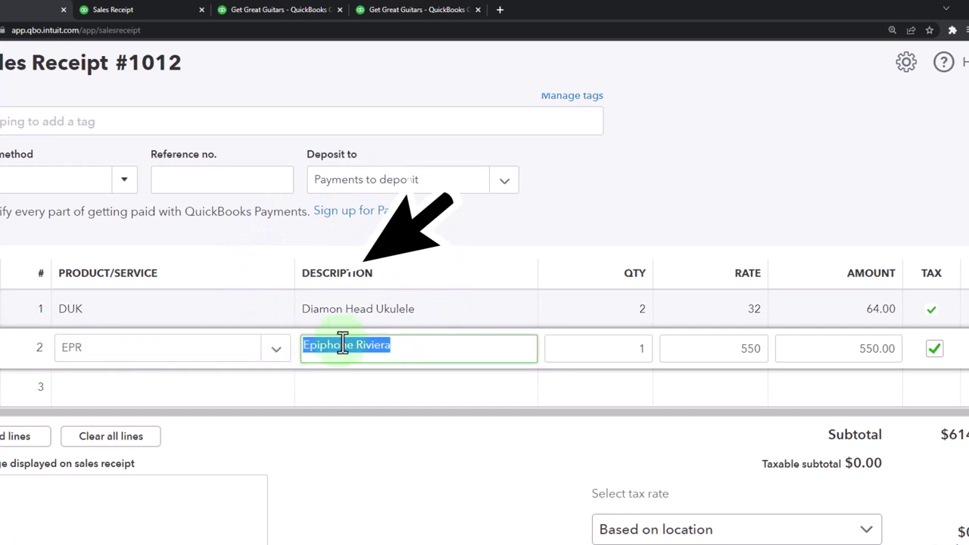
click(399, 344)
key(Tab)
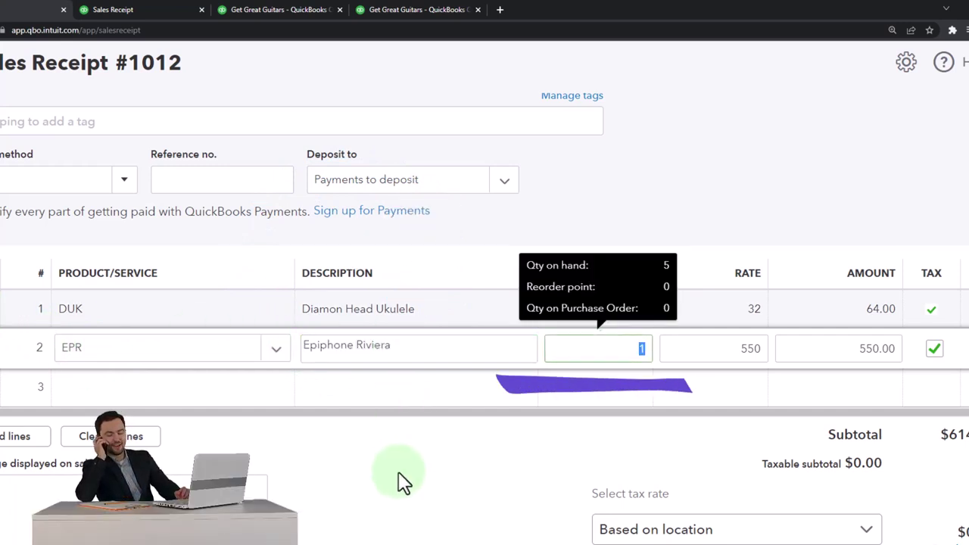
key(Tab)
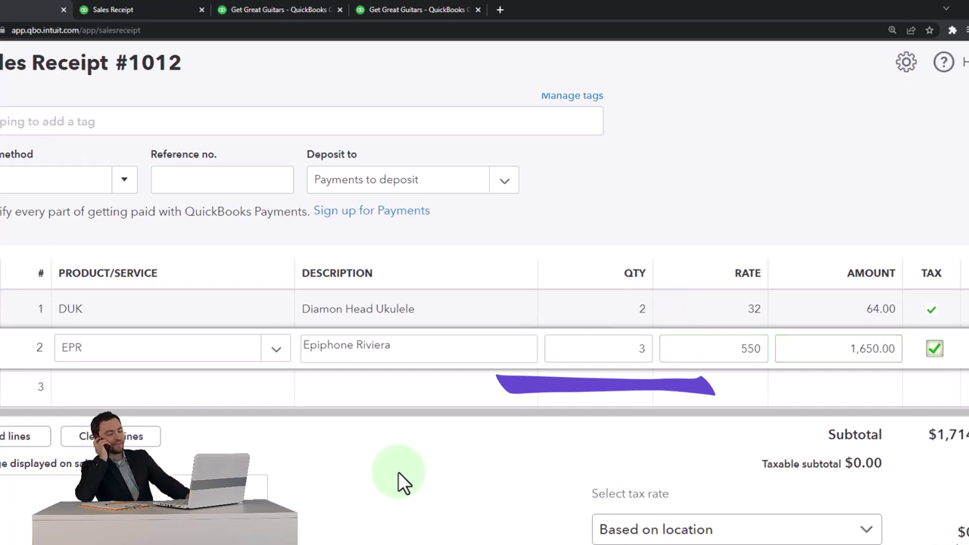
key(Tab)
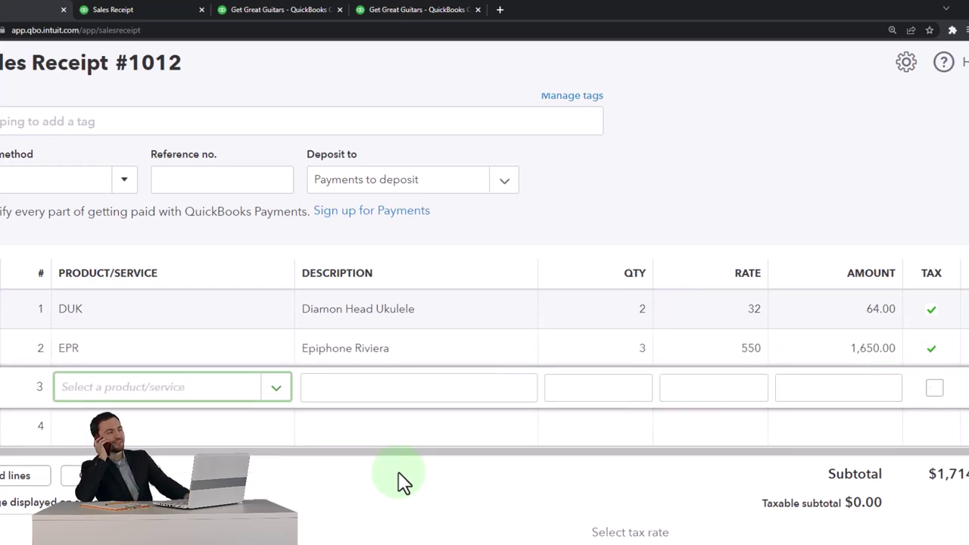
Enter product GIUSA (Gibson USA) on the receipt's third line, keeping the quantity of 1.
text(GIUSA)
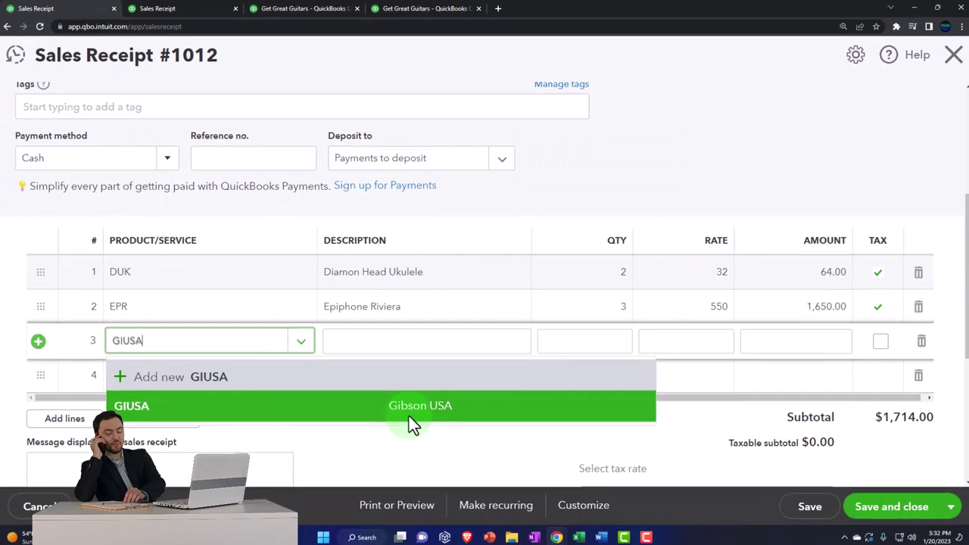
click(408, 415)
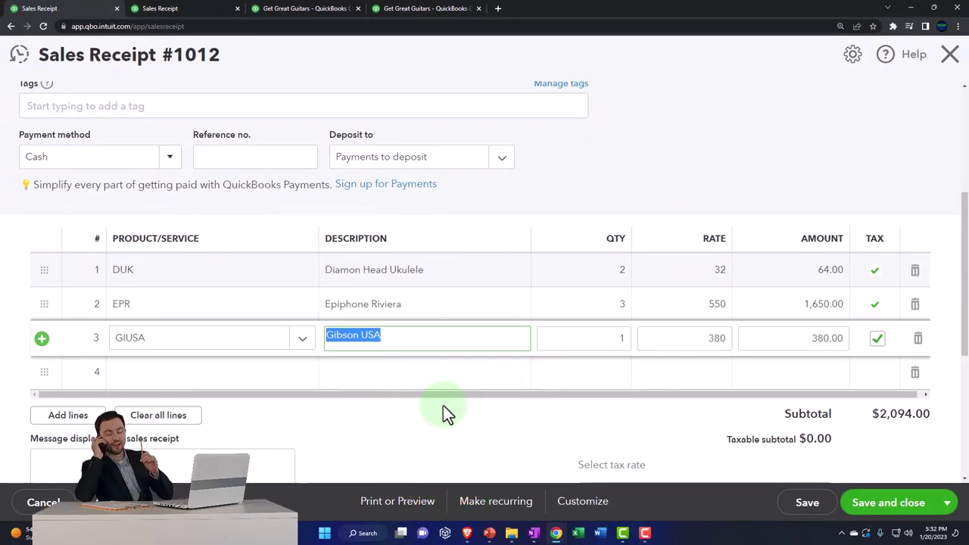
key(Tab)
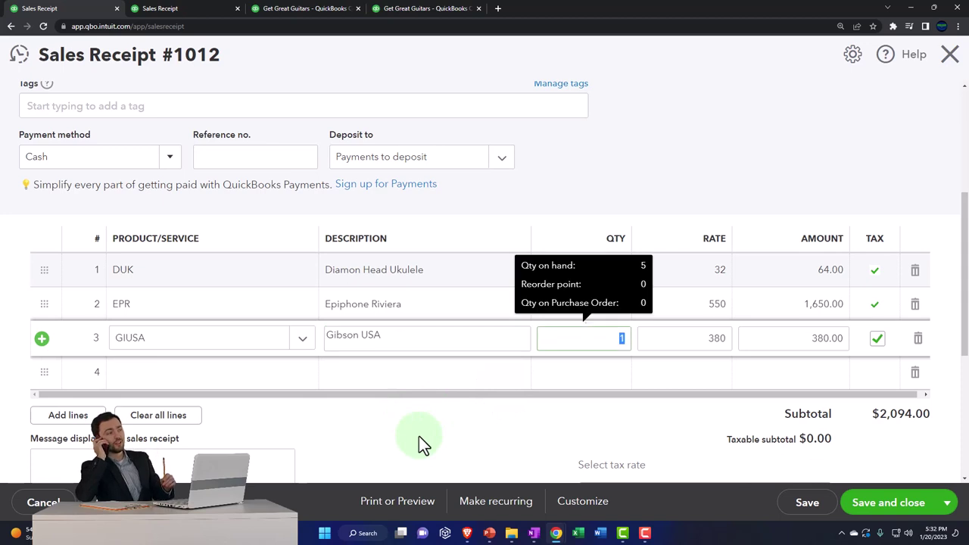
key(Tab)
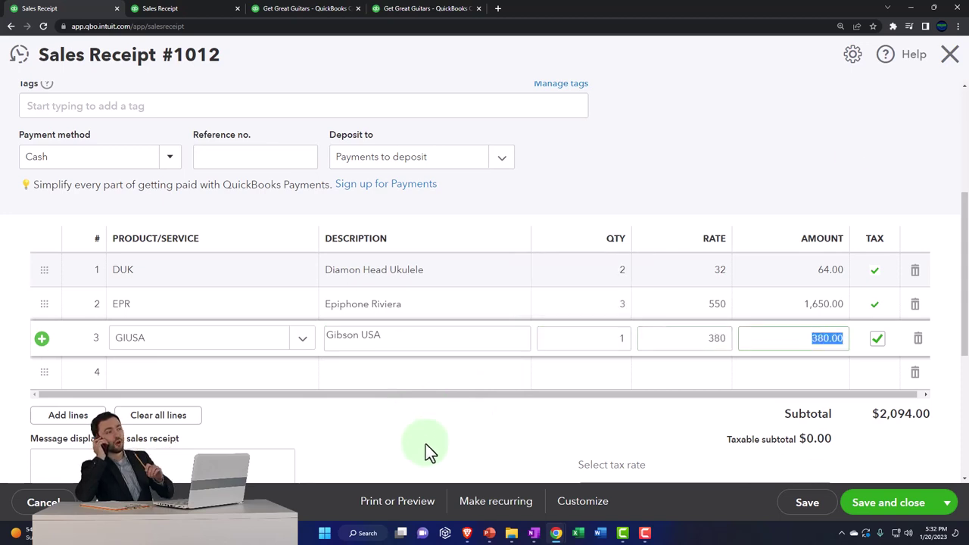
key(Return)
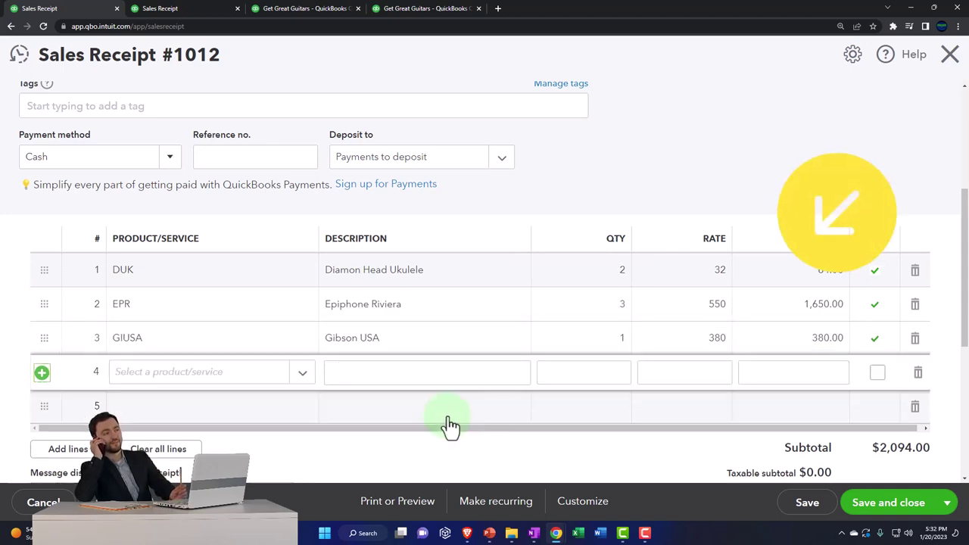
Leave the blank fourth line and examine the receipt's taxable subtotal, location-based sales tax and total.
scroll(454, 420, down, 1)
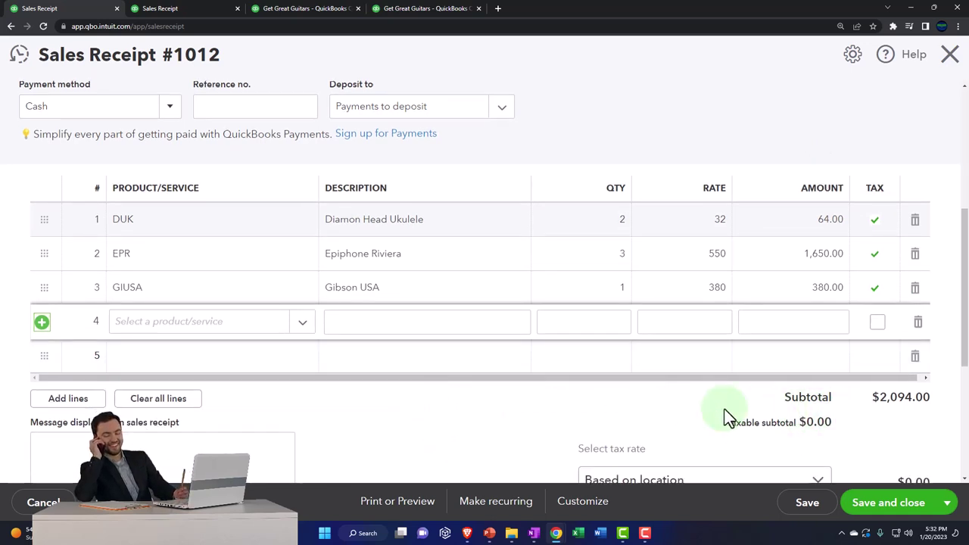
click(497, 430)
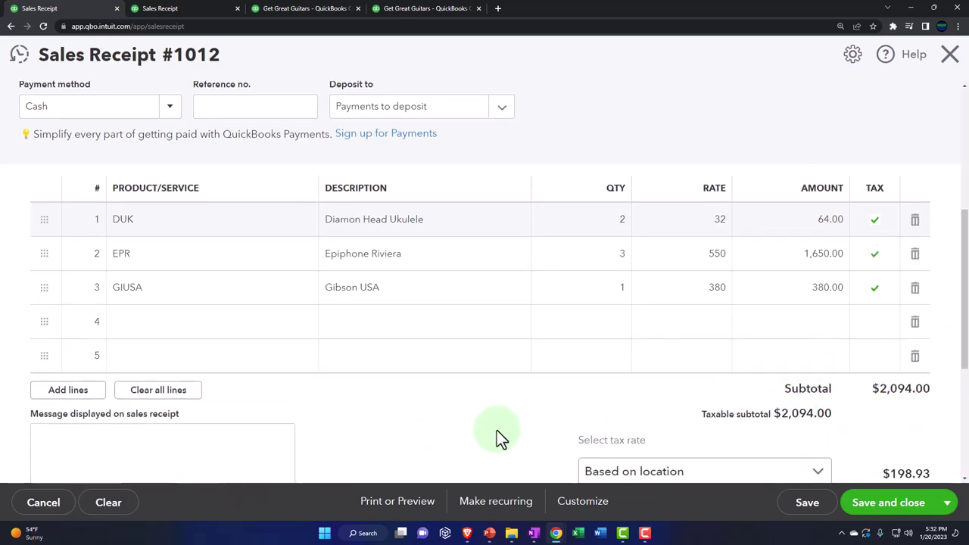
scroll(497, 430, down, 2)
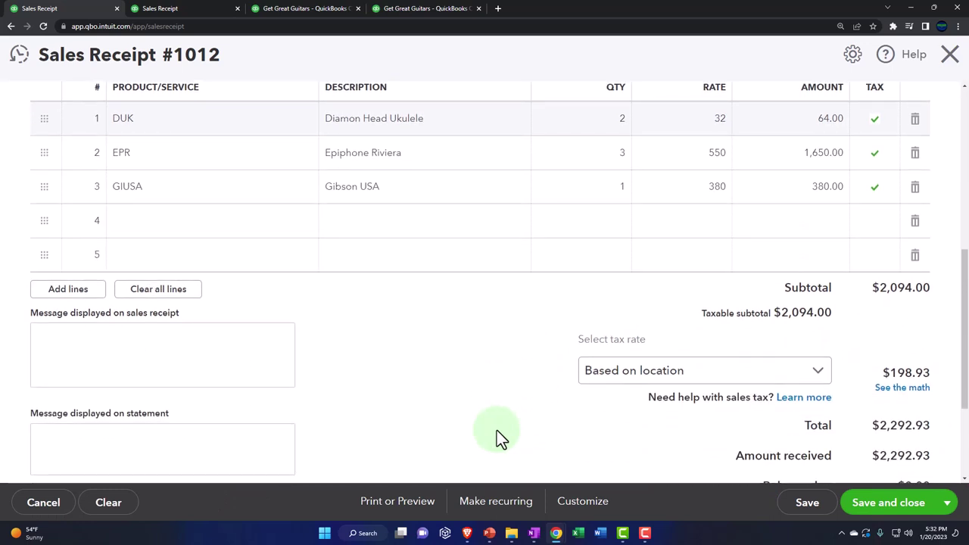
scroll(662, 387, down, 1)
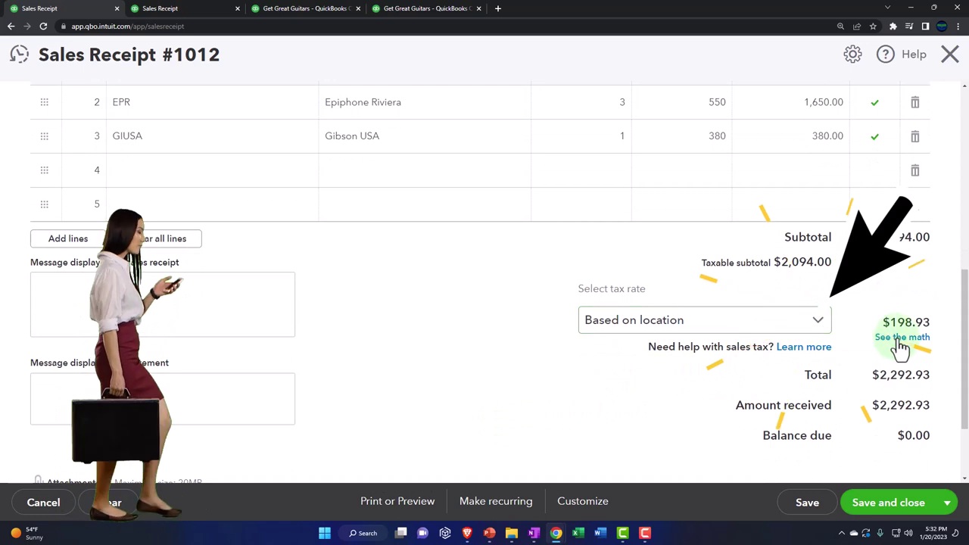
Apply the custom Test Rate (5%) as the receipt's sales tax, review the form, and save and close it.
click(820, 324)
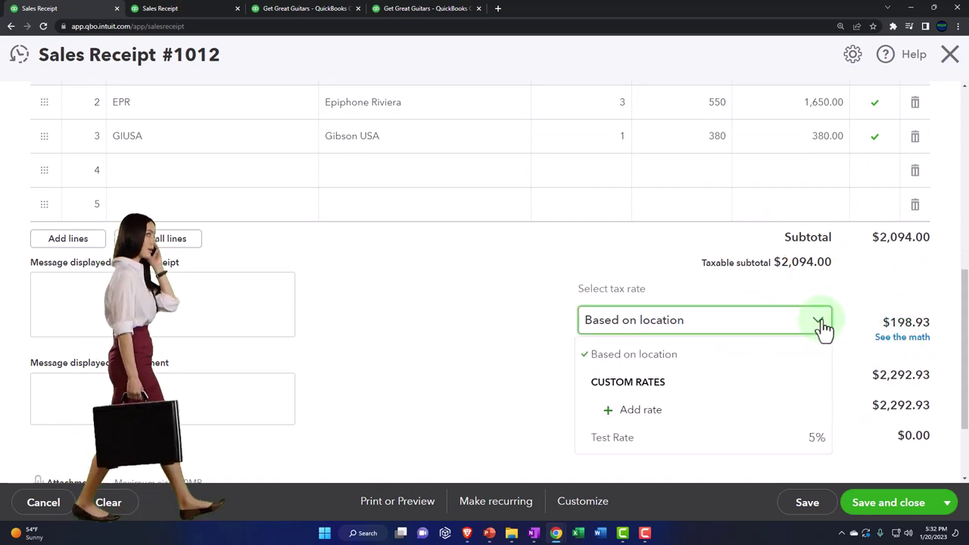
click(661, 446)
scroll(555, 419, down, 1)
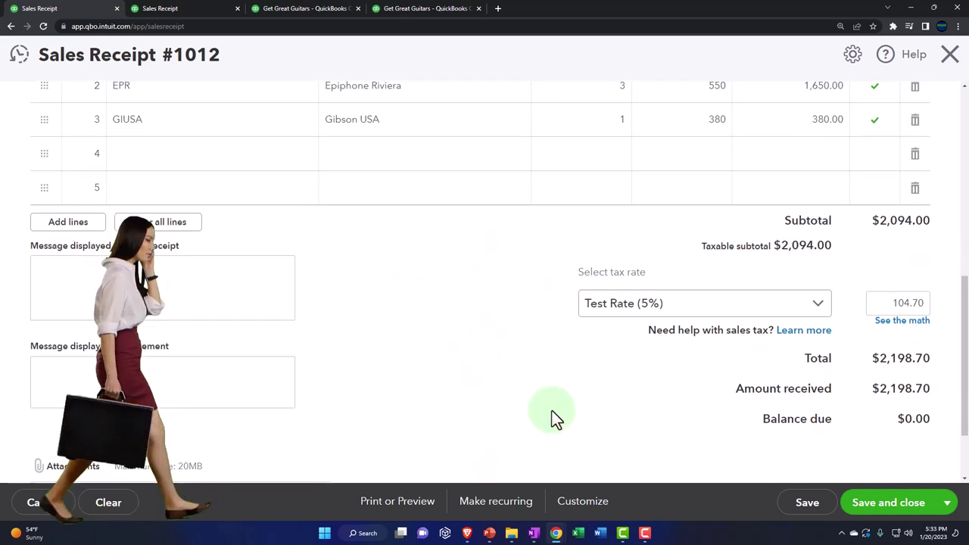
scroll(554, 419, up, 3)
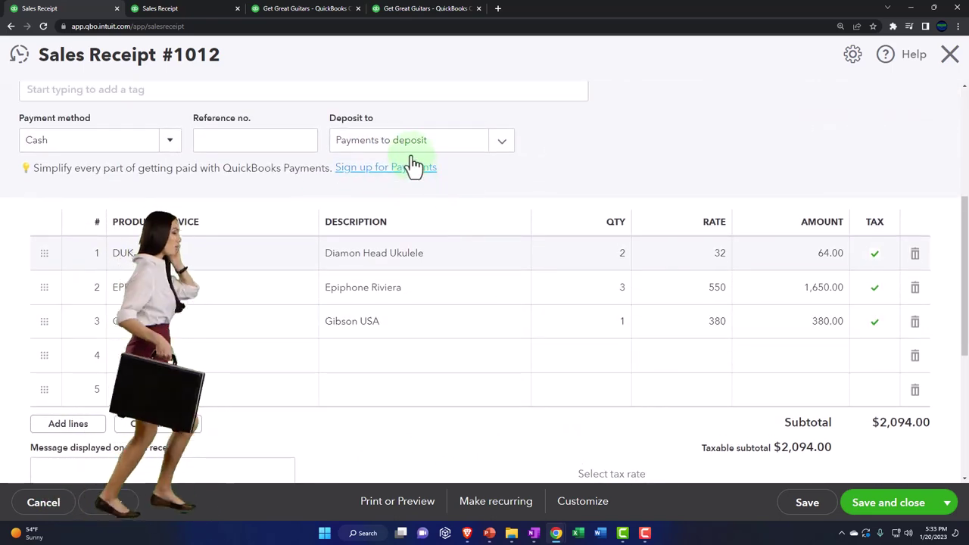
scroll(862, 454, down, 3)
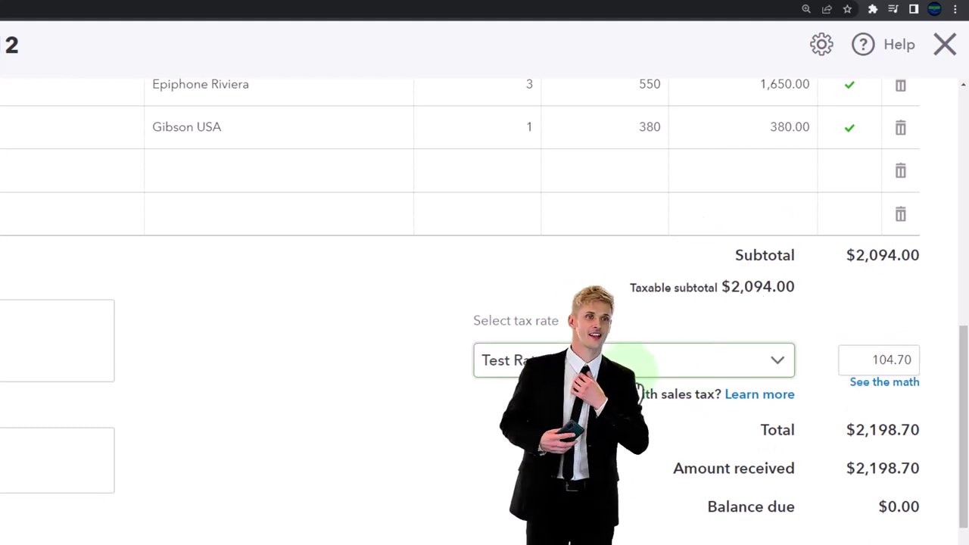
scroll(638, 391, up, 1)
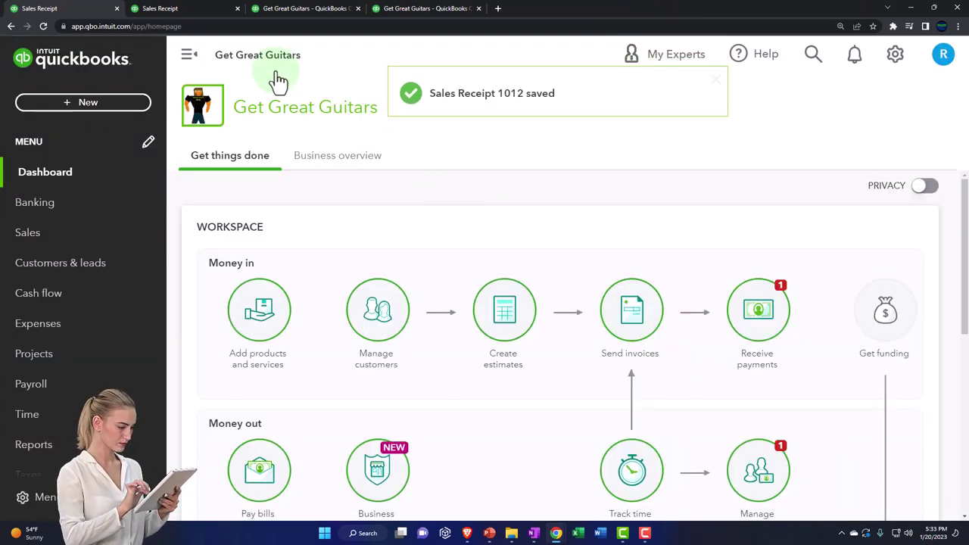
Refresh the Balance Sheet as of February 28, 2023 and examine its current assets.
click(200, 8)
scroll(489, 309, up, 5)
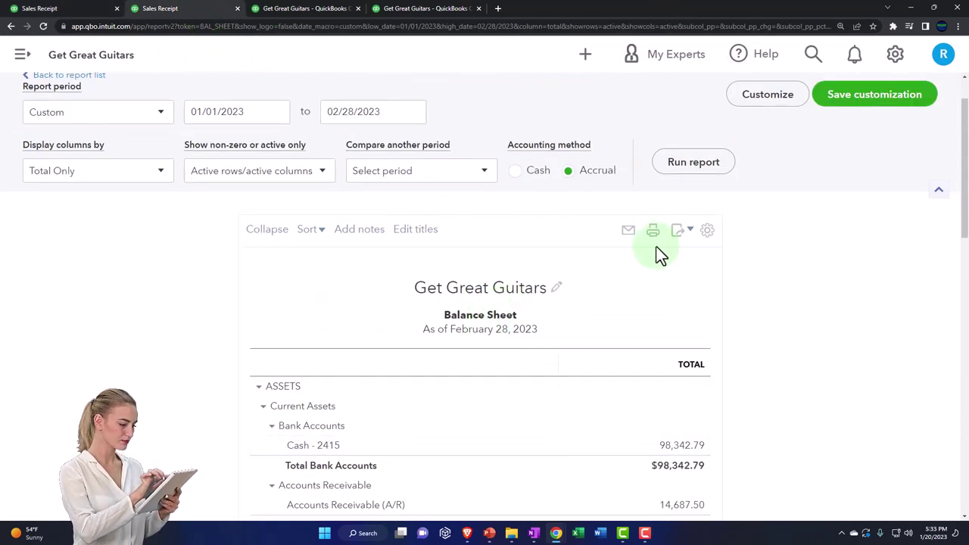
scroll(676, 356, down, 2)
key(ctrl+plus)
key(ctrl+plus)
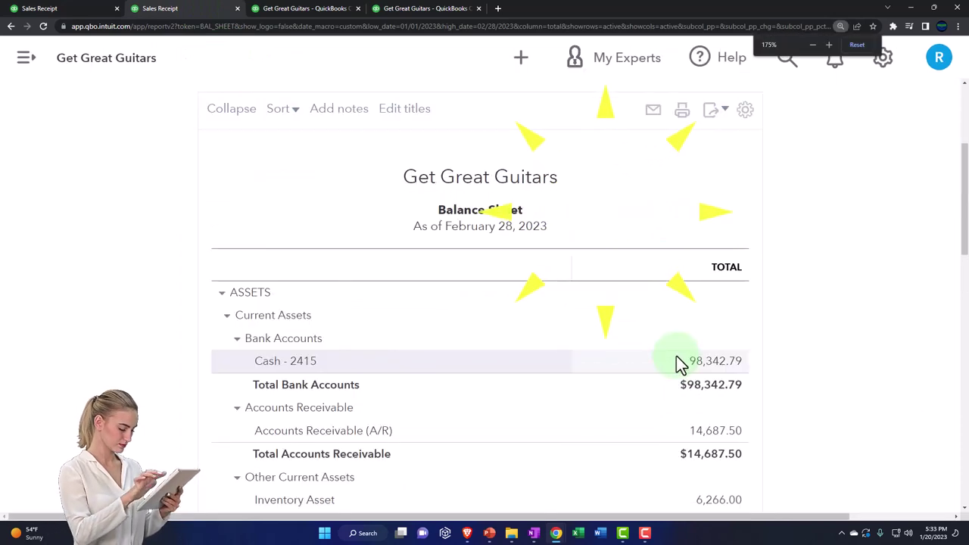
scroll(676, 355, down, 2)
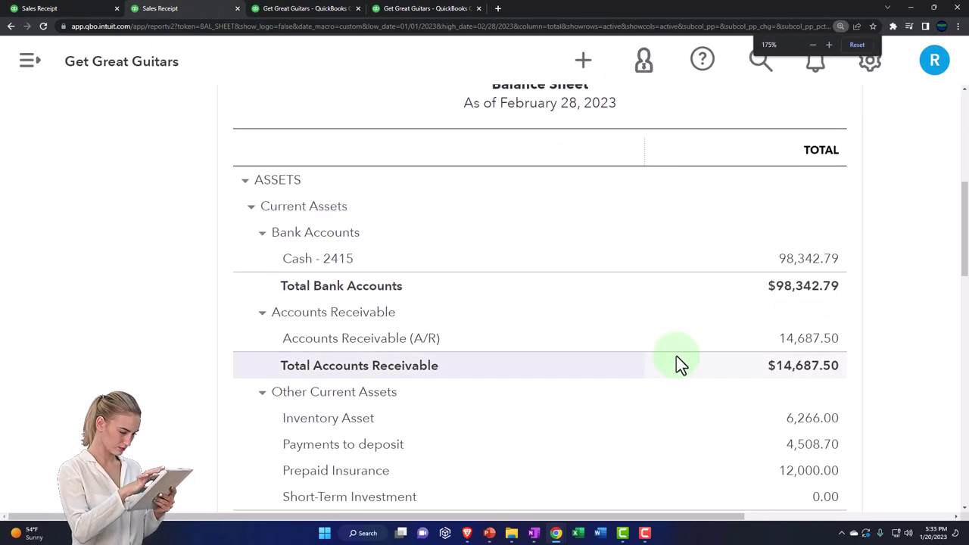
key(ctrl+minus)
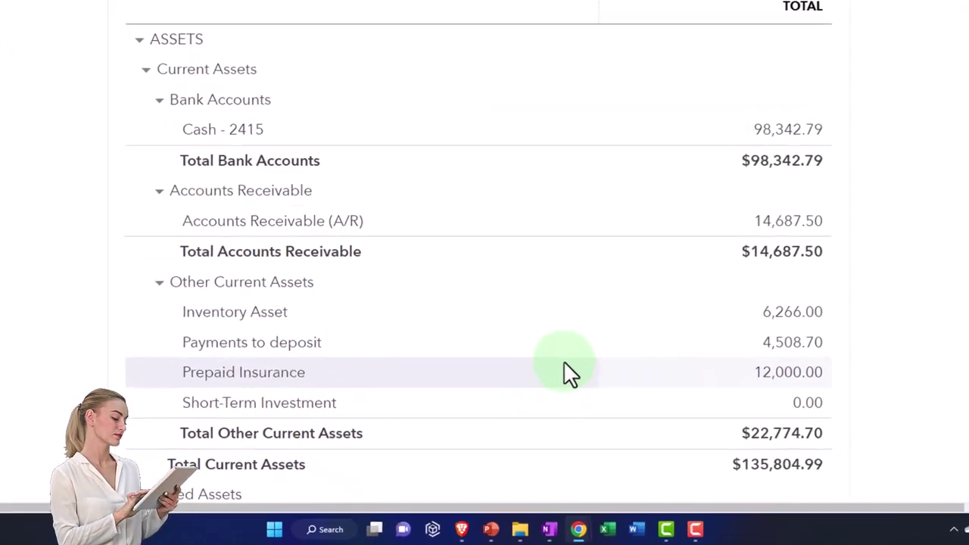
Open the transactions behind the Payments to deposit balance, examine the two February sales receipts, and return to the Balance Sheet.
click(804, 337)
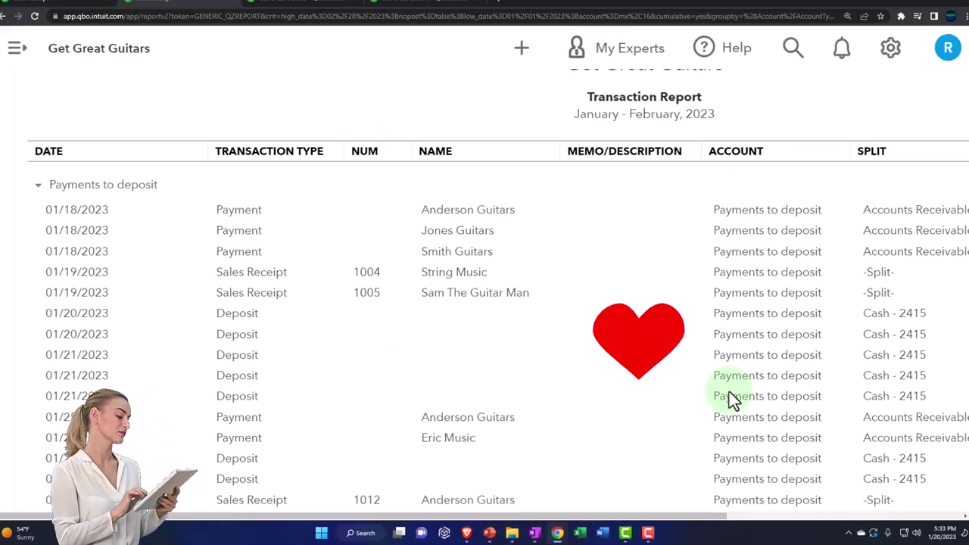
key(ctrl+minus)
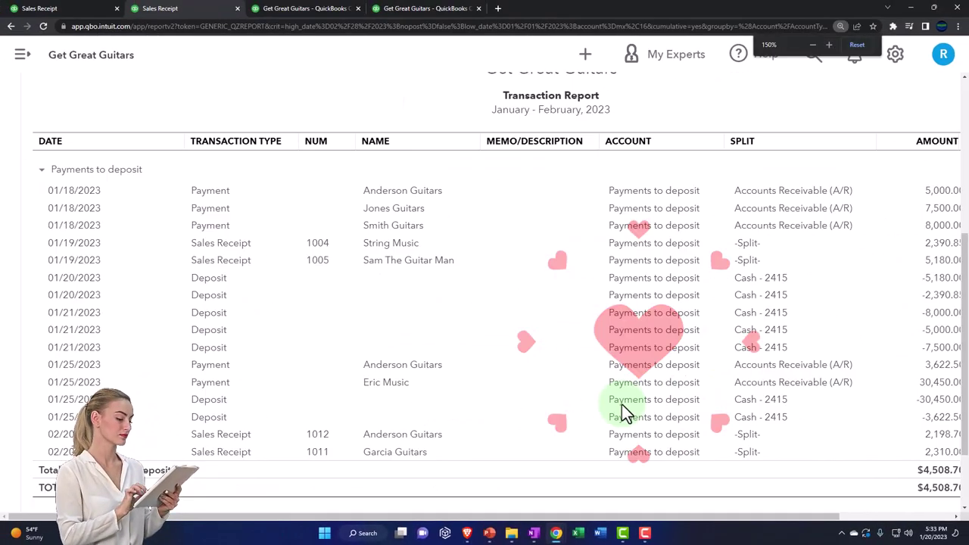
key(ctrl+minus)
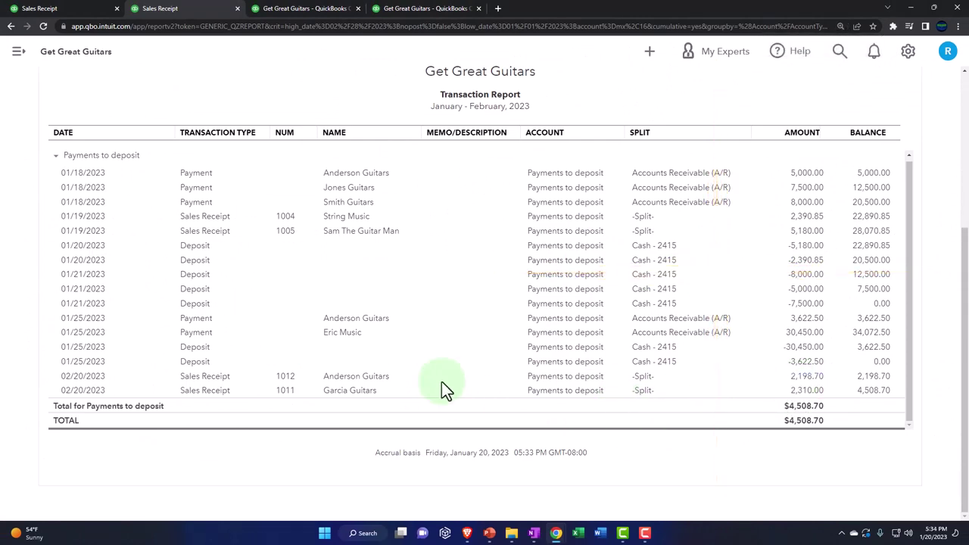
scroll(441, 382, up, 3)
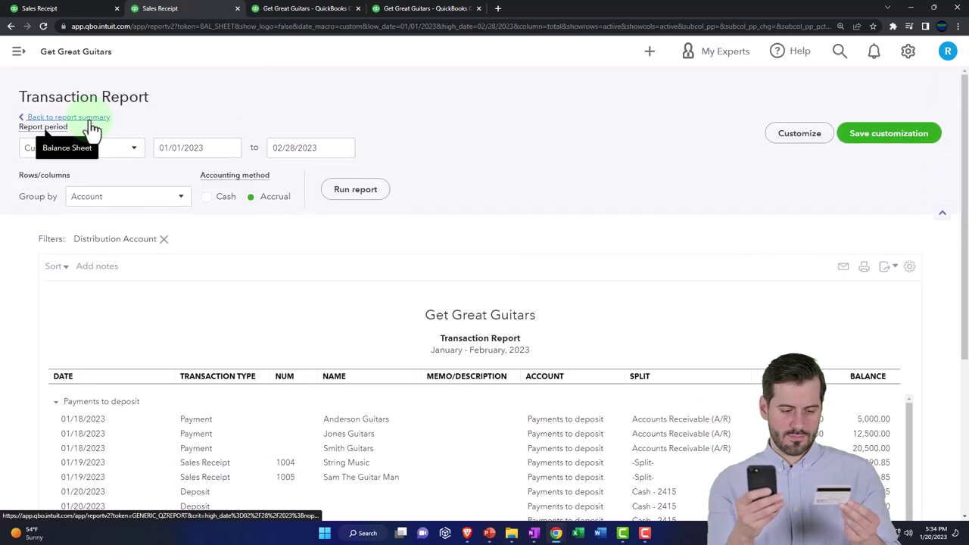
click(92, 129)
Switch to the January–February 2023 Profit and Loss report, rerun it and examine the income section.
click(292, 10)
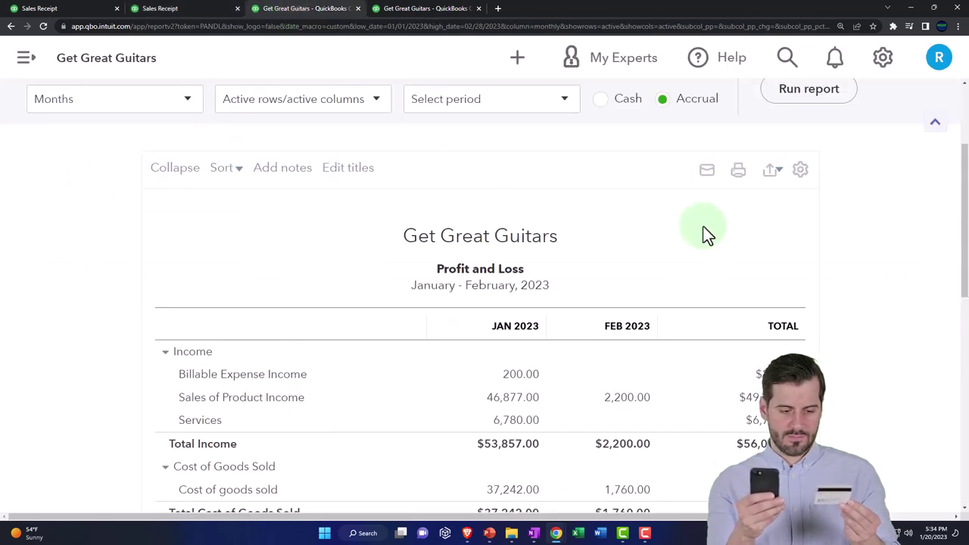
key(ctrl+minus)
scroll(734, 174, up, 2)
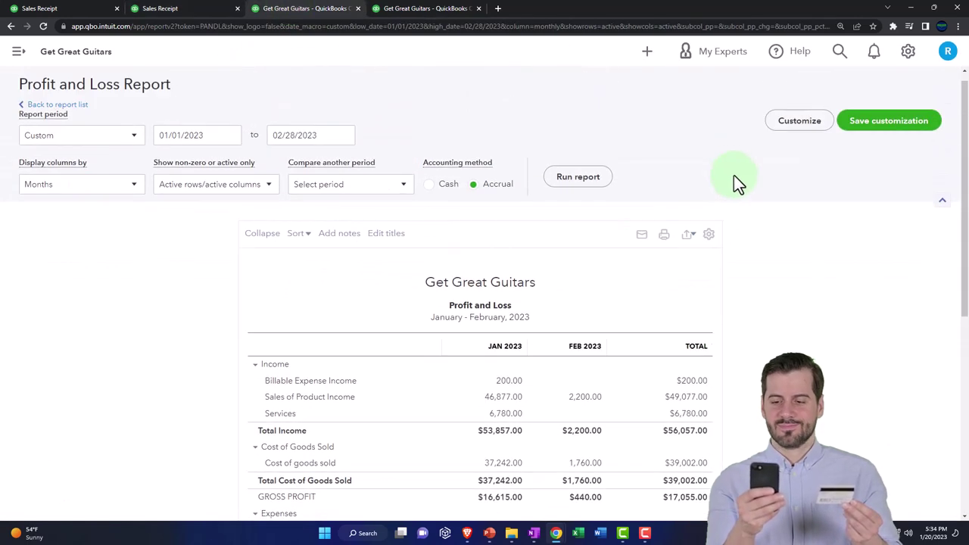
click(578, 177)
scroll(255, 391, down, 2)
key(ctrl+plus)
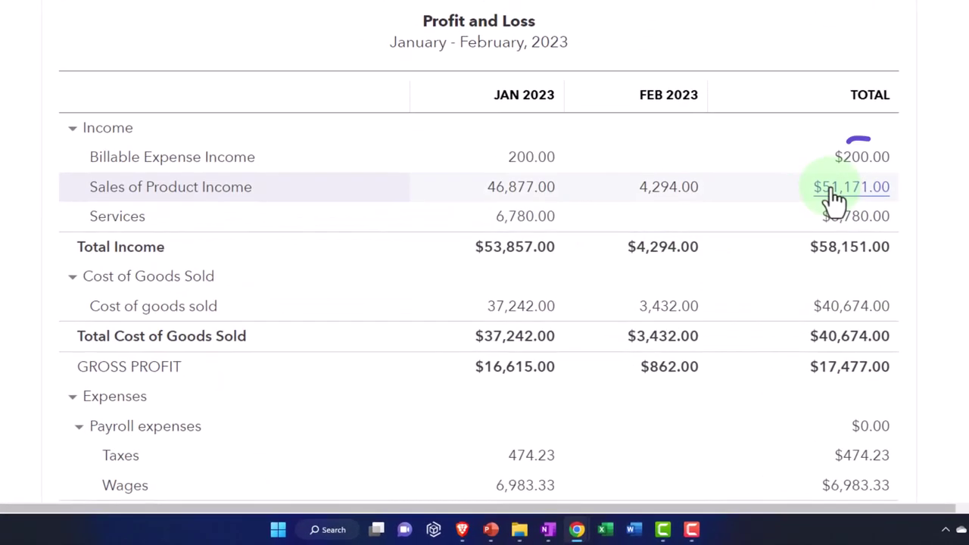
Open the transactions behind total Sales of Product Income, examine the receipt 1012 lines, and return to the Profit and Loss.
click(835, 190)
scroll(704, 352, down, 1)
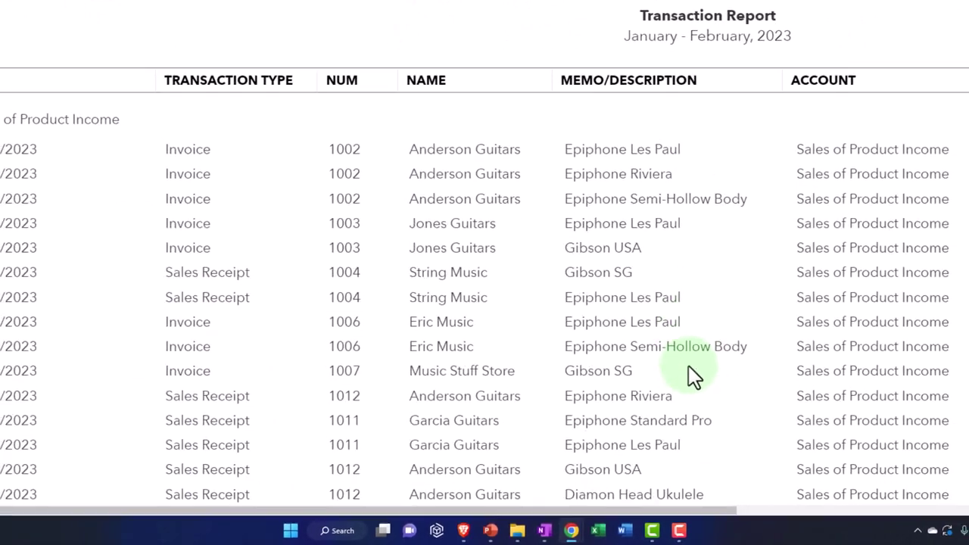
key(ctrl+minus)
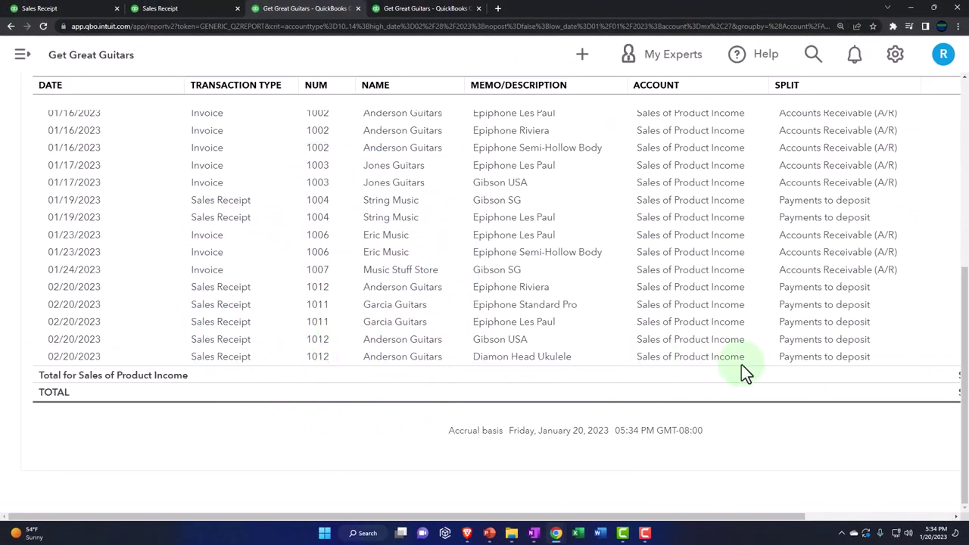
key(ctrl+minus)
scroll(206, 421, up, 2)
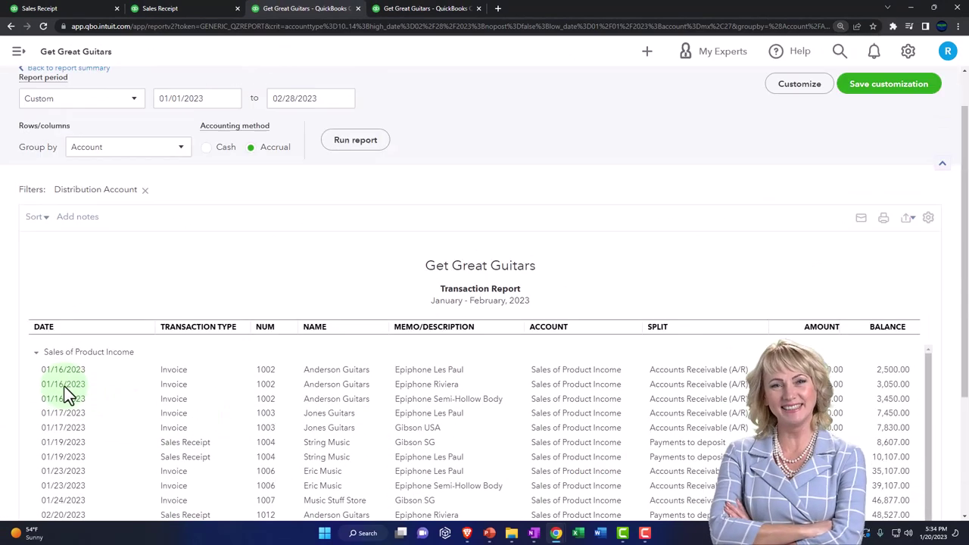
scroll(83, 189, up, 1)
click(83, 117)
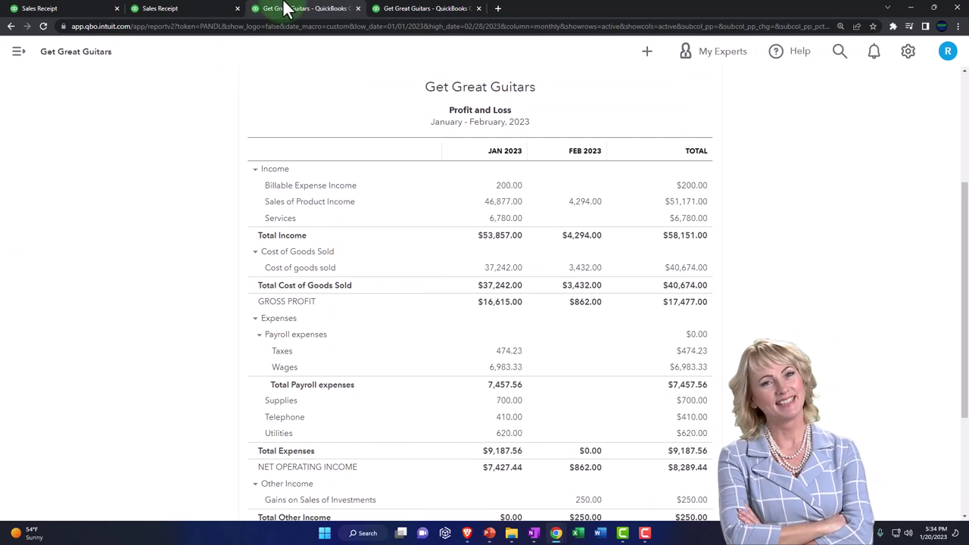
On the Balance Sheet, open the California Department of Tax and Fee Administration Payable transactions, examine the receipts' sales tax, and return to the report.
click(201, 9)
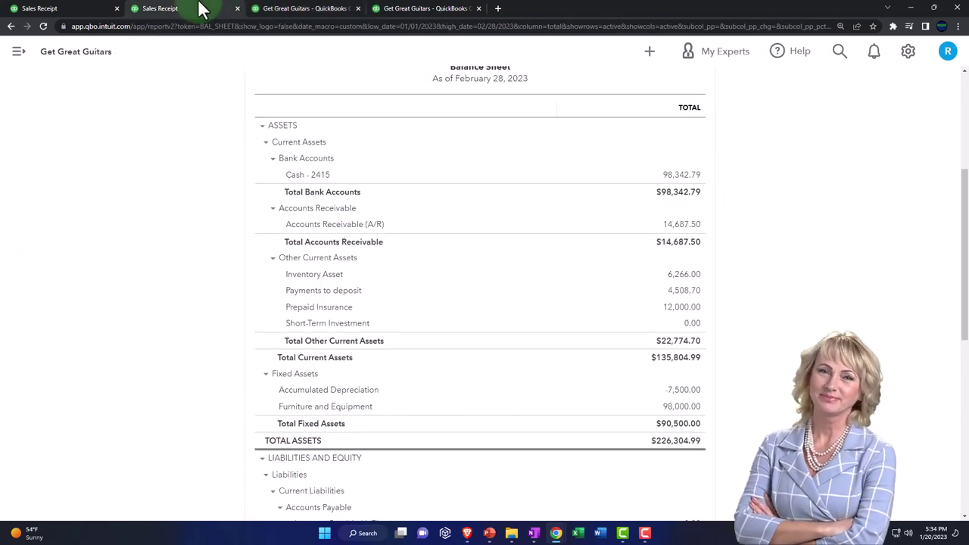
key(ctrl+plus)
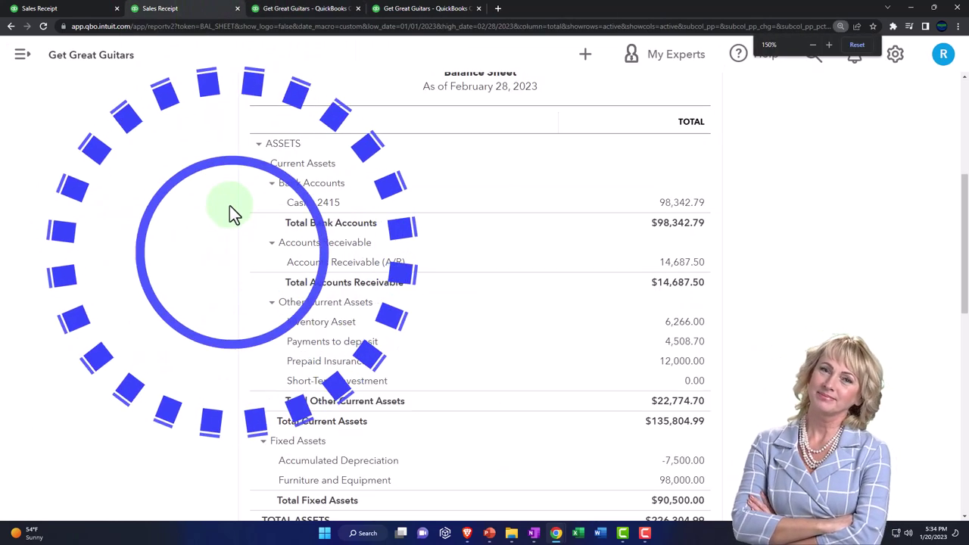
key(ctrl+plus)
scroll(233, 213, down, 5)
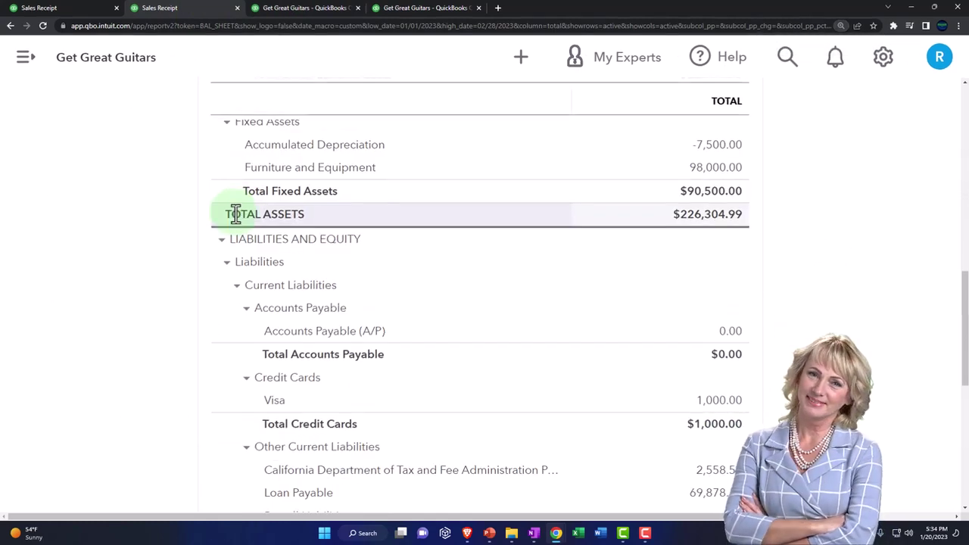
scroll(235, 213, down, 3)
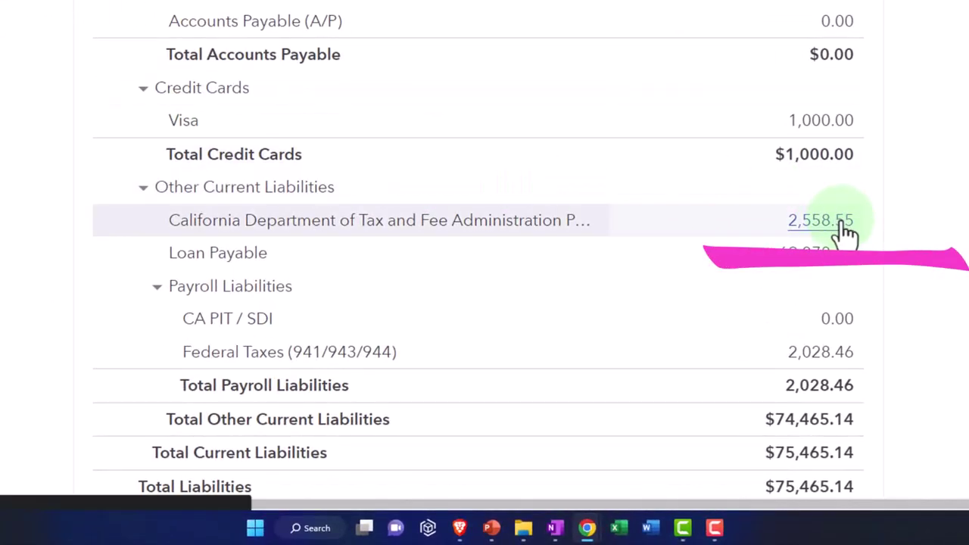
click(840, 231)
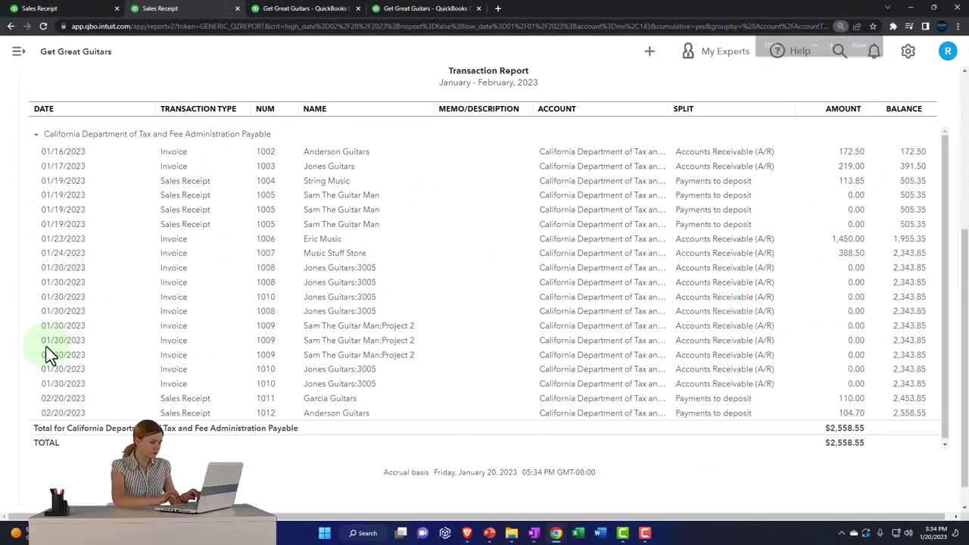
scroll(46, 354, up, 4)
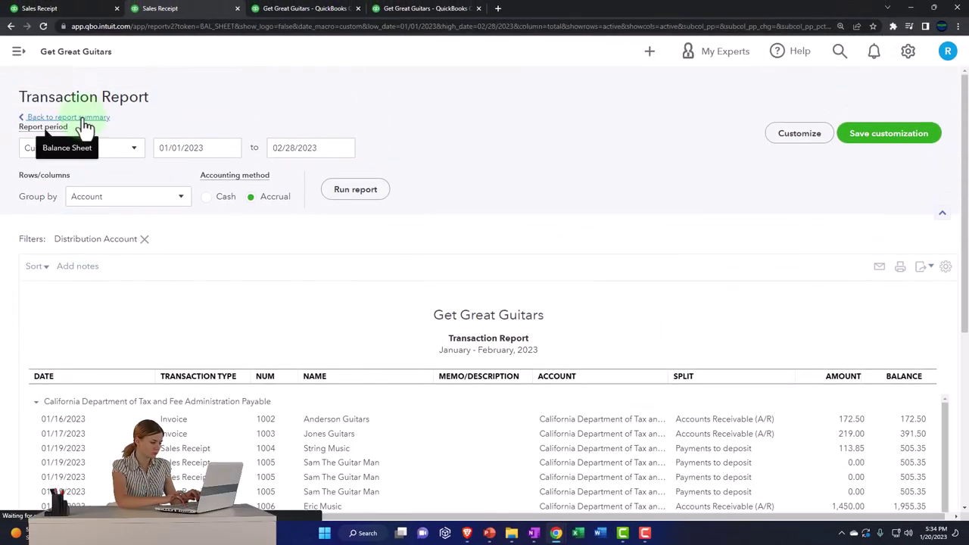
click(80, 120)
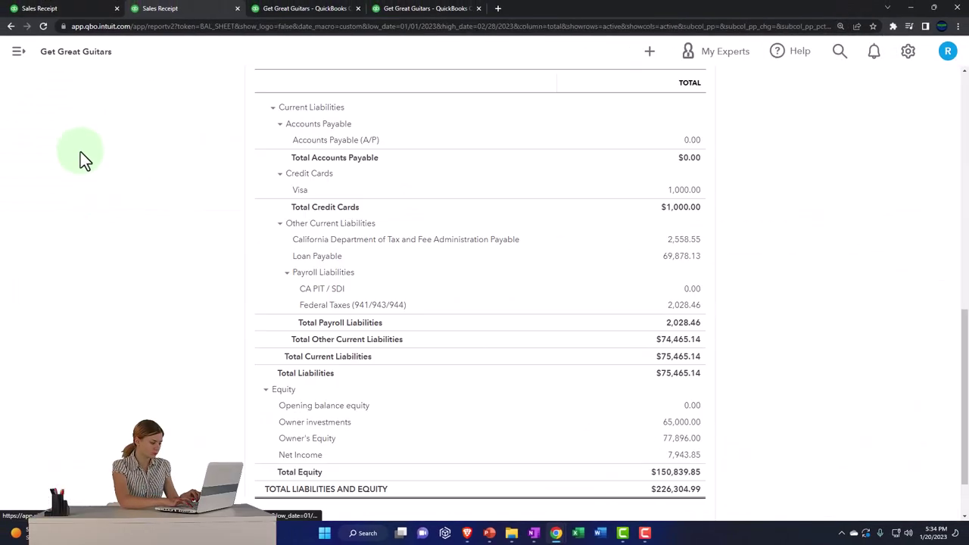
On the Profit and Loss, open the total Cost of goods sold transactions, examine the receipt entries, and return to the report.
click(303, 8)
key(ctrl+plus)
key(ctrl+plus)
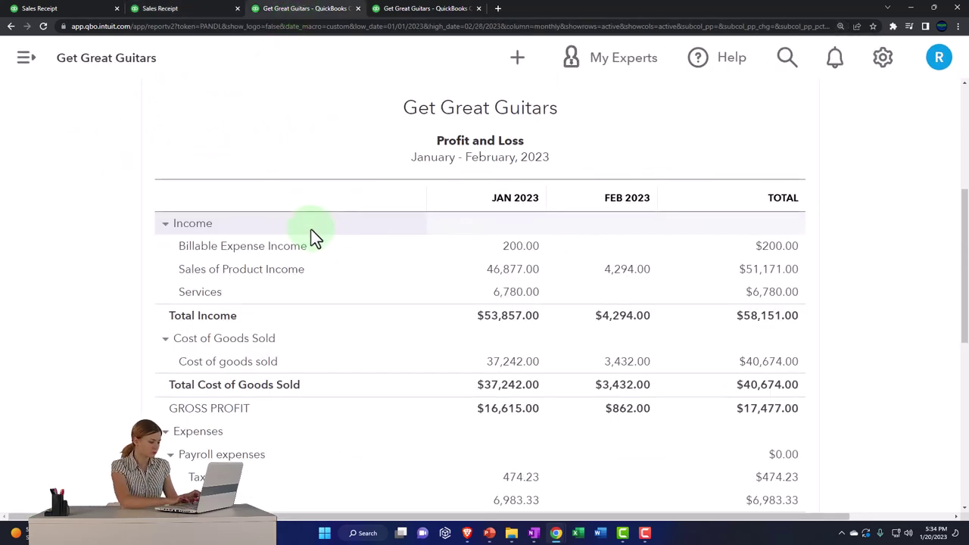
scroll(295, 264, down, 1)
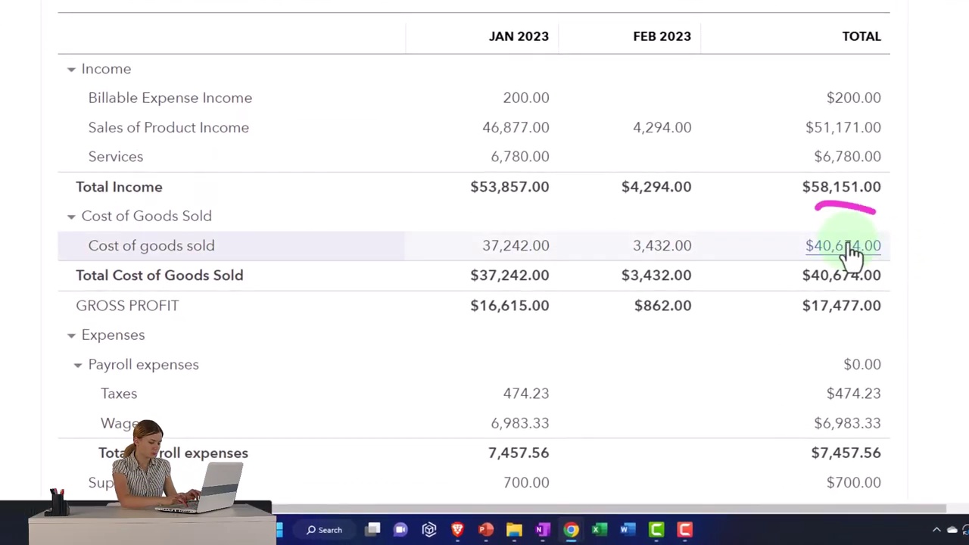
click(848, 247)
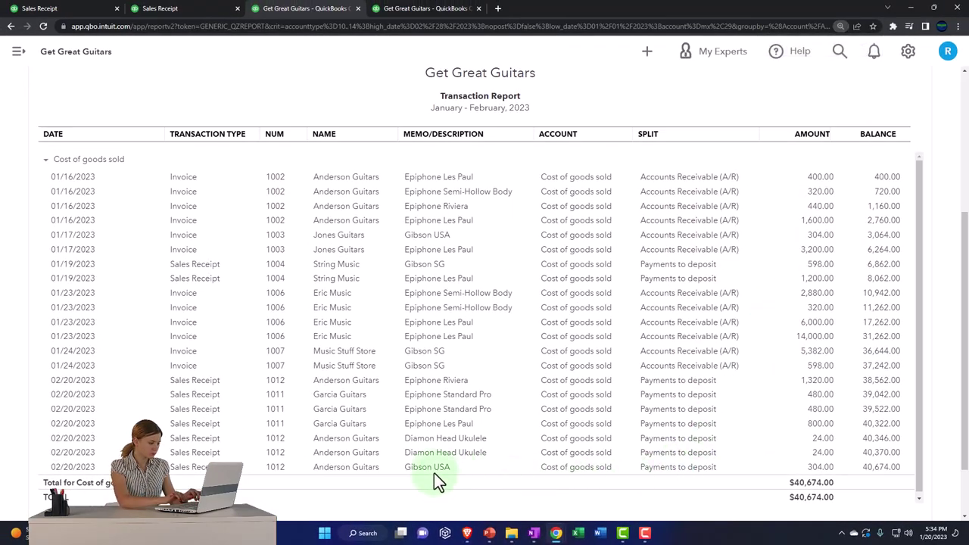
scroll(423, 459, up, 4)
click(135, 144)
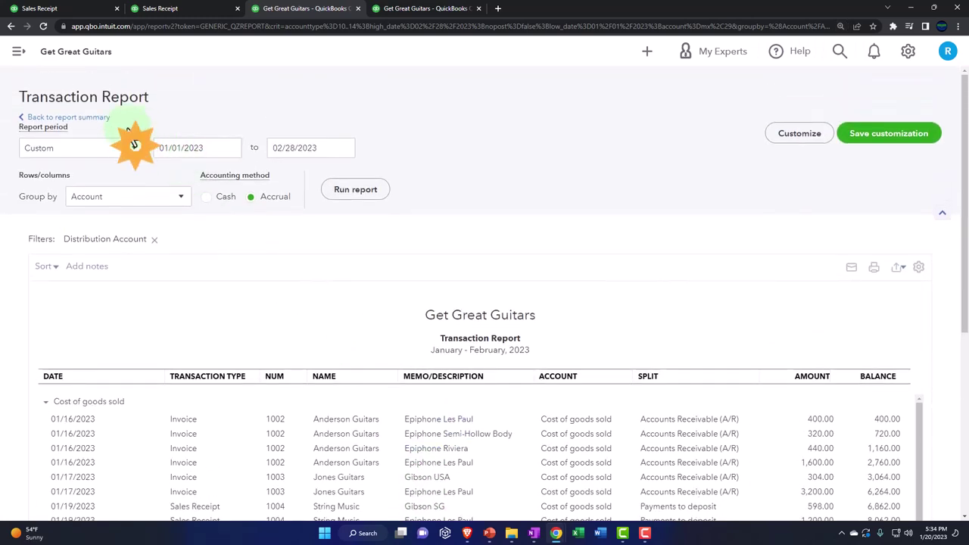
click(98, 118)
Glance at the Inventory Valuation Summary and reopen the Profit and Loss's Cost of goods sold transactions to examine the receipt 1012 entries.
click(413, 8)
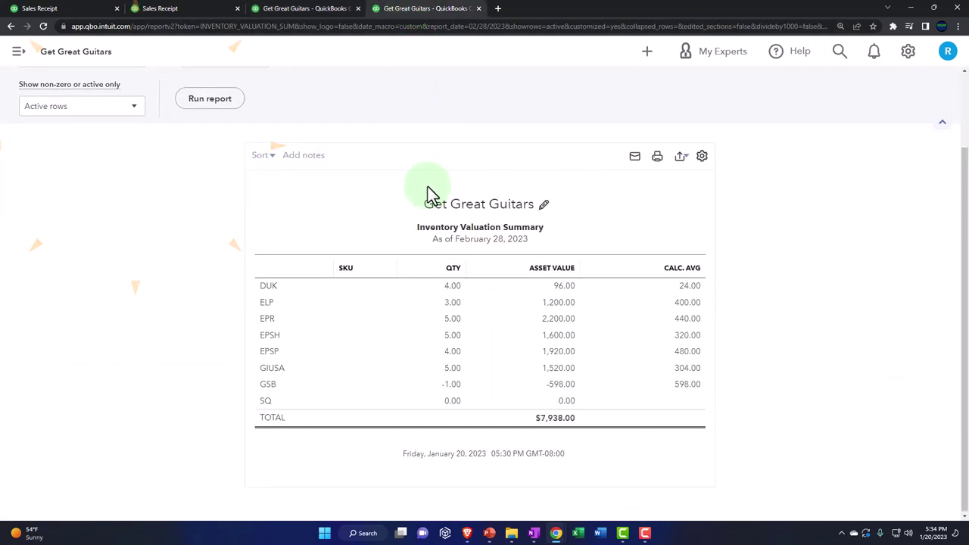
click(282, 10)
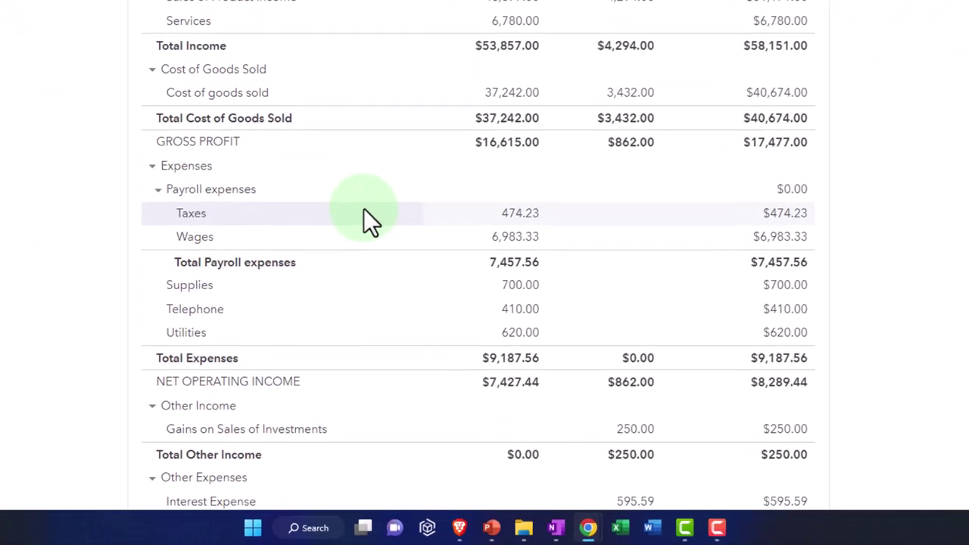
click(778, 94)
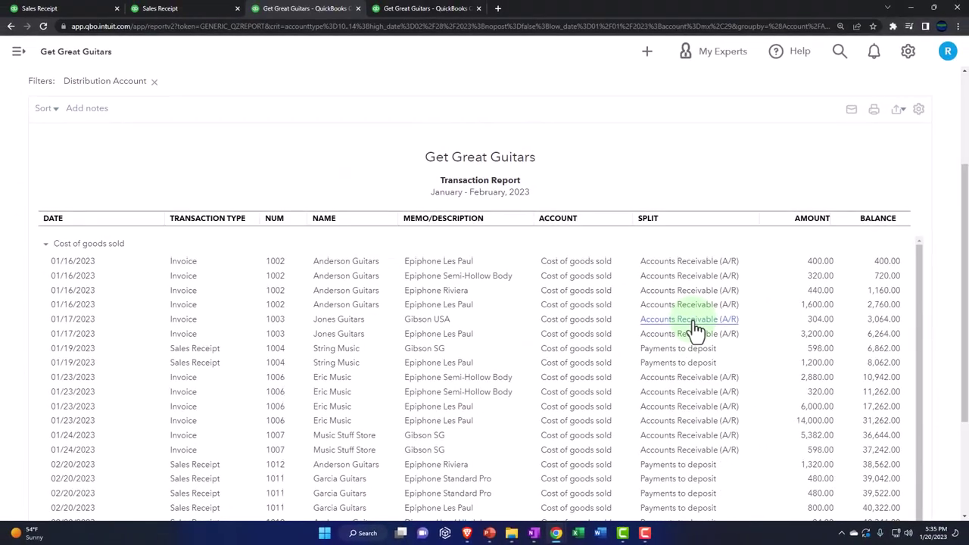
scroll(651, 378, down, 3)
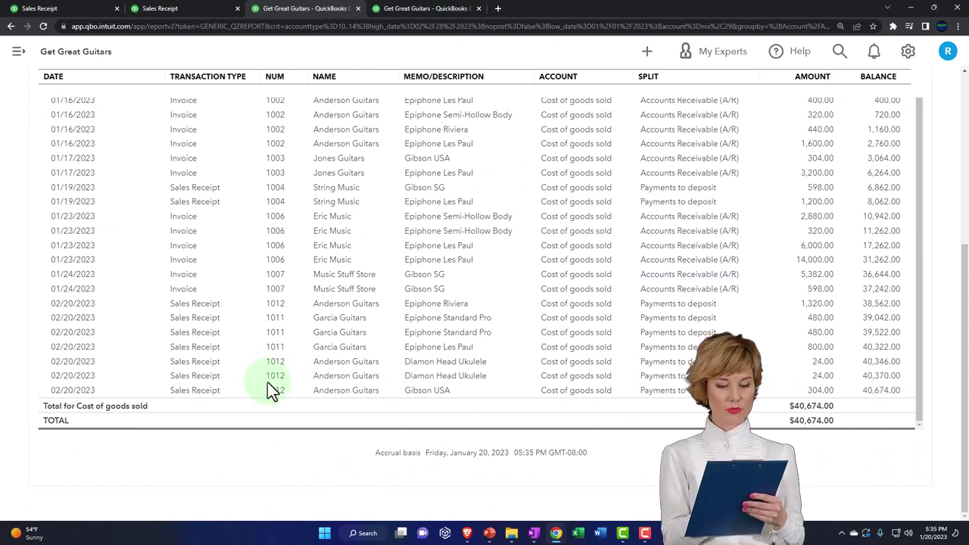
Return to the Profit and Loss to review February's Cost of goods sold, and check Inventory Asset on the Balance Sheet.
scroll(45, 273, up, 5)
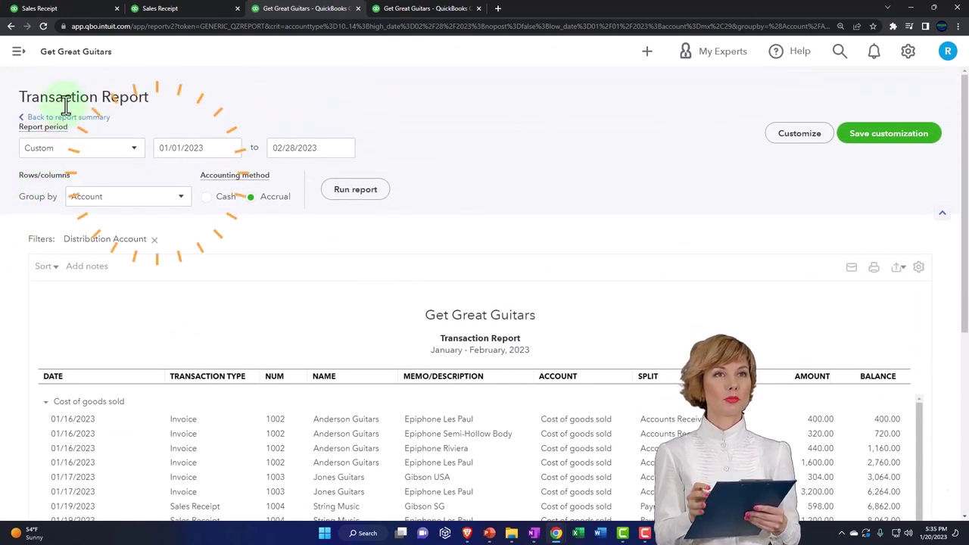
click(67, 116)
scroll(610, 323, down, 5)
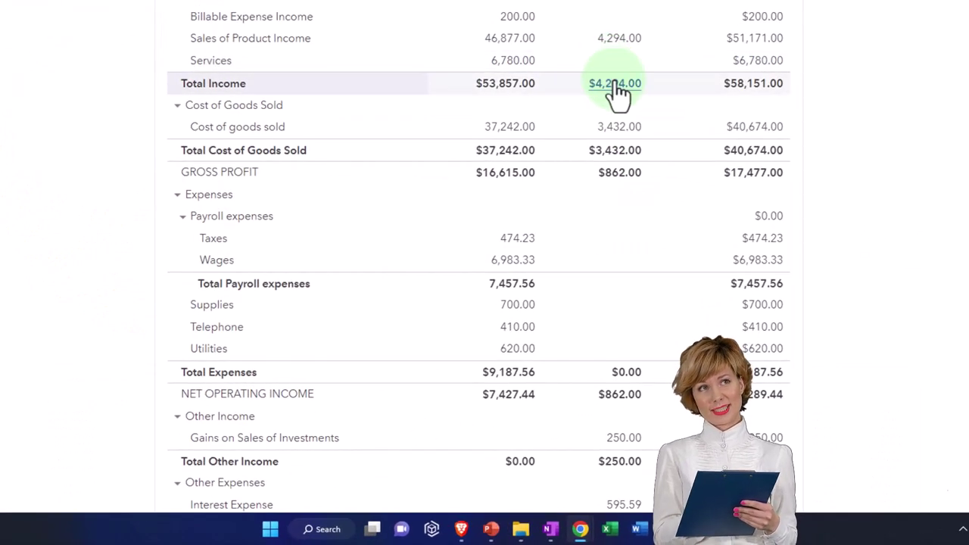
click(622, 129)
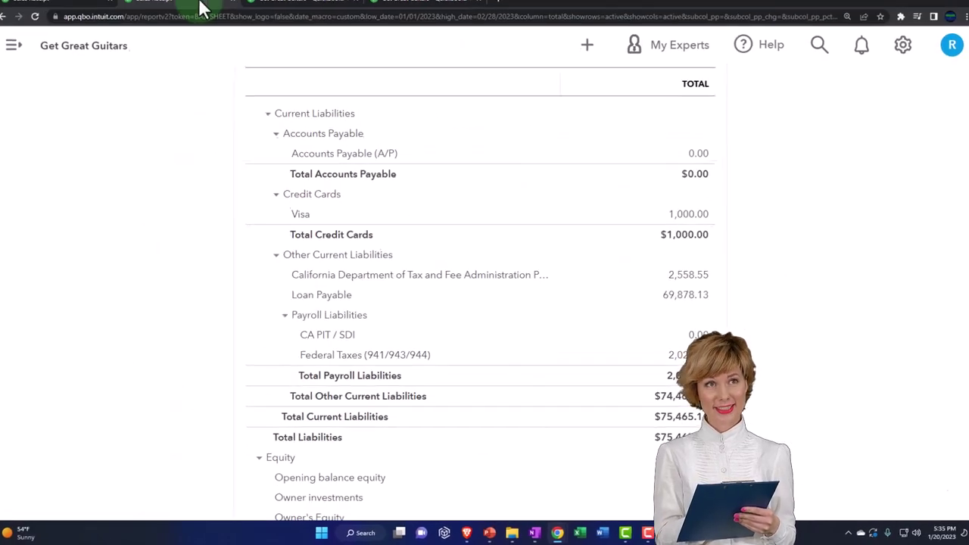
scroll(204, 271, up, 4)
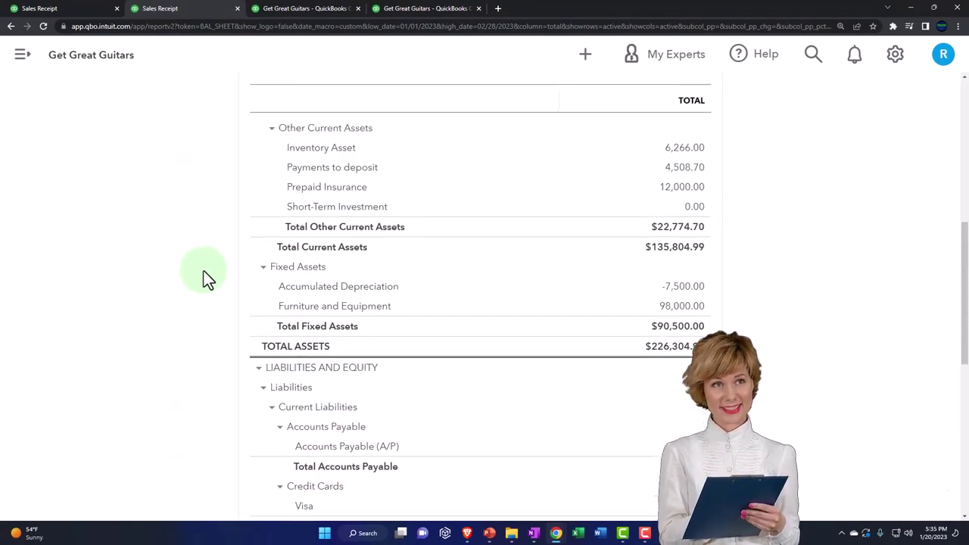
scroll(204, 270, up, 4)
Rerun the Inventory Valuation Summary as of 02/28/2023 and compare its total with the current assets on the Balance Sheet.
scroll(200, 272, down, 2)
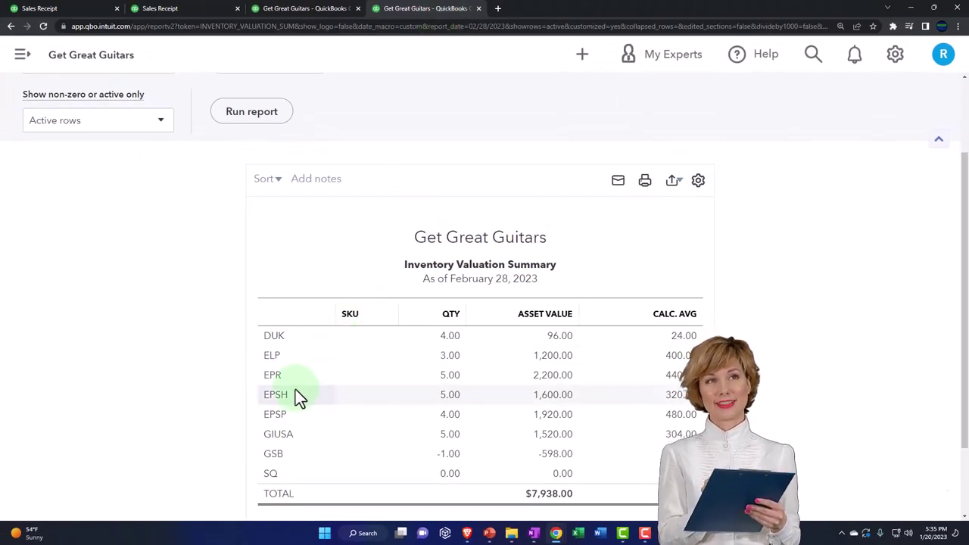
scroll(432, 404, up, 2)
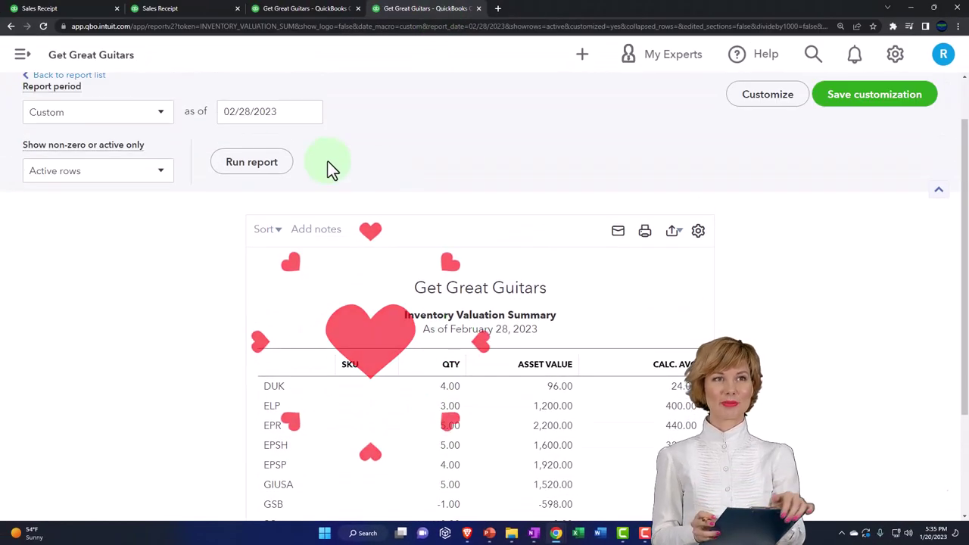
click(258, 159)
scroll(402, 261, down, 2)
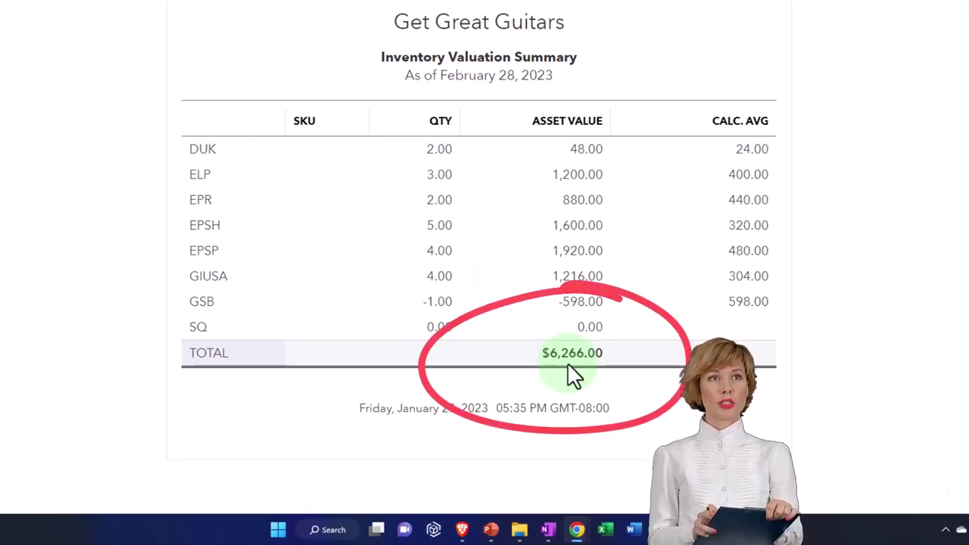
click(177, 6)
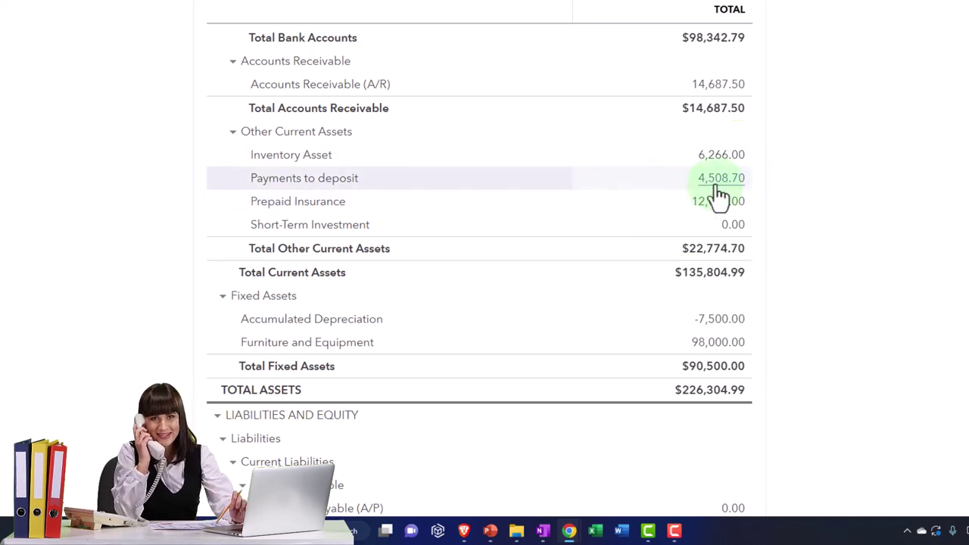
scroll(718, 199, up, 2)
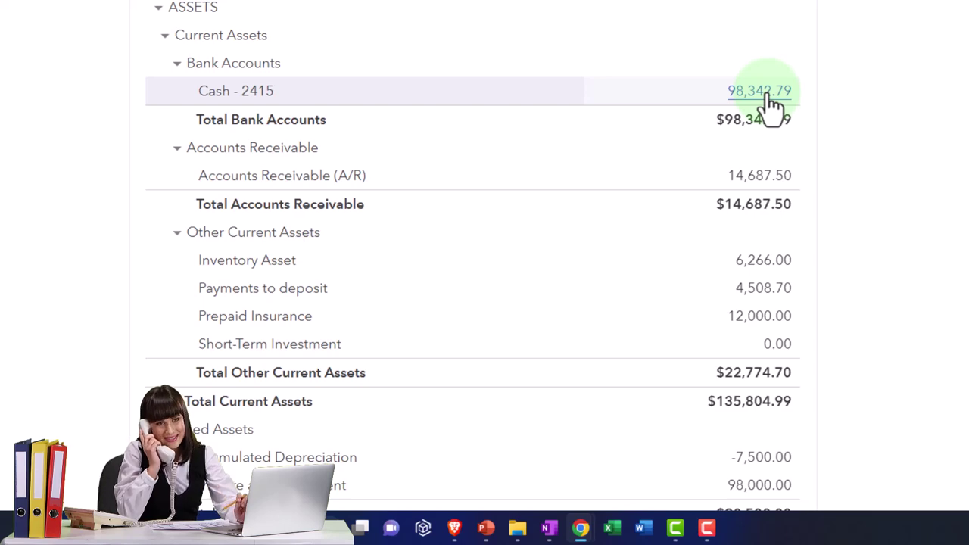
Start a new bank deposit and look over its list of received payments and the additional funds section.
click(82, 19)
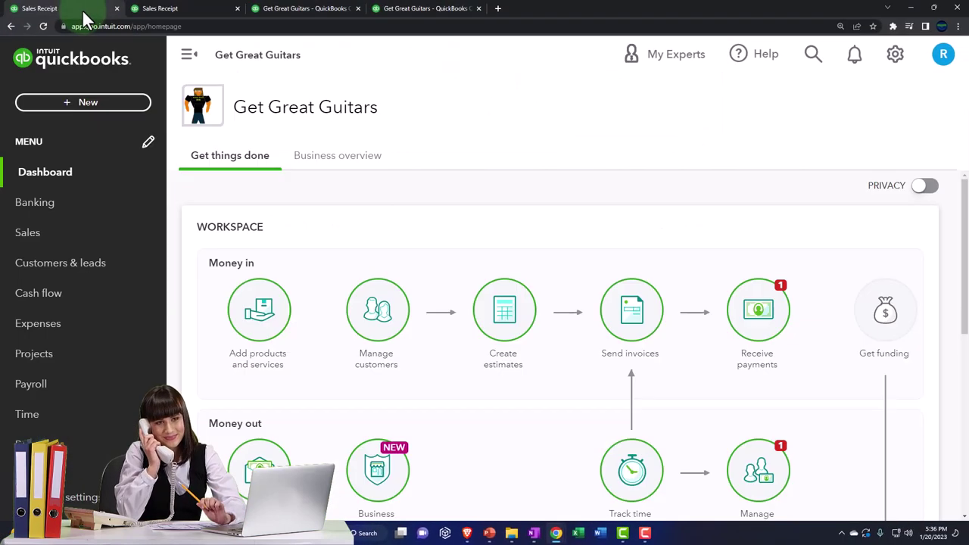
click(104, 103)
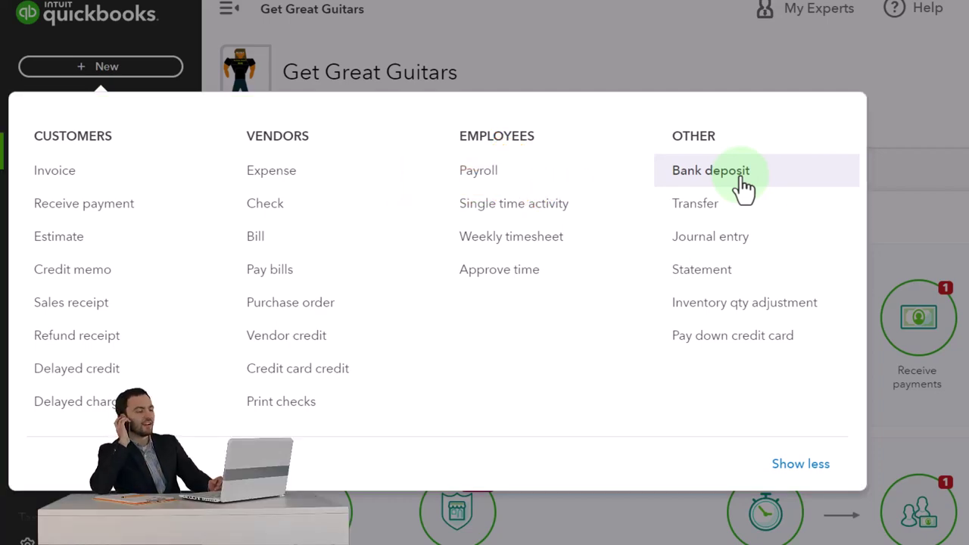
click(744, 180)
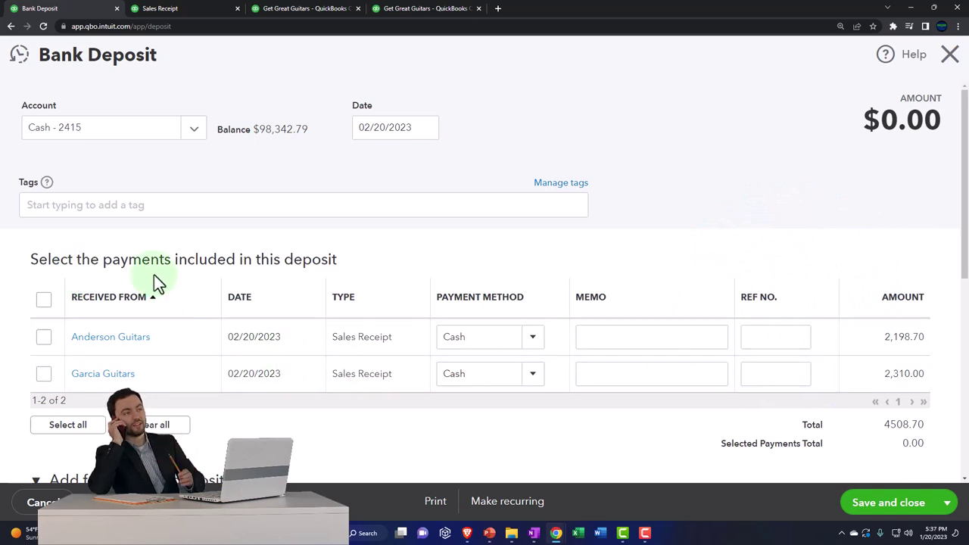
scroll(154, 274, down, 3)
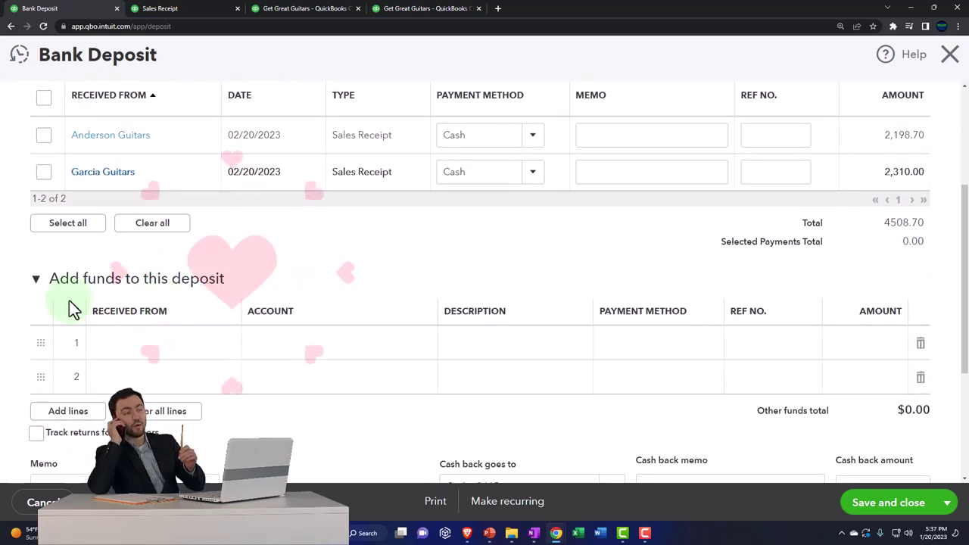
click(36, 278)
click(36, 279)
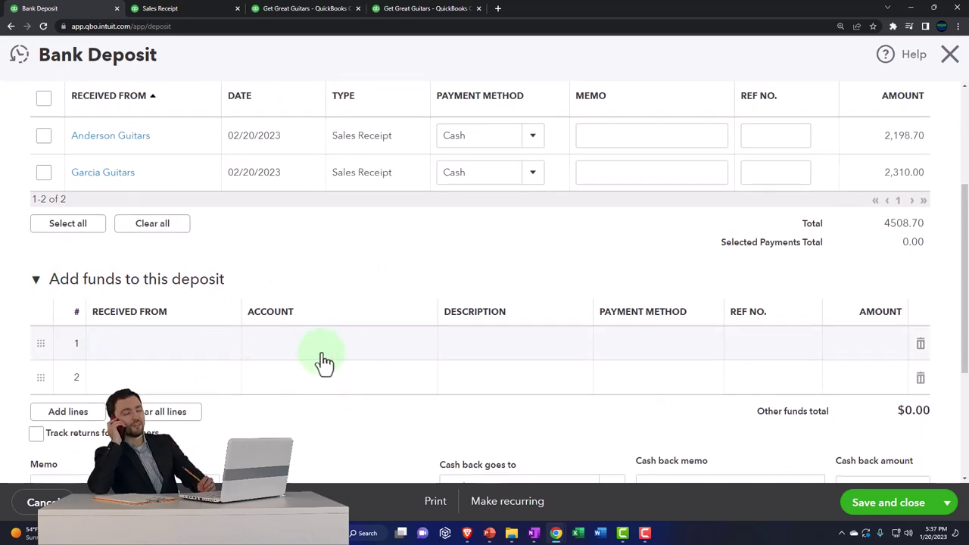
scroll(320, 362, up, 2)
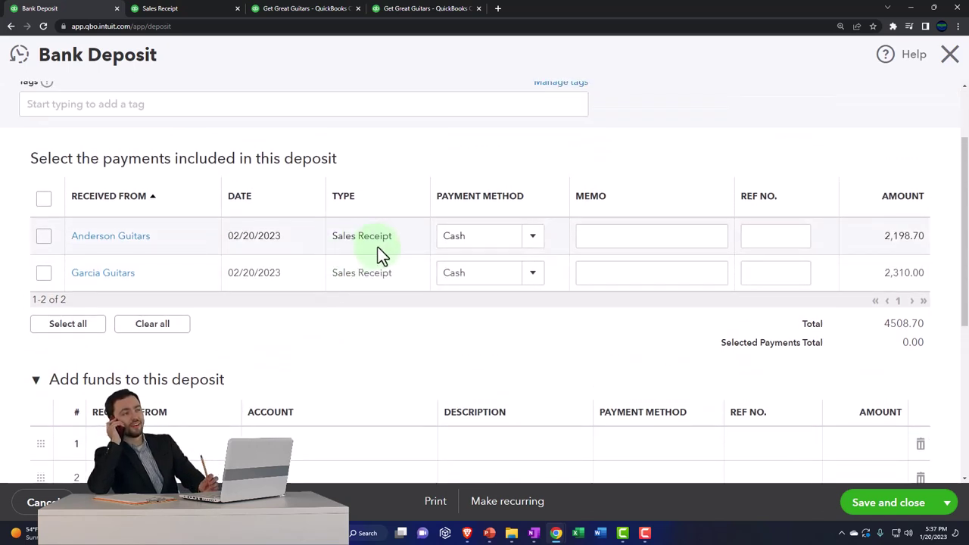
Include the Anderson Guitars and Garcia Guitars sales receipts in the 02/20/2023 deposit to Cash - 2415 and save it.
click(42, 238)
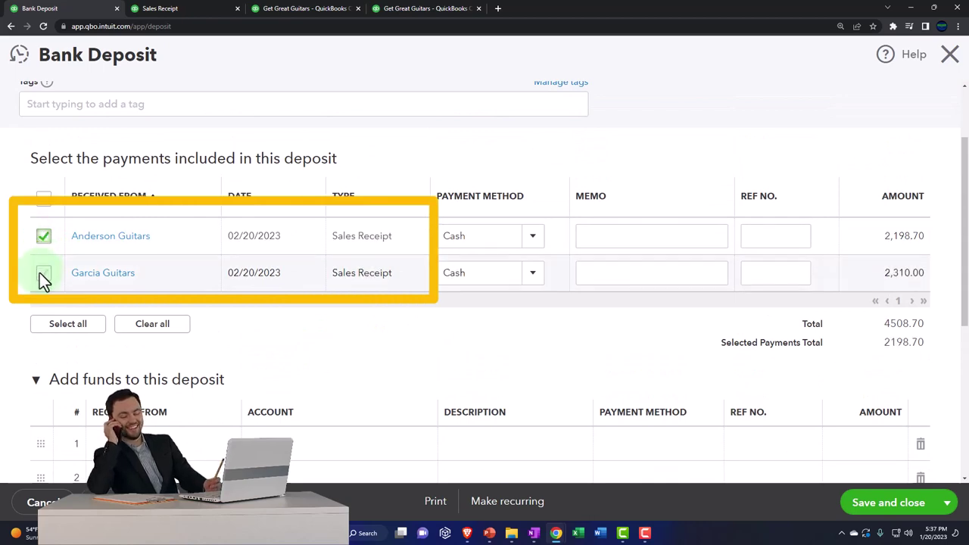
click(42, 273)
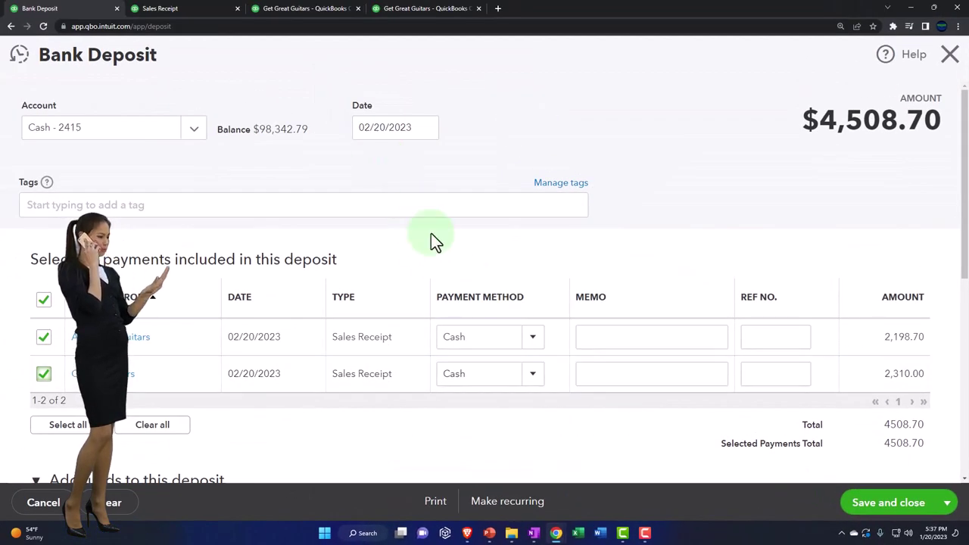
scroll(430, 233, down, 2)
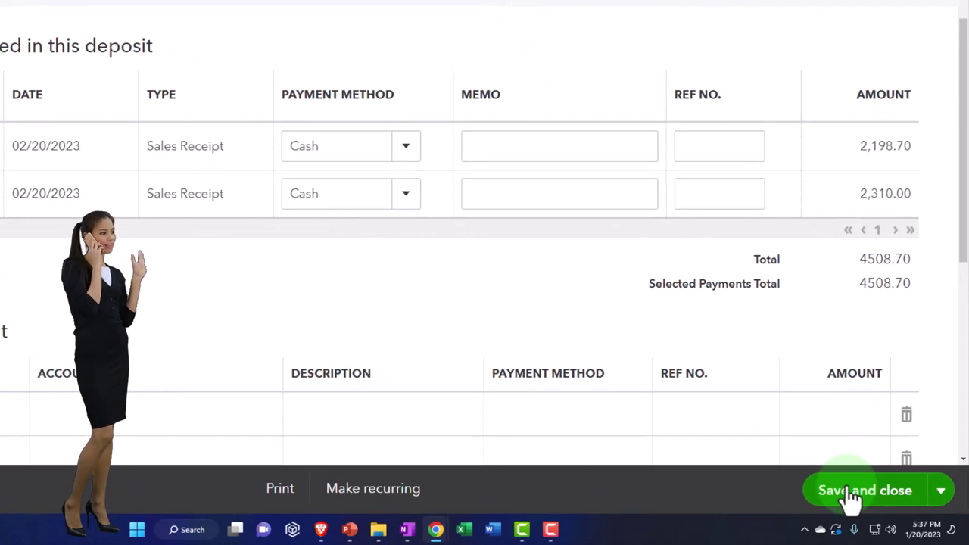
click(851, 492)
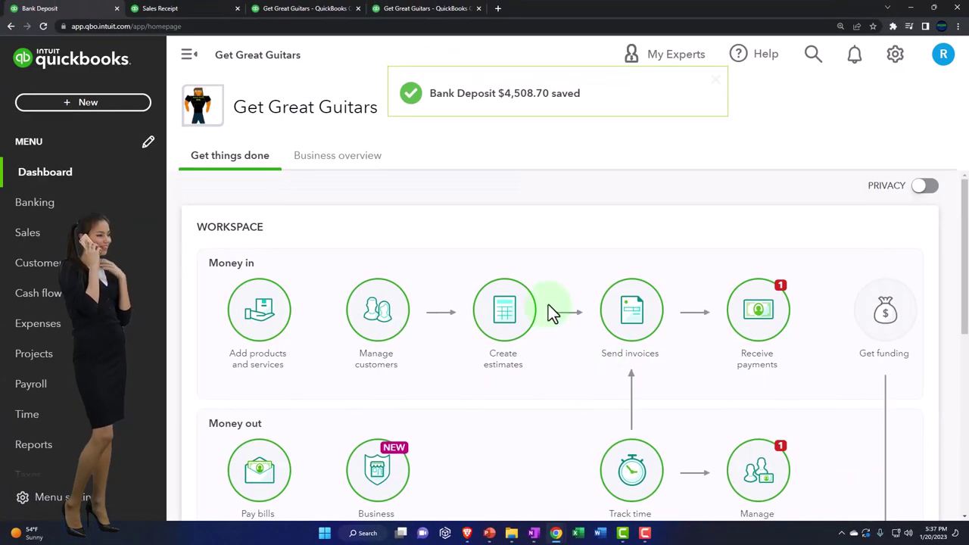
Rerun the Balance Sheet for 01/01/2023 to 02/28/2023 to update it with the saved deposit.
click(209, 6)
scroll(386, 229, up, 4)
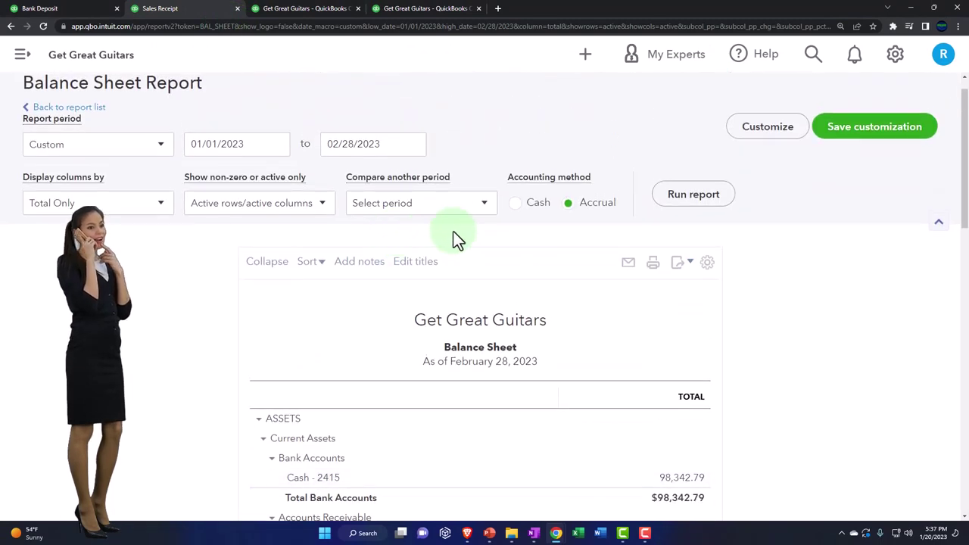
click(694, 195)
scroll(709, 227, down, 3)
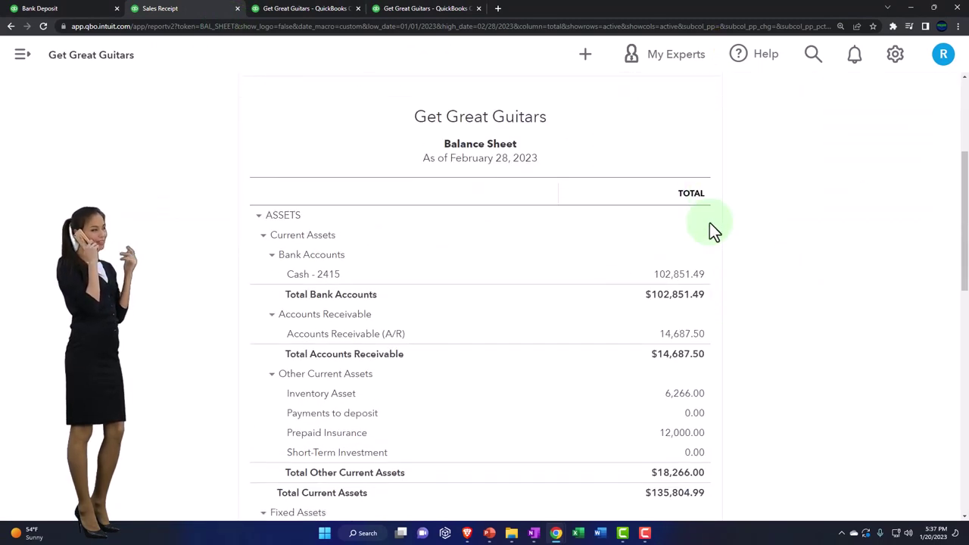
Open the Cash - 2415 transactions from the Balance Sheet, examine the deposit entries, and return to the report.
click(697, 271)
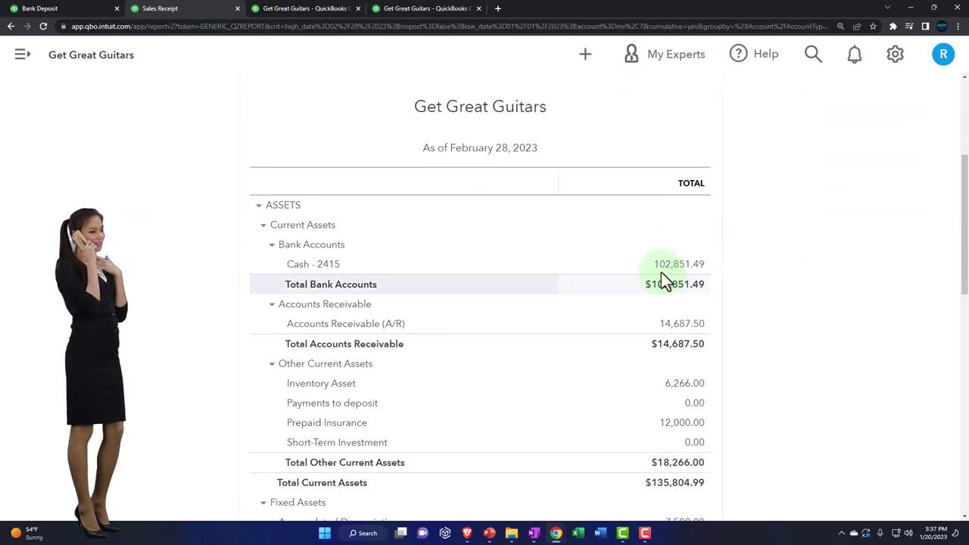
scroll(661, 272, down, 10)
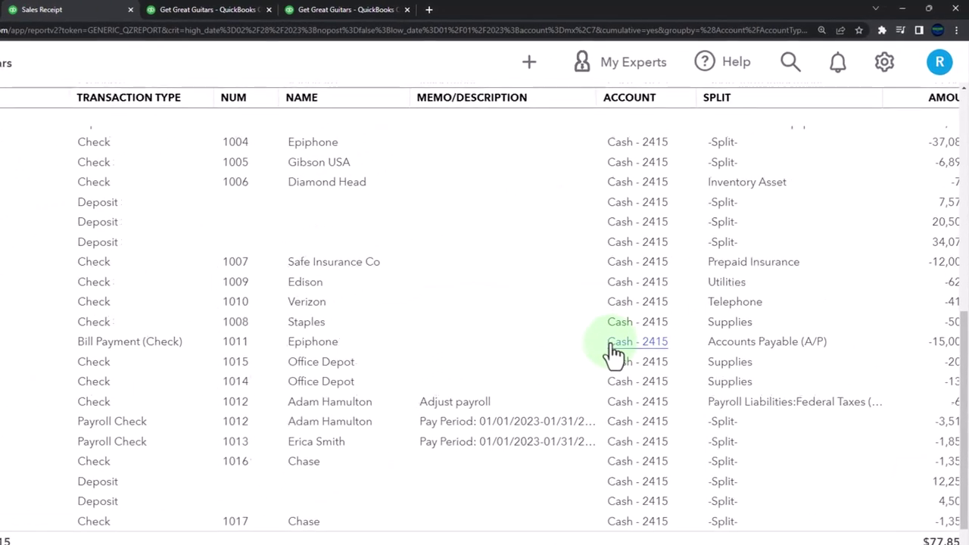
key(ctrl+minus)
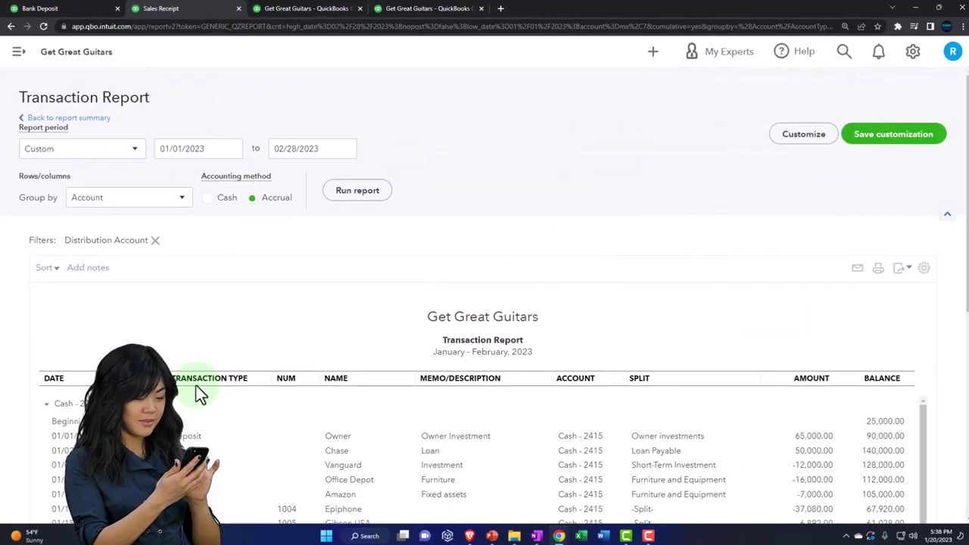
click(87, 122)
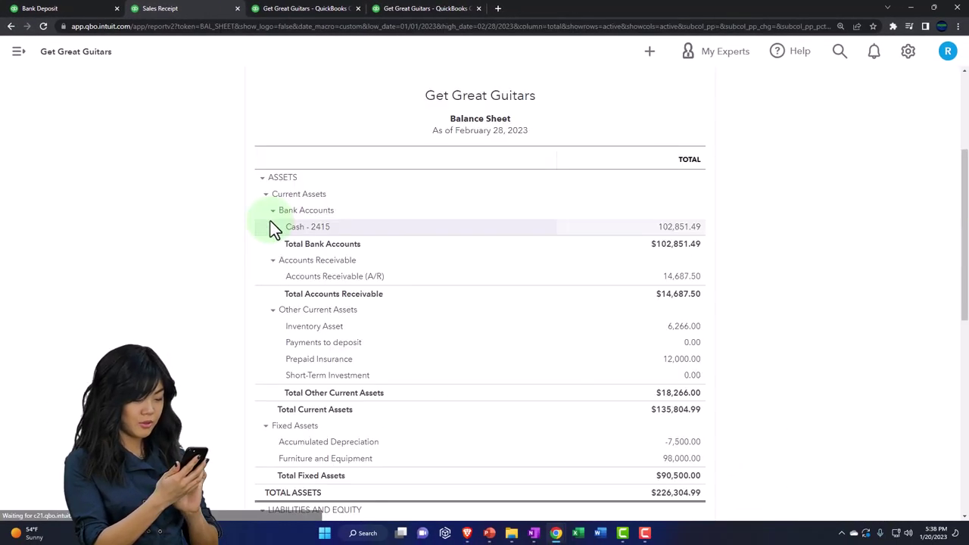
Open the Payments to deposit transactions, examine the February sales receipts against the deposit entries, and return to the Balance Sheet.
key(ctrl+plus)
key(ctrl+plus)
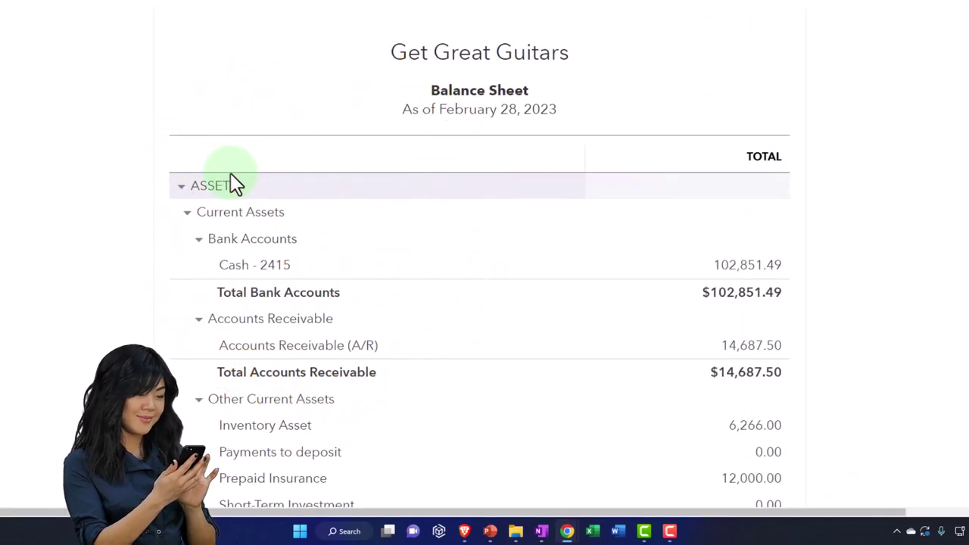
scroll(231, 175, down, 2)
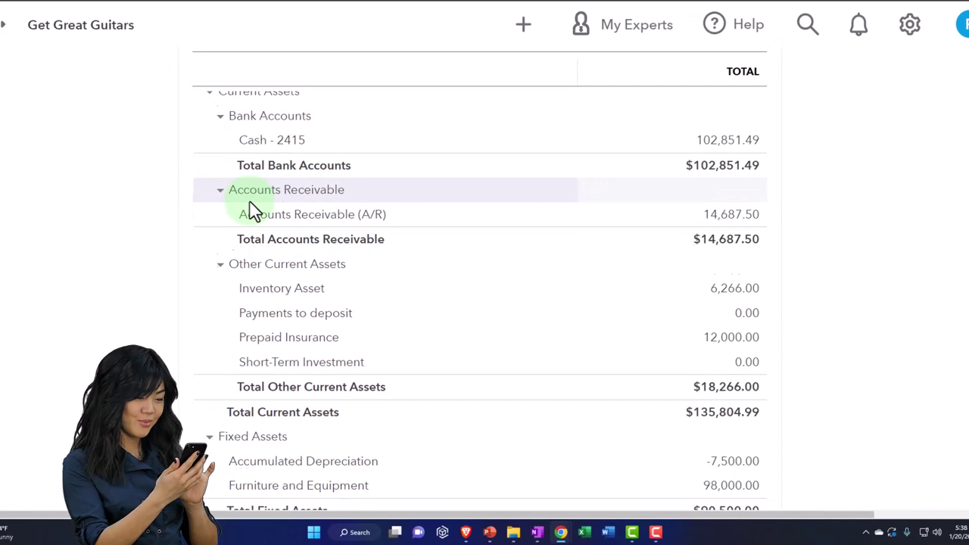
scroll(253, 211, down, 1)
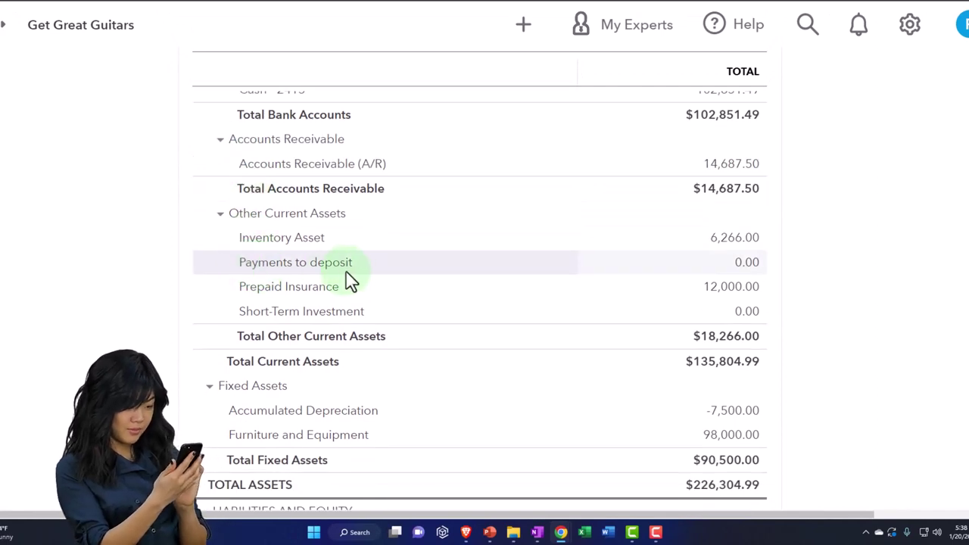
click(743, 264)
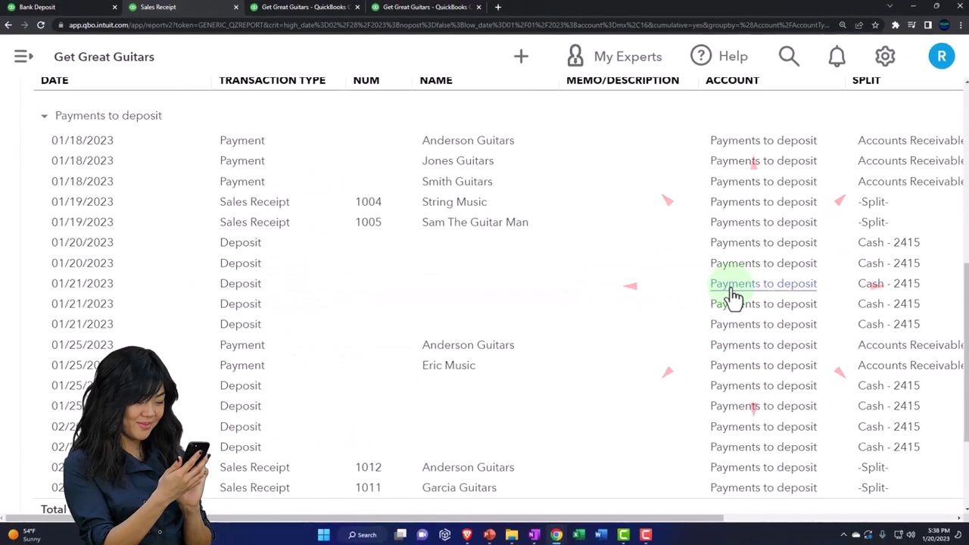
key(ctrl+minus)
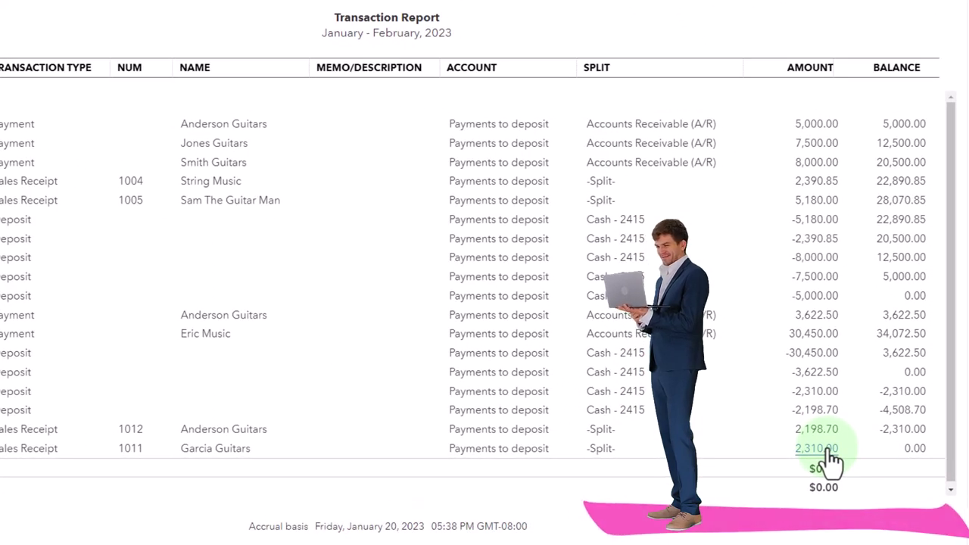
scroll(70, 413, up, 4)
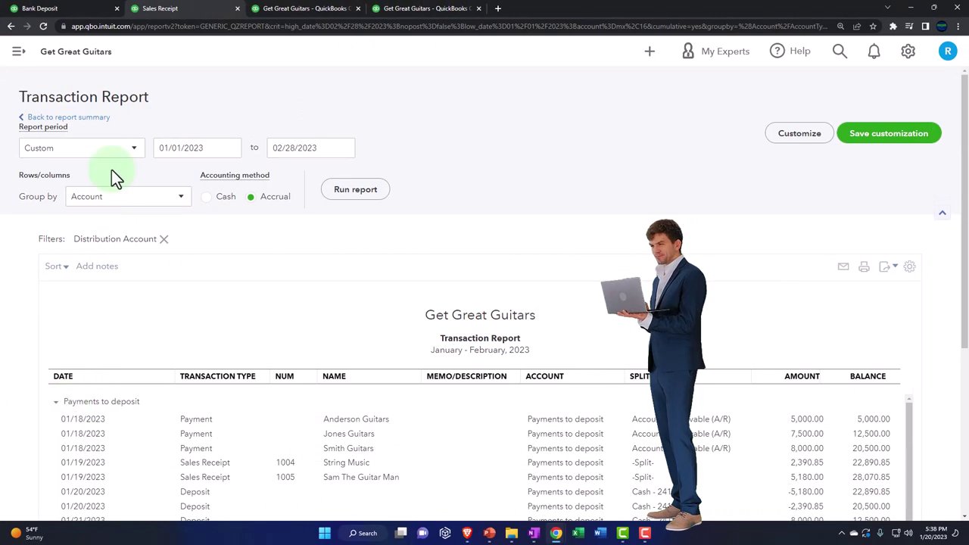
click(89, 118)
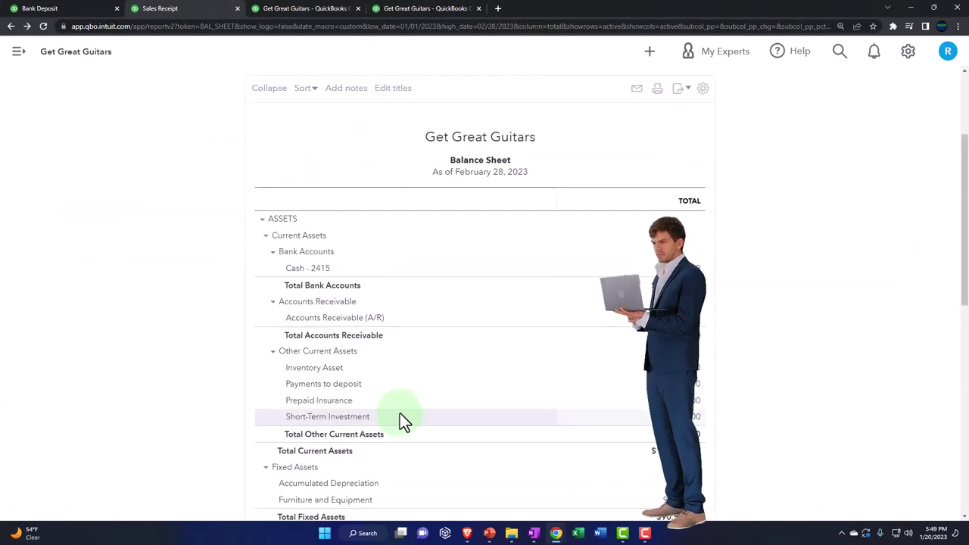
Replace the Inventory Valuation Summary with the Trial Balance report by finding it by name, and collapse the navigation pane.
click(424, 15)
right_click(424, 15)
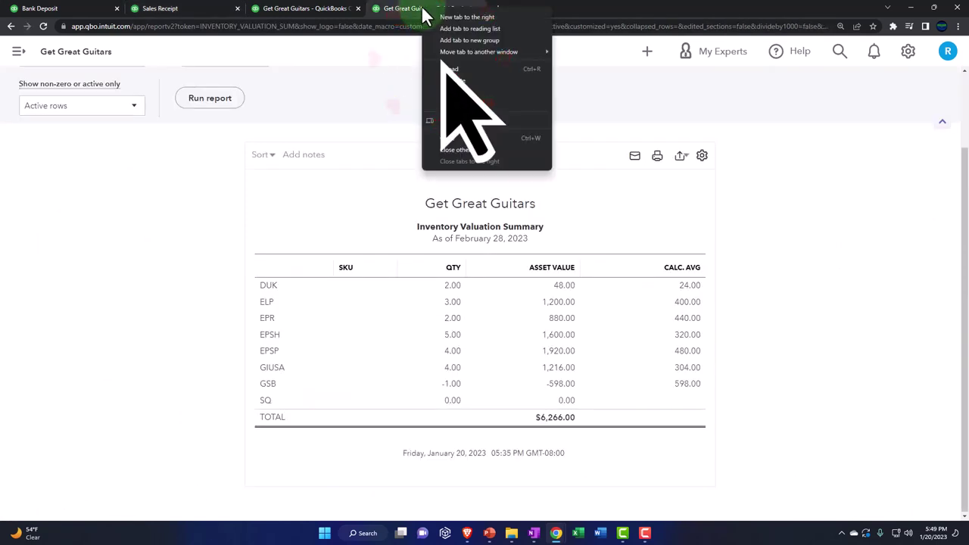
click(400, 13)
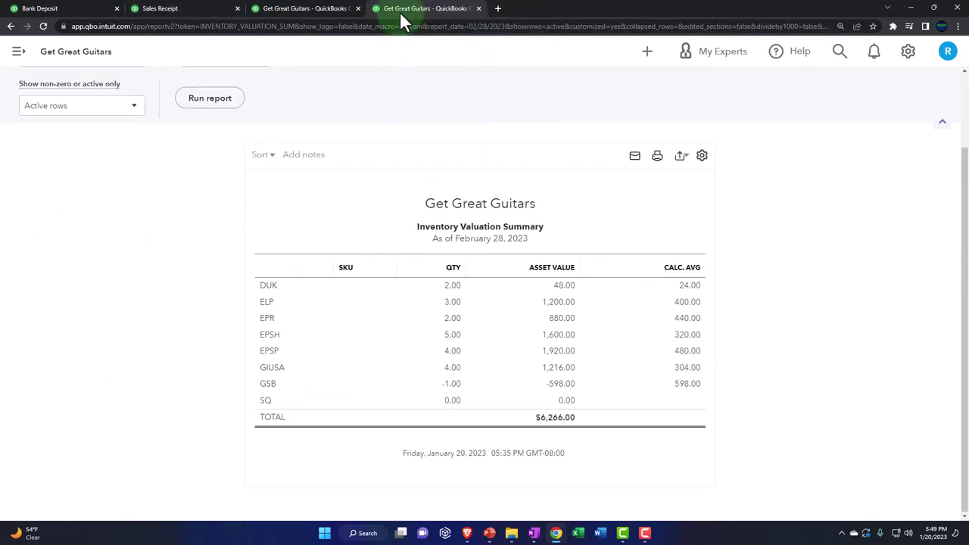
click(18, 53)
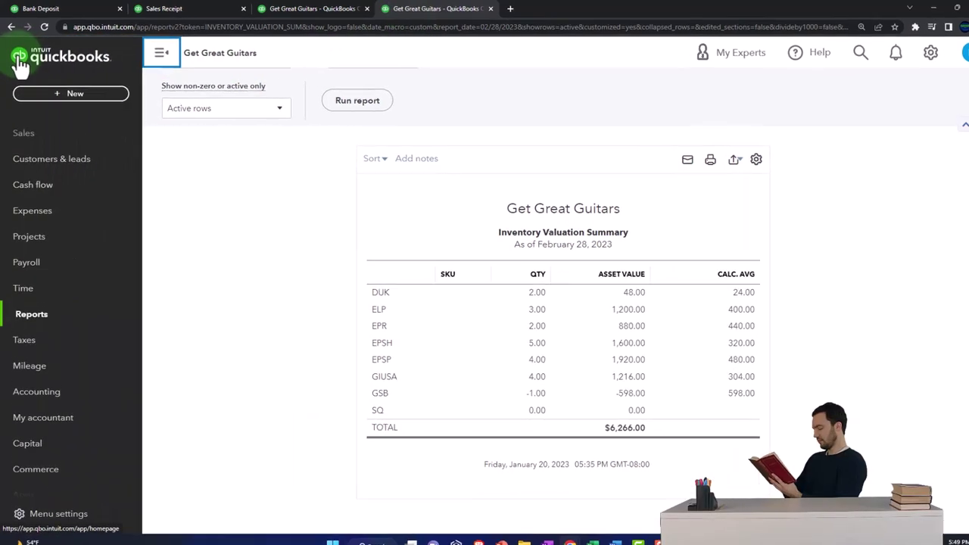
click(39, 312)
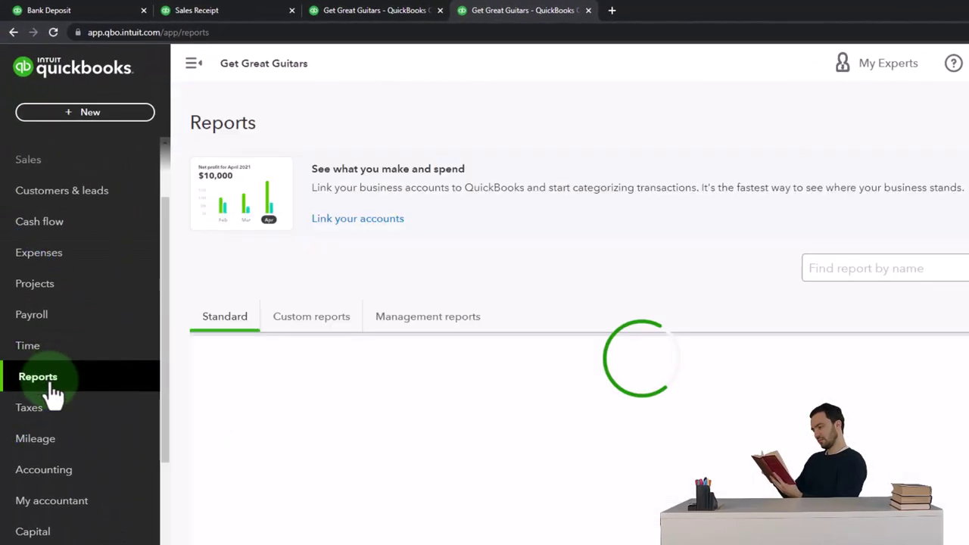
click(690, 264)
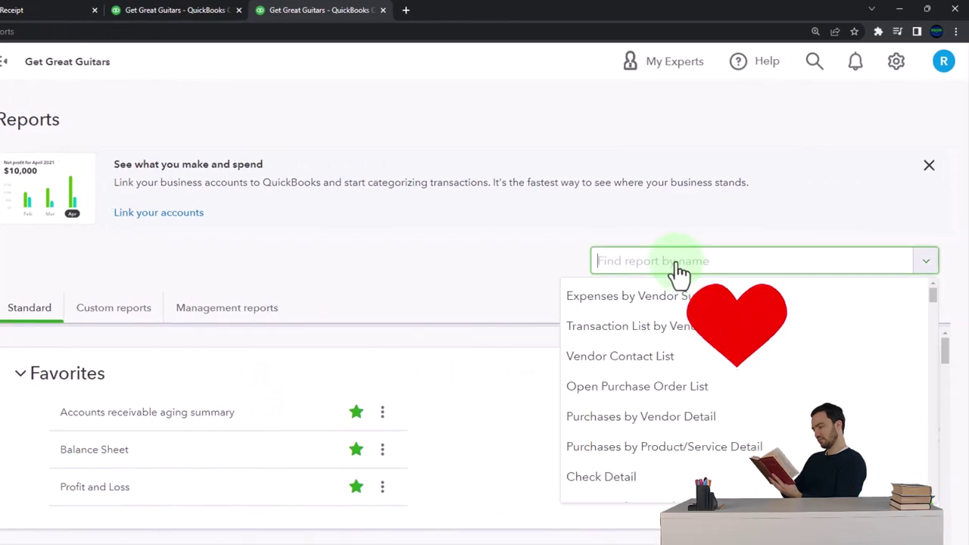
text(tt)
text(i)
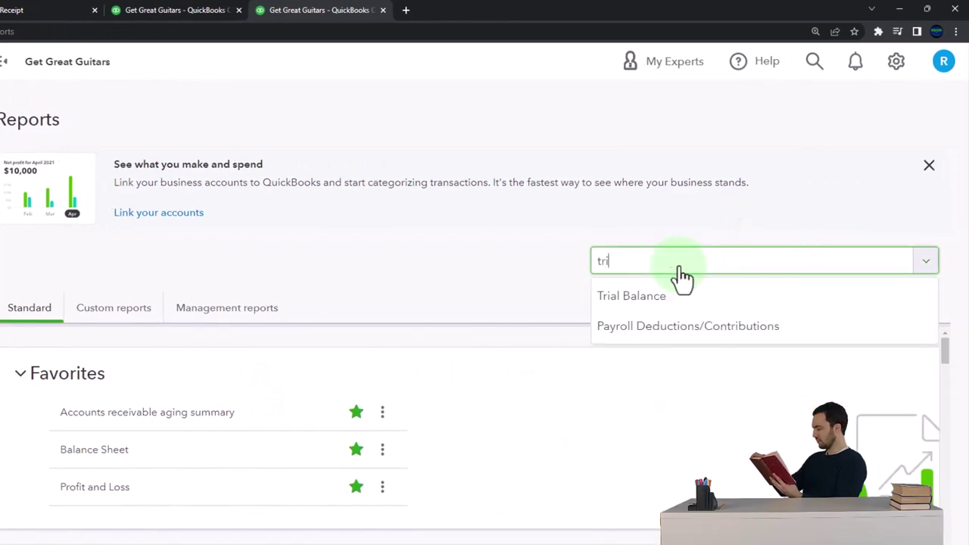
click(679, 286)
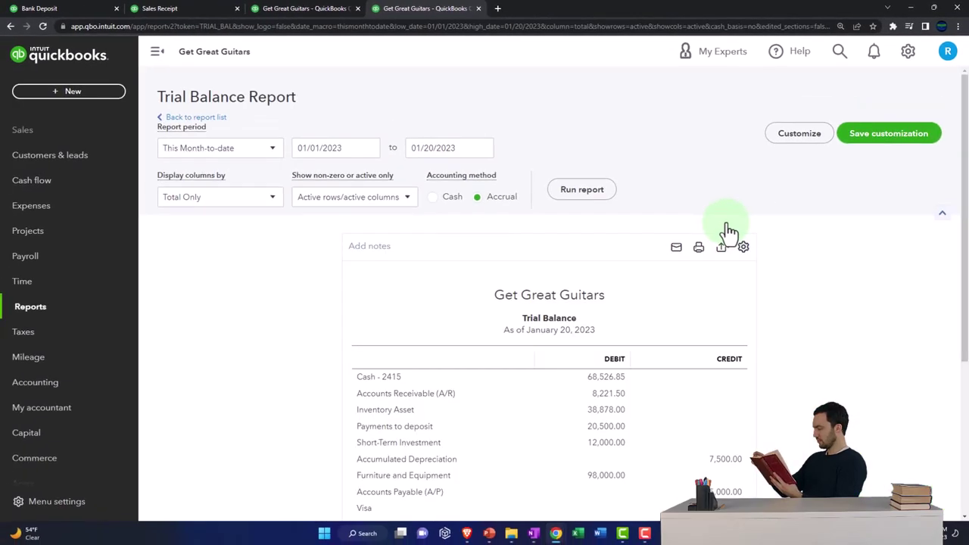
scroll(726, 231, down, 2)
click(160, 57)
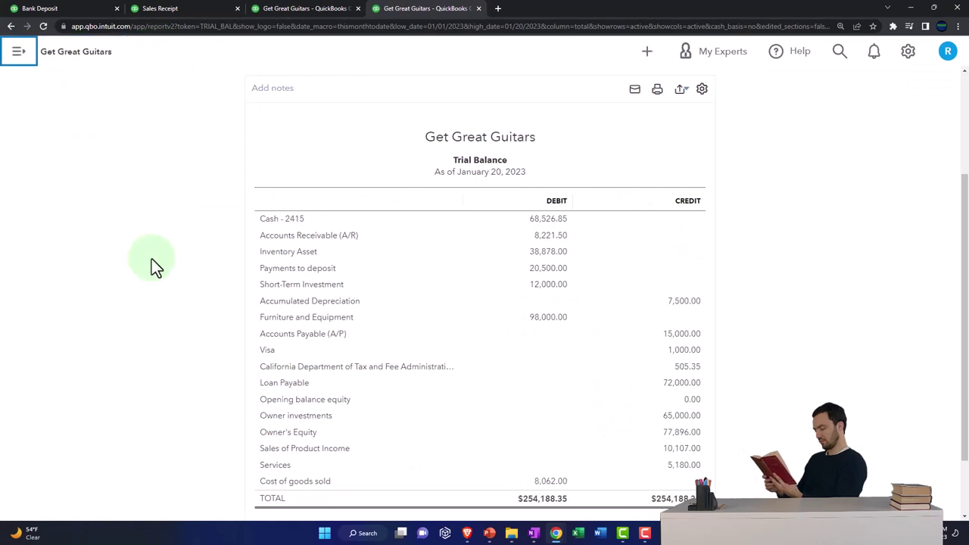
Run the Trial Balance for 01/01/2023 to 02/28/2023 with columns displayed by Months.
scroll(255, 234, up, 2)
click(209, 147)
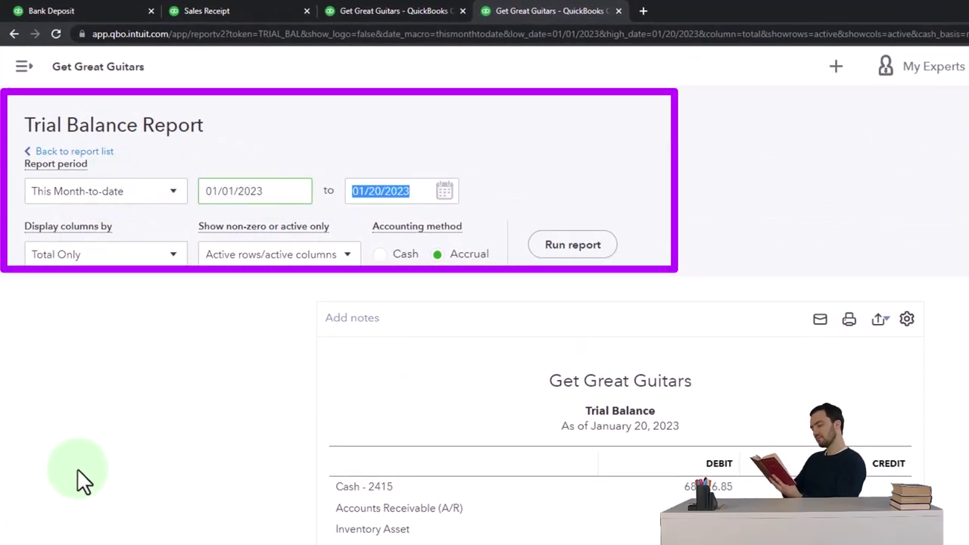
text(02/28/2023)
key(Tab)
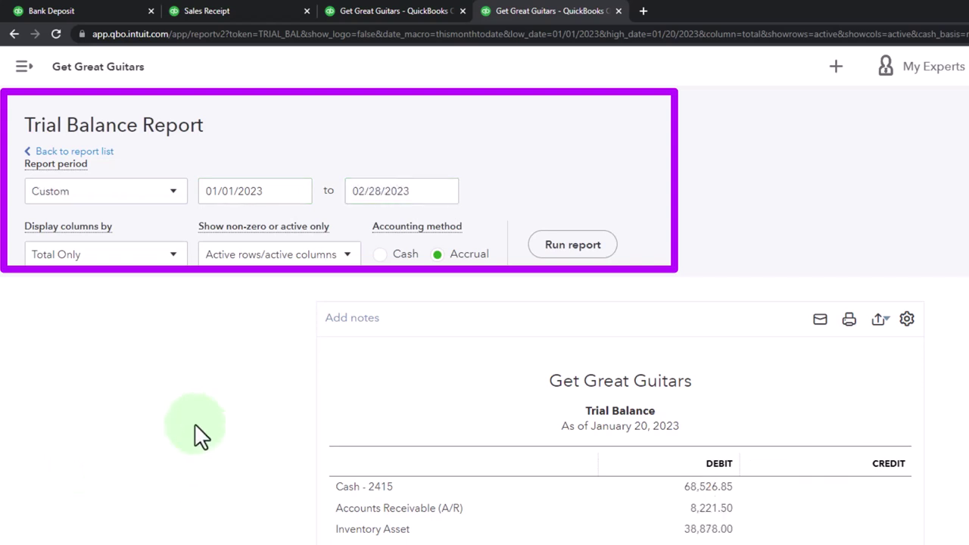
click(175, 256)
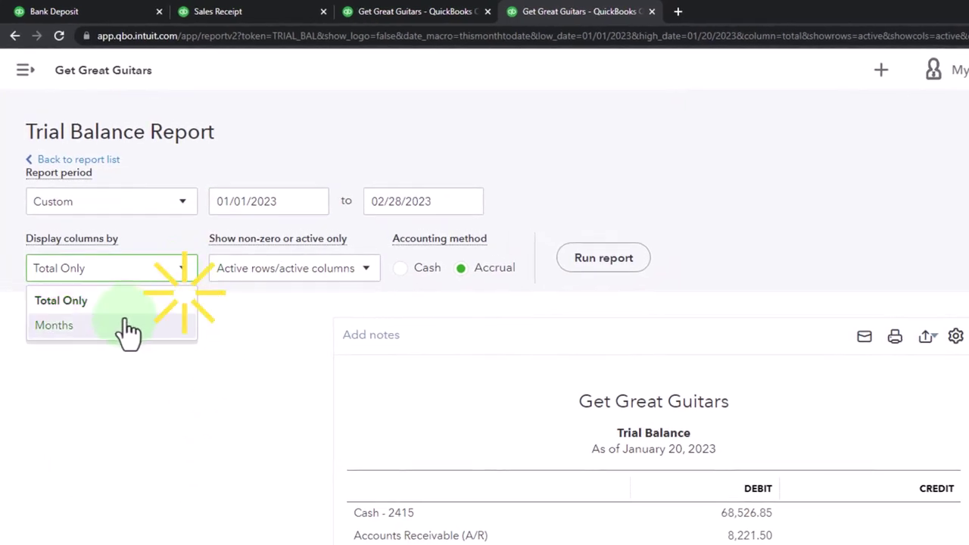
click(127, 326)
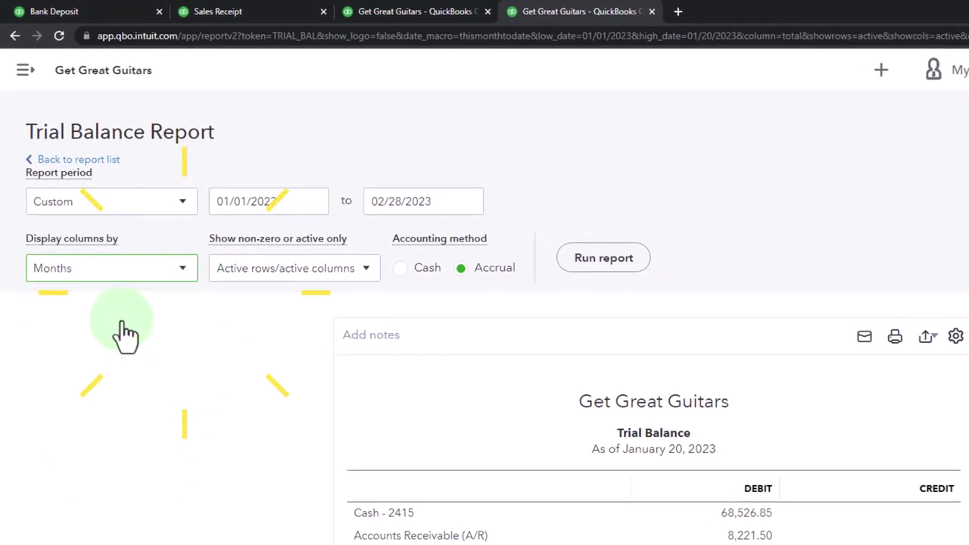
click(598, 258)
scroll(904, 346, down, 4)
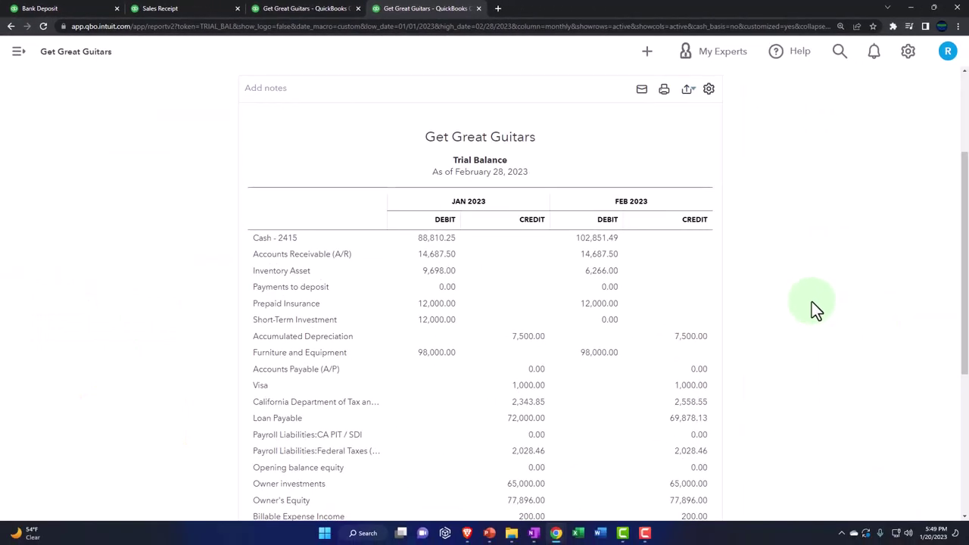
Enlarge the Trial Balance and examine the January and February 2023 account balances from Cash - 2415 through the totals.
key(ctrl+plus)
key(ctrl+plus)
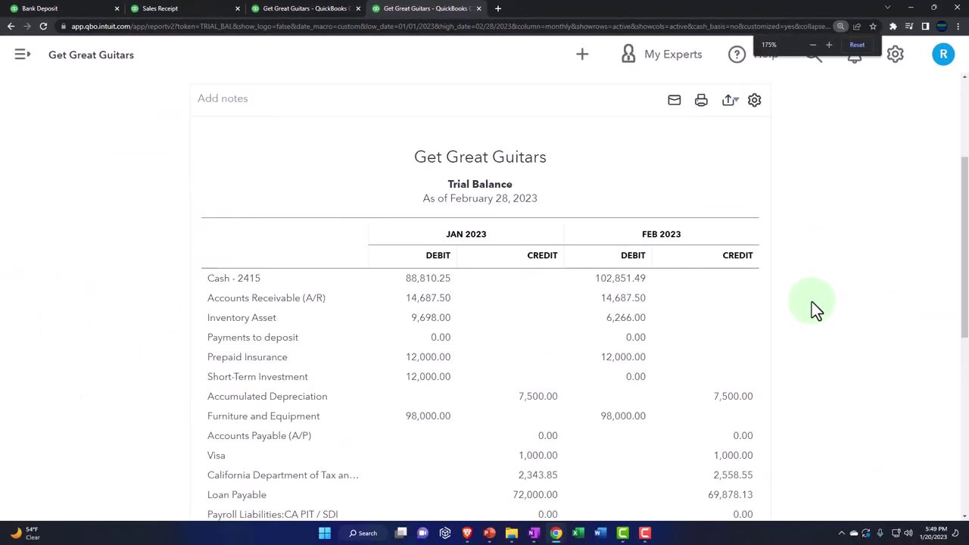
scroll(815, 308, down, 1)
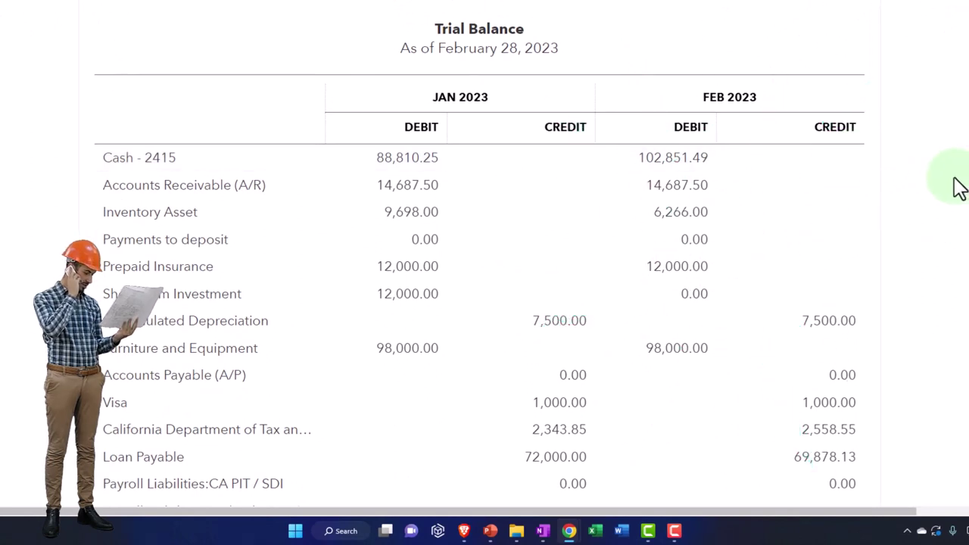
scroll(959, 186, down, 1)
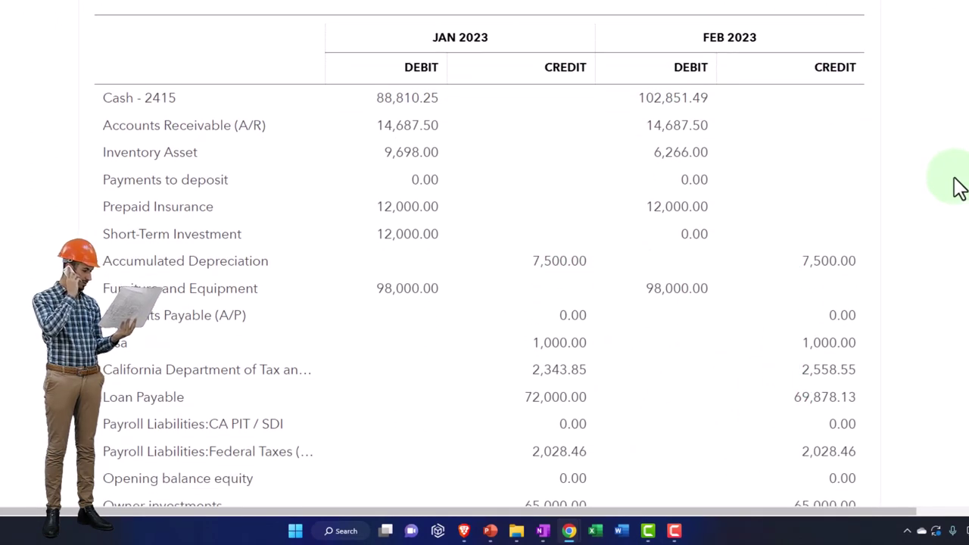
scroll(960, 186, down, 2)
scroll(960, 186, down, 3)
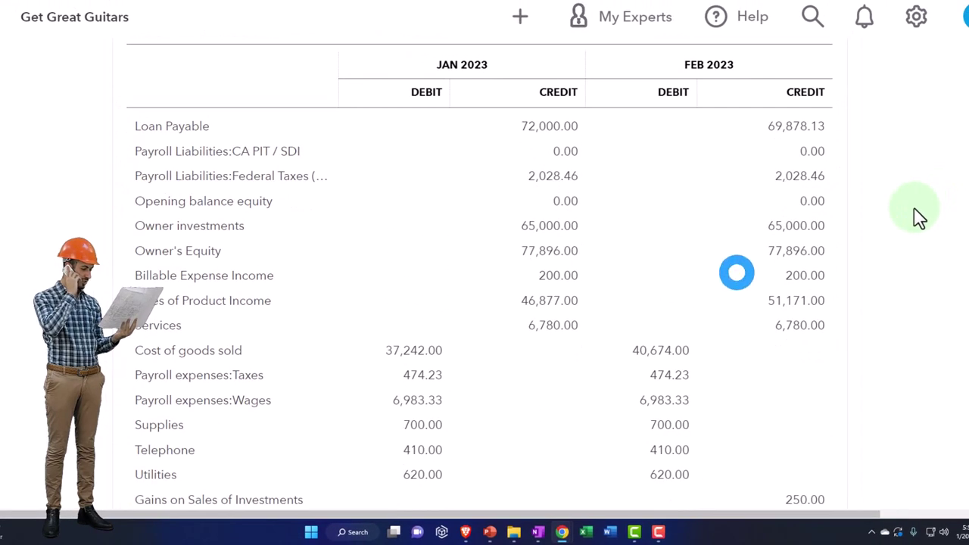
scroll(919, 217, down, 1)
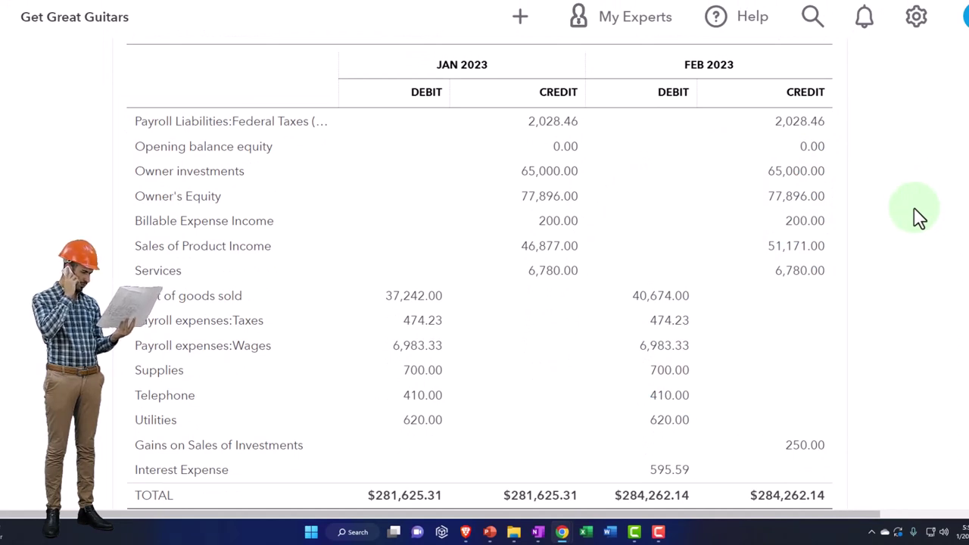
scroll(920, 217, down, 1)
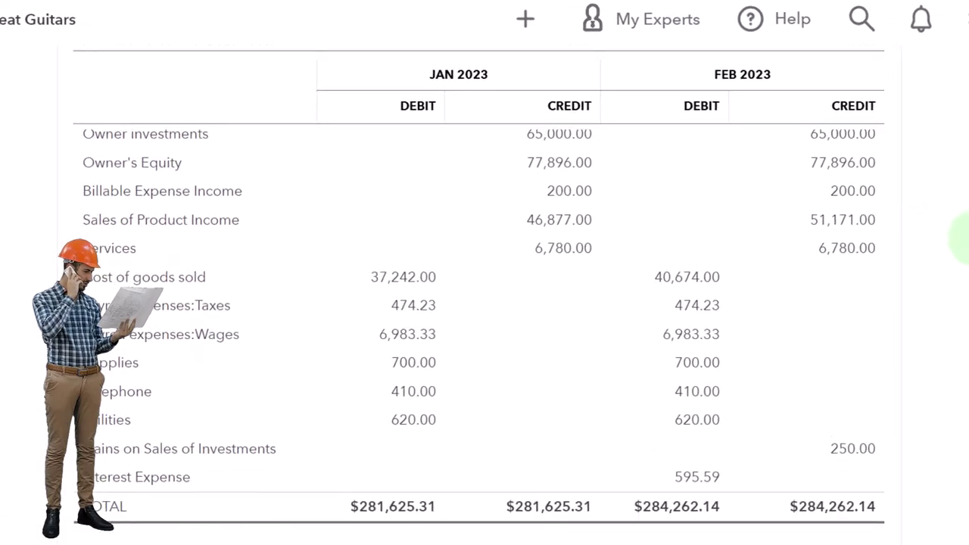